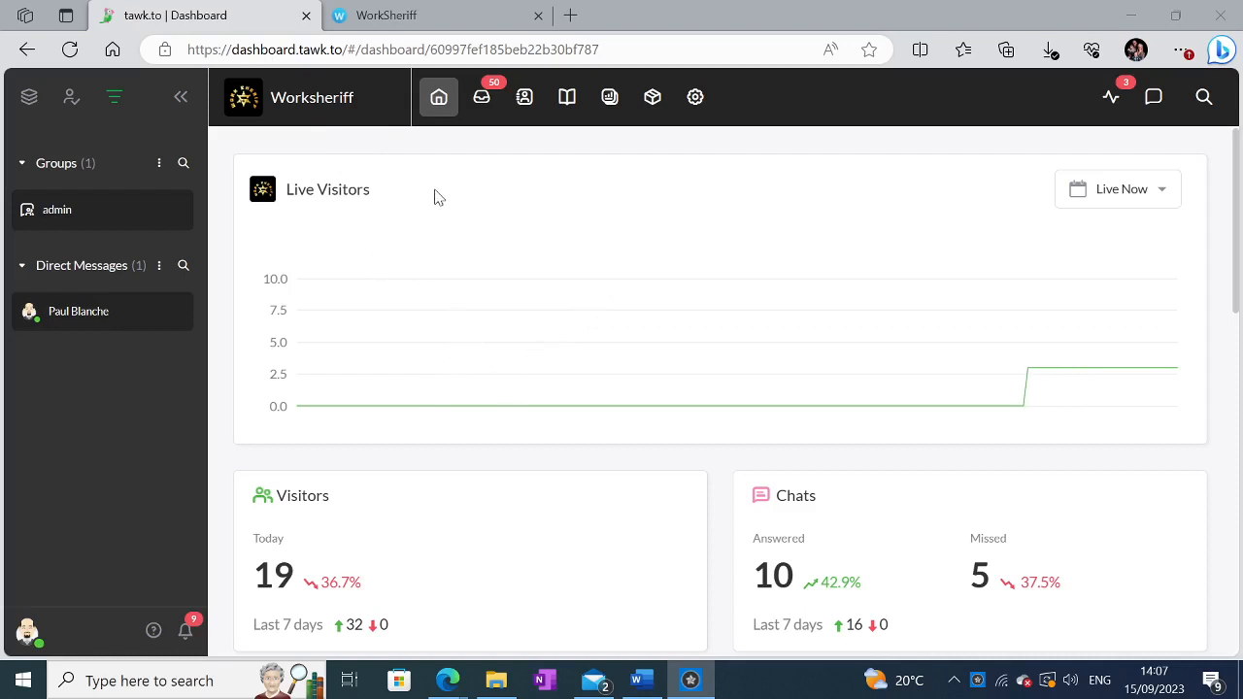
- Open the unanswered visitor's chat from the visitor monitoring list and join it as the preselected agent
{"action": "left_click", "coordinate": [1111, 98]}
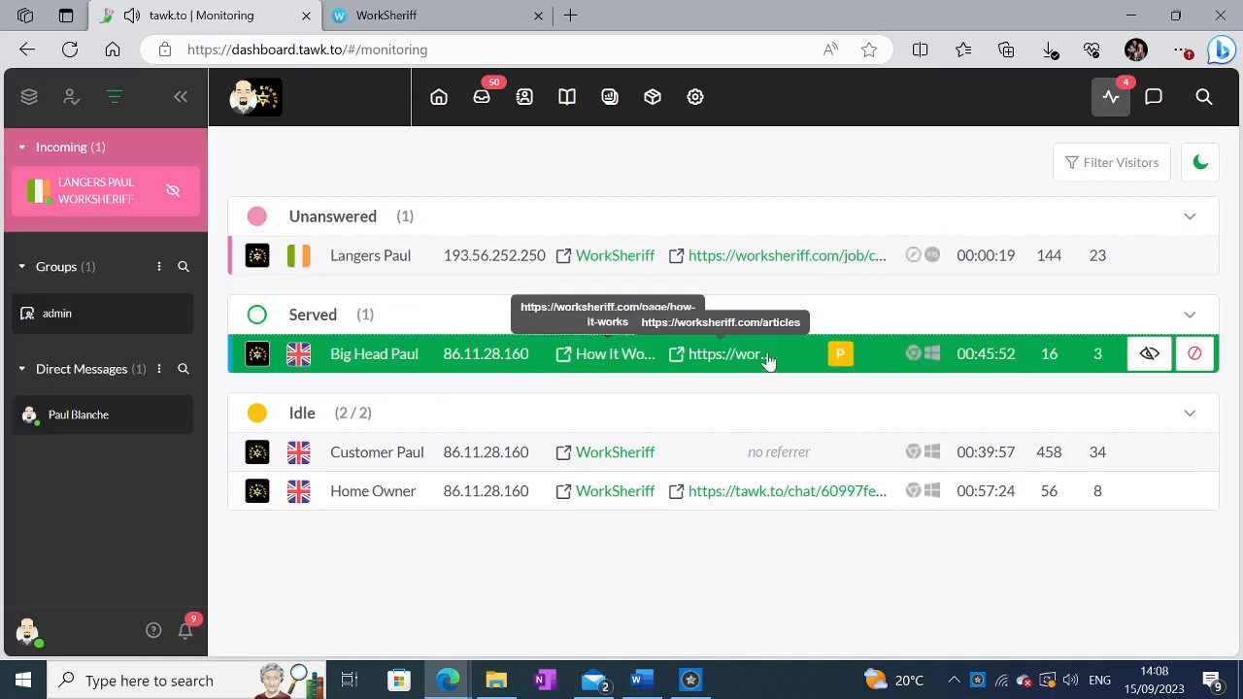
{"action": "mouse_move", "coordinate": [99, 199]}
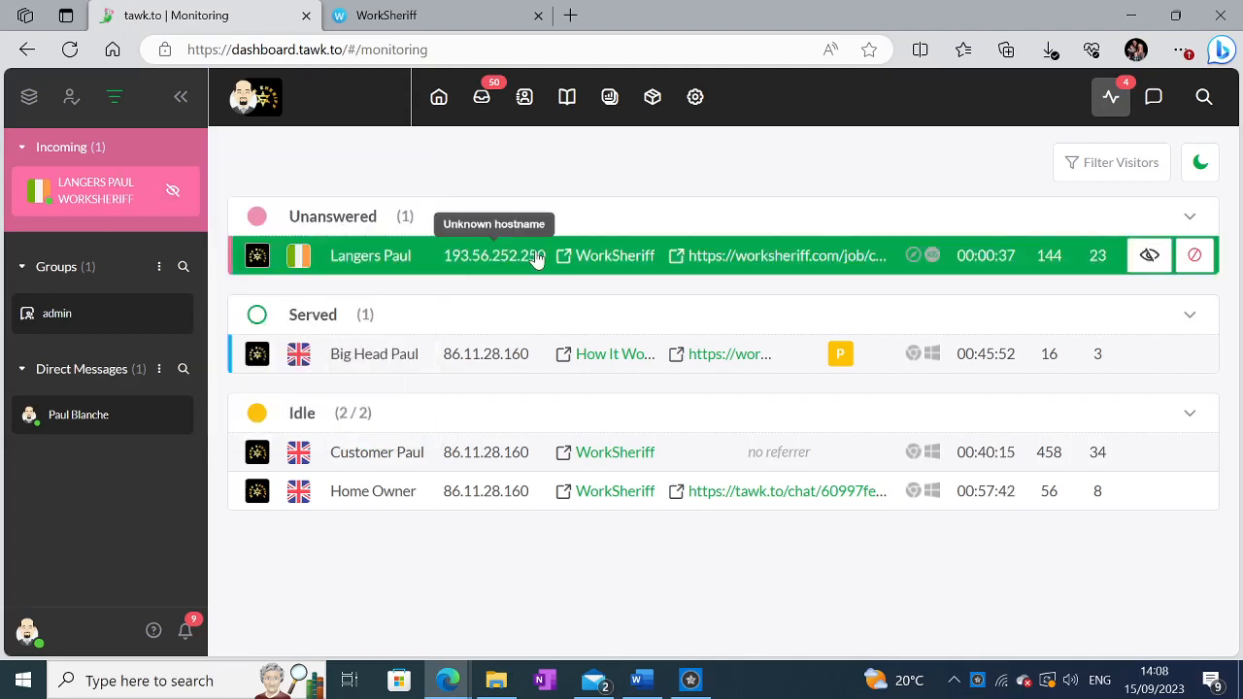
{"action": "left_click", "coordinate": [536, 260]}
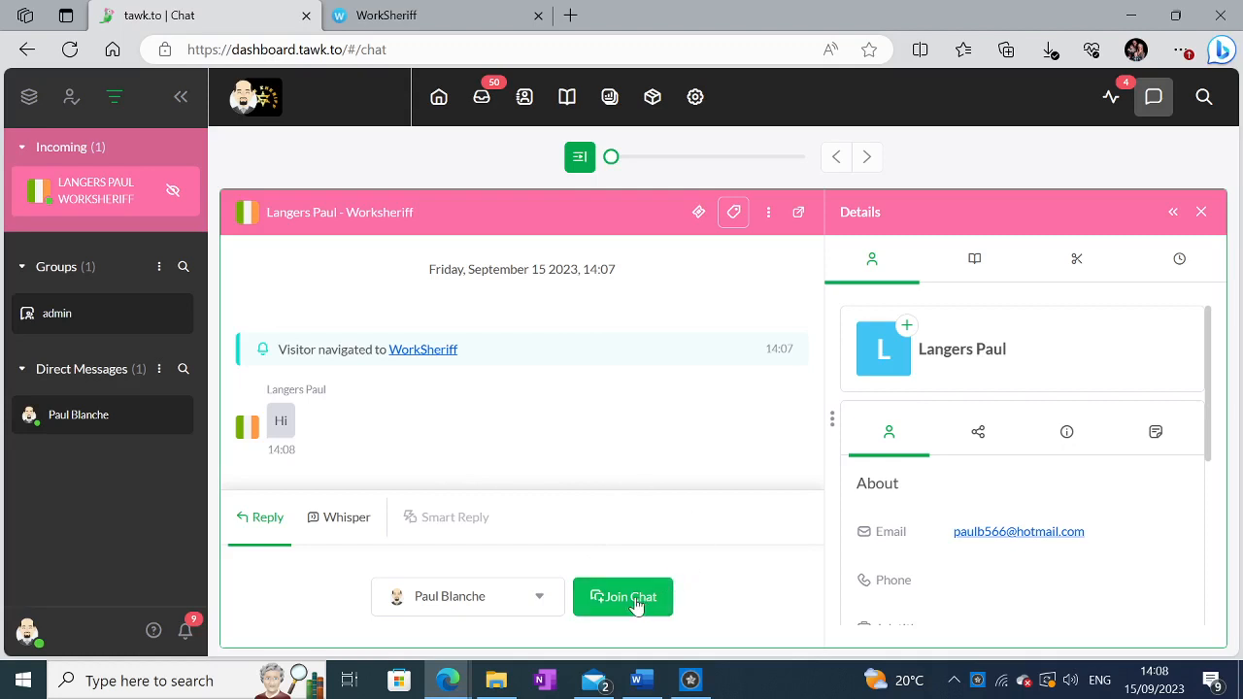
{"action": "left_click", "coordinate": [533, 600]}
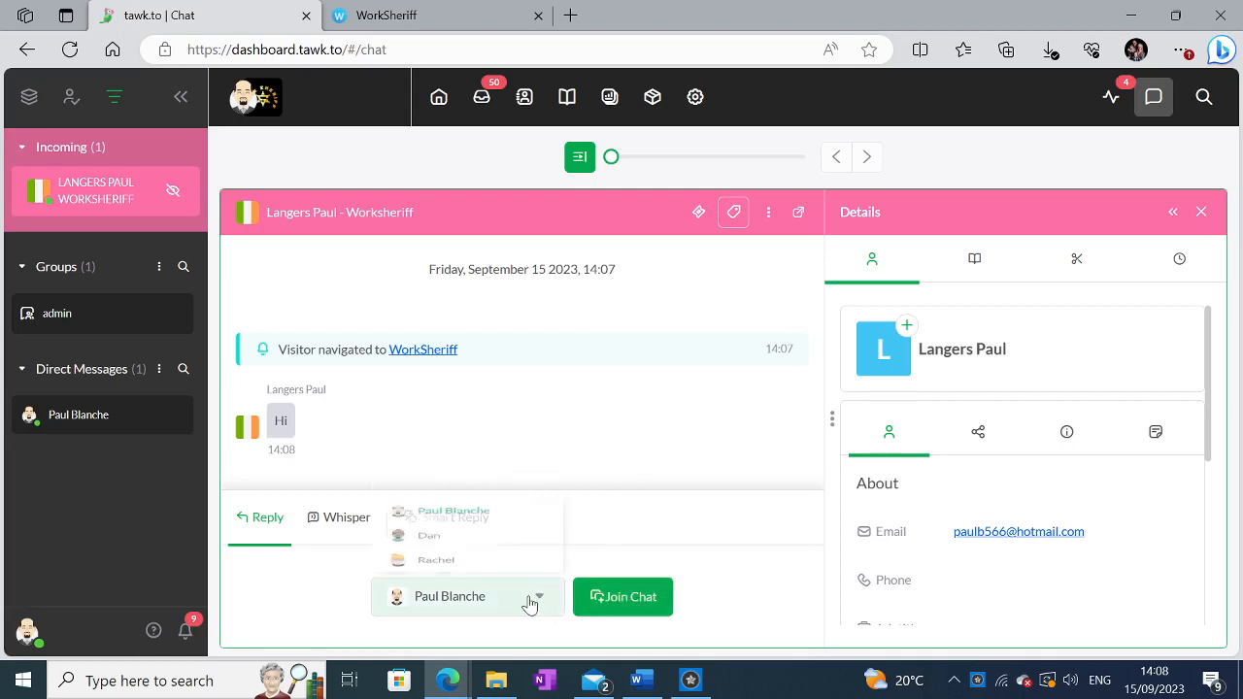
{"action": "left_click", "coordinate": [623, 595]}
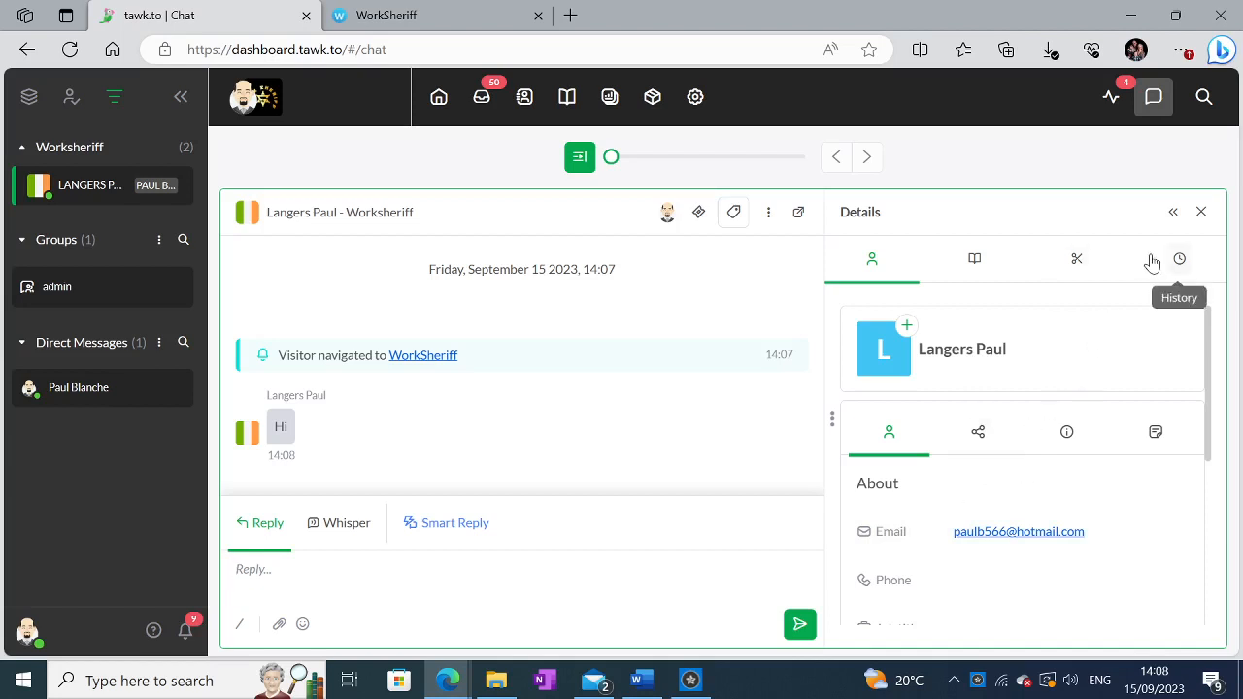
- Send the visitor the /HowcanIhelp shortcut reply, "Hi, How can I help today?"
{"action": "left_click", "coordinate": [1077, 269]}
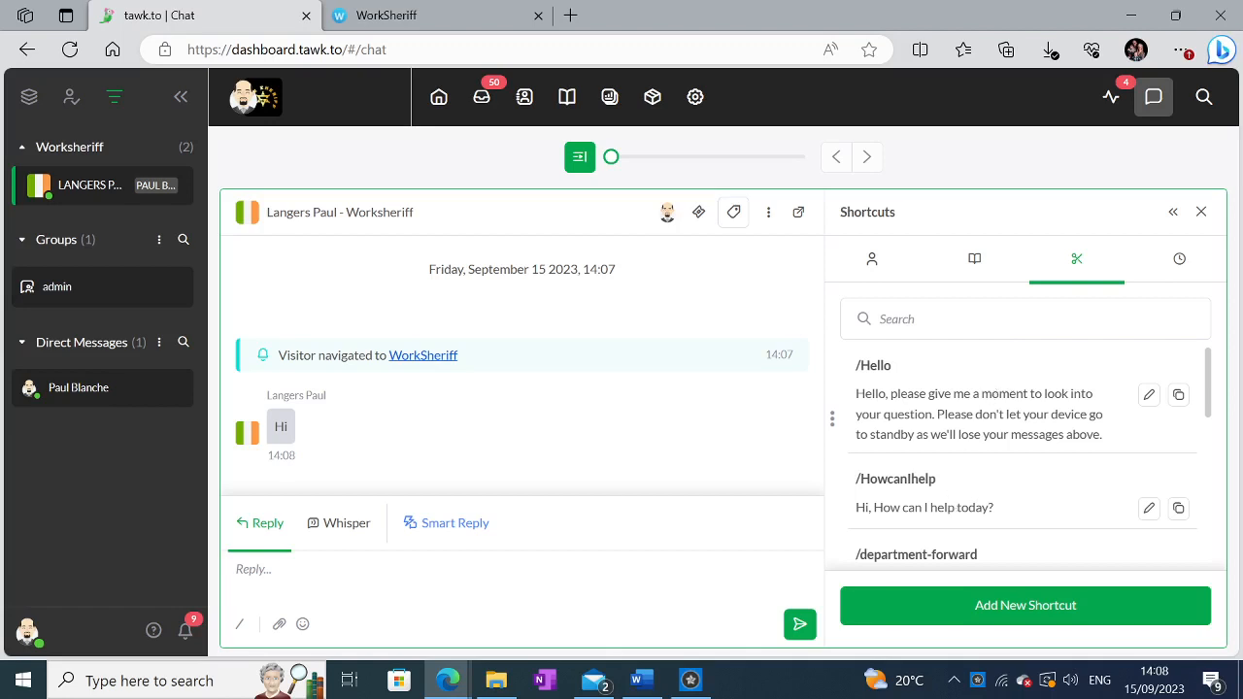
{"action": "left_click", "coordinate": [1179, 509]}
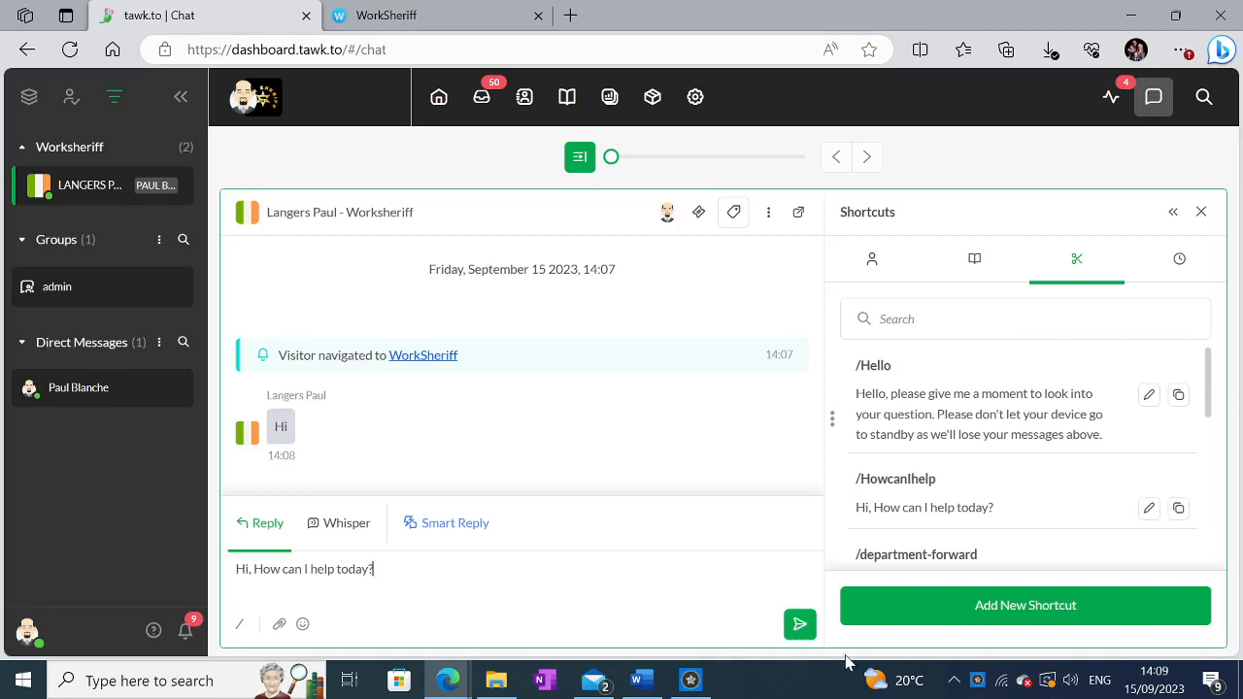
{"action": "left_click", "coordinate": [796, 628]}
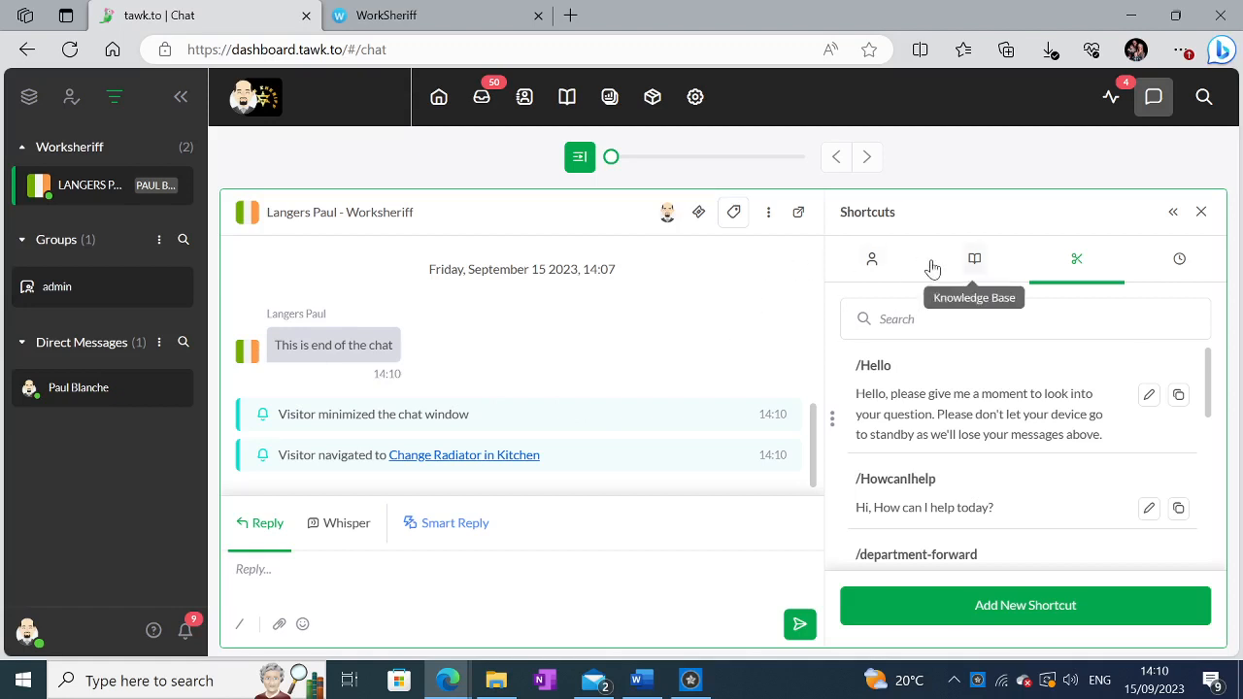
- Switch to the WorkSheriff website and send "Hi" through its live chat widget
{"action": "left_click", "coordinate": [424, 16]}
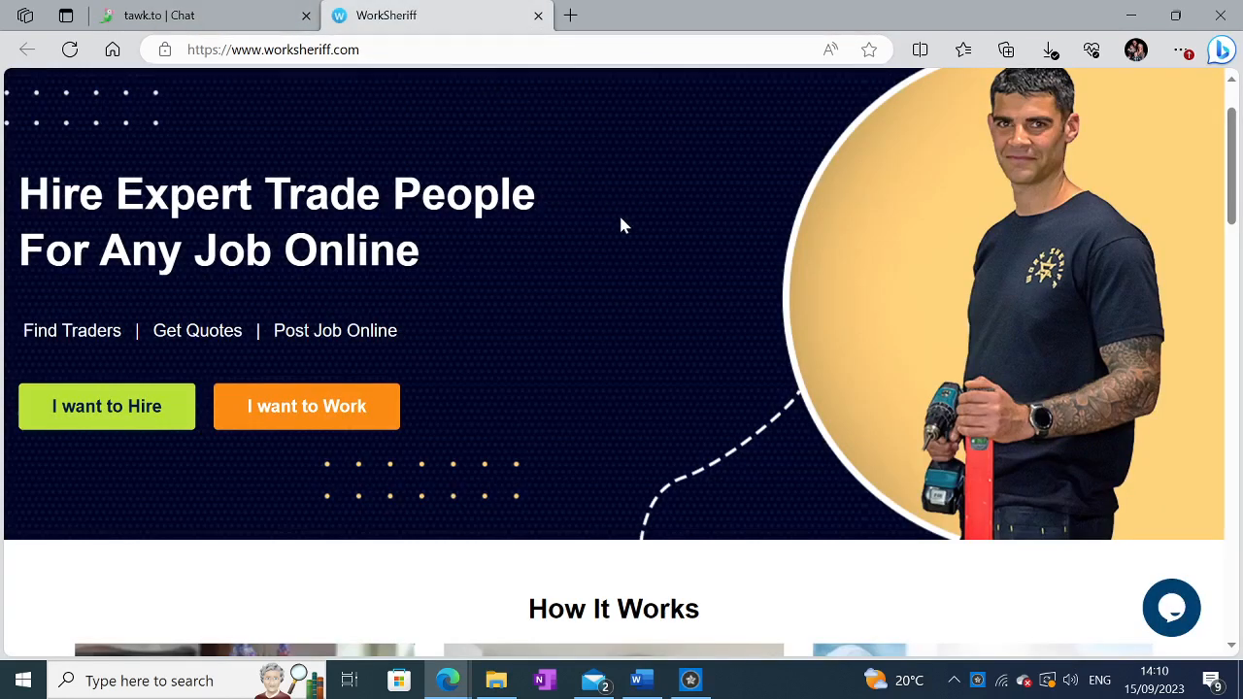
{"action": "left_click", "coordinate": [1169, 618]}
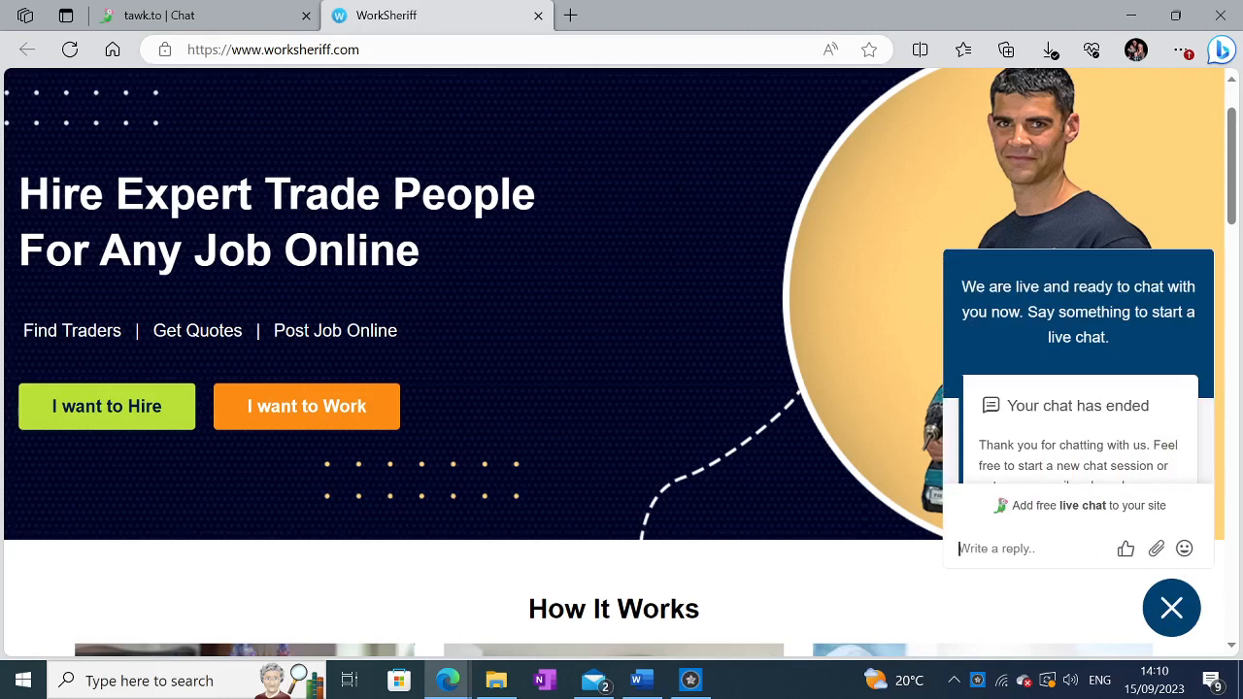
{"action": "type", "text": "H"}
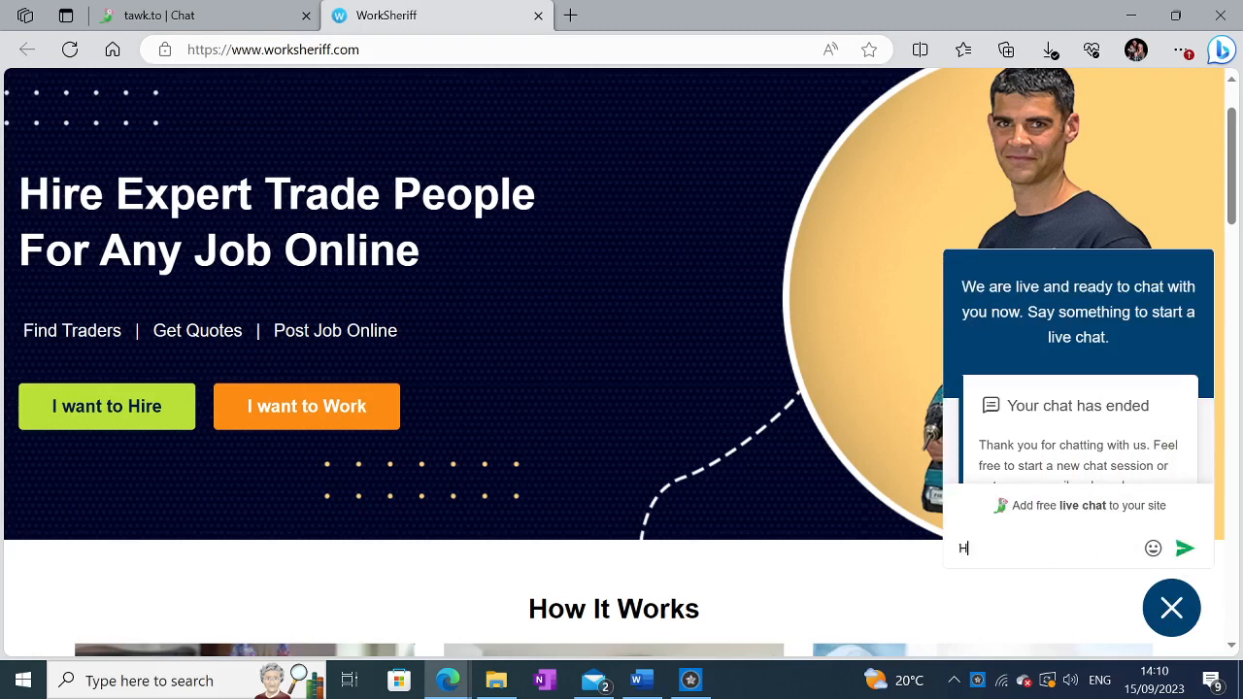
{"action": "type", "text": "i"}
{"action": "left_click", "coordinate": [1184, 550]}
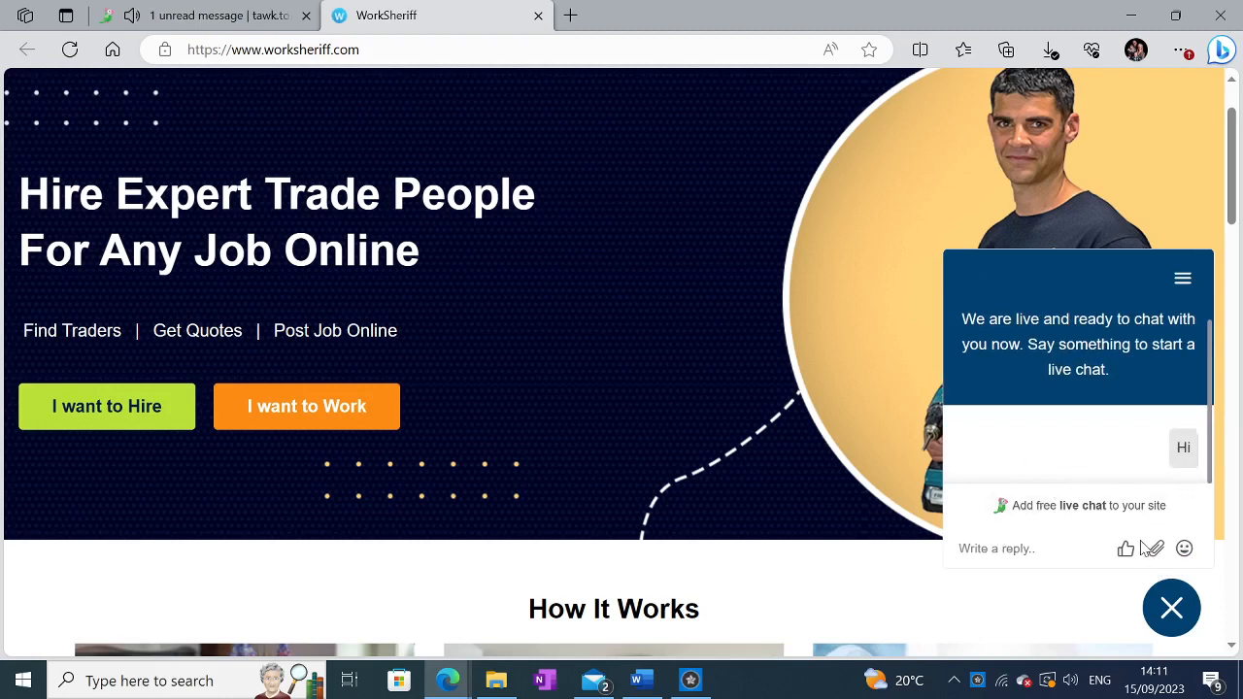
{"action": "mouse_move", "coordinate": [1136, 551]}
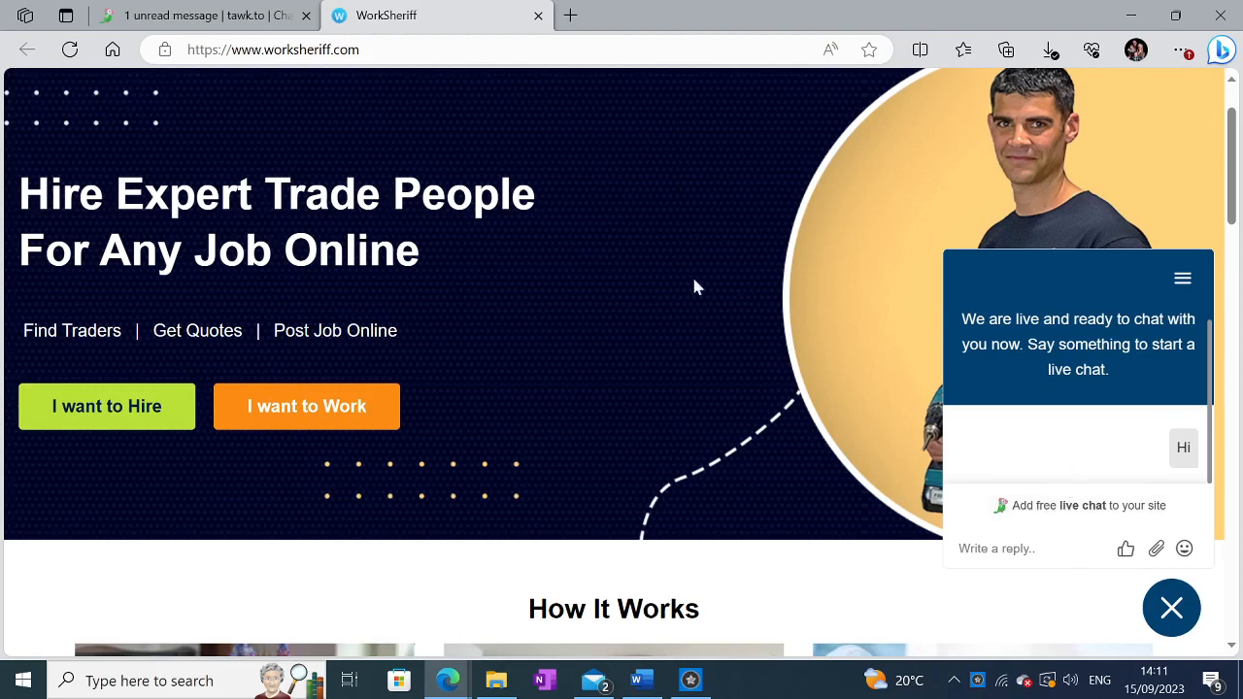
- Return to the tawk.to dashboard, open the new incoming chat, and show both visitor chats side by side
{"action": "left_click", "coordinate": [190, 23]}
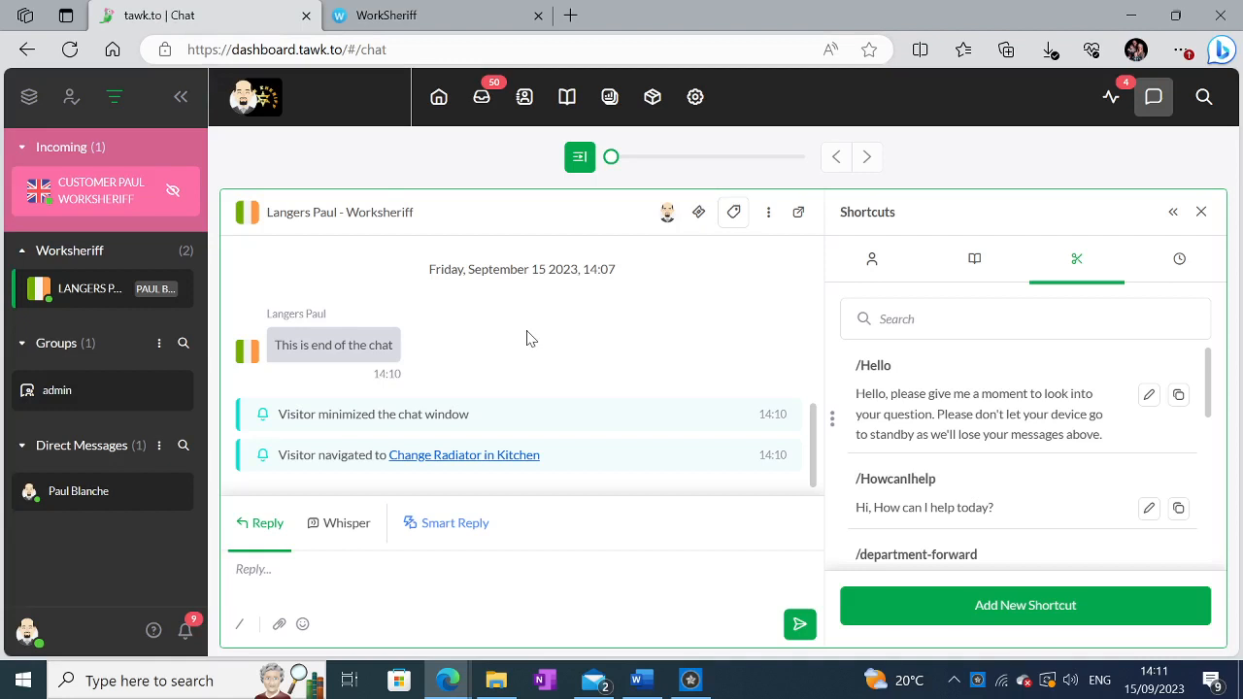
{"action": "left_click", "coordinate": [115, 191]}
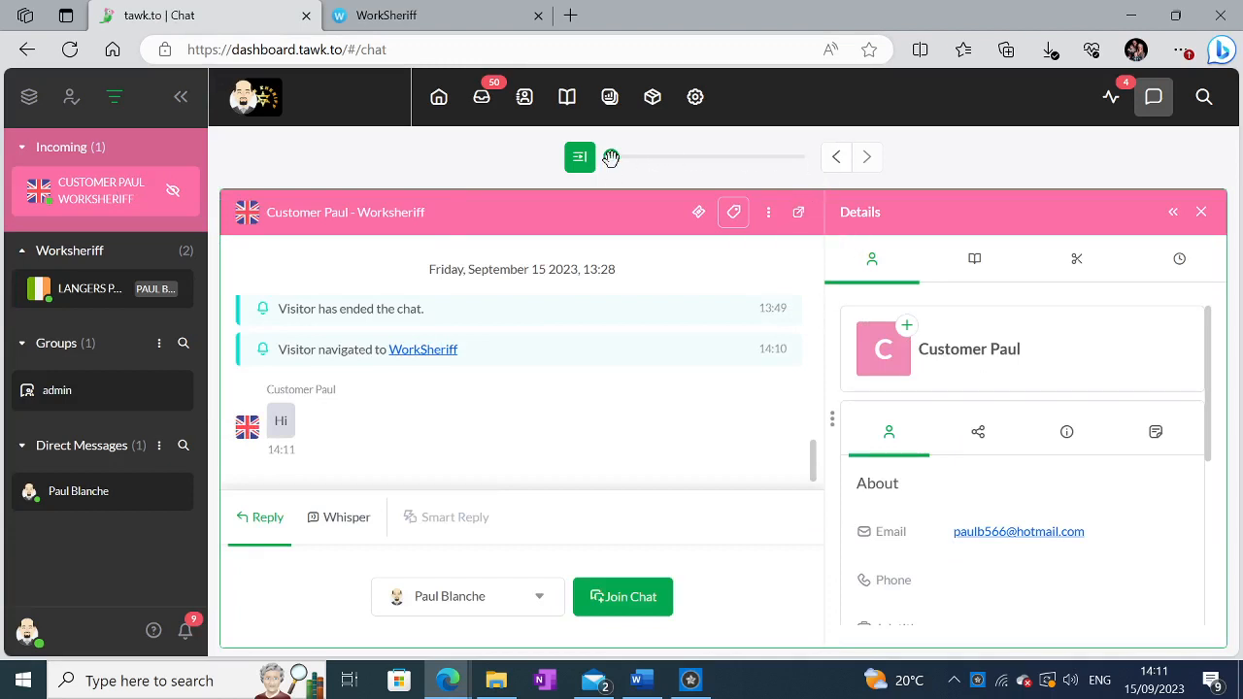
{"action": "mouse_move", "coordinate": [614, 158]}
{"action": "left_click_drag", "start_coordinate": [633, 160], "coordinate": [651, 160]}
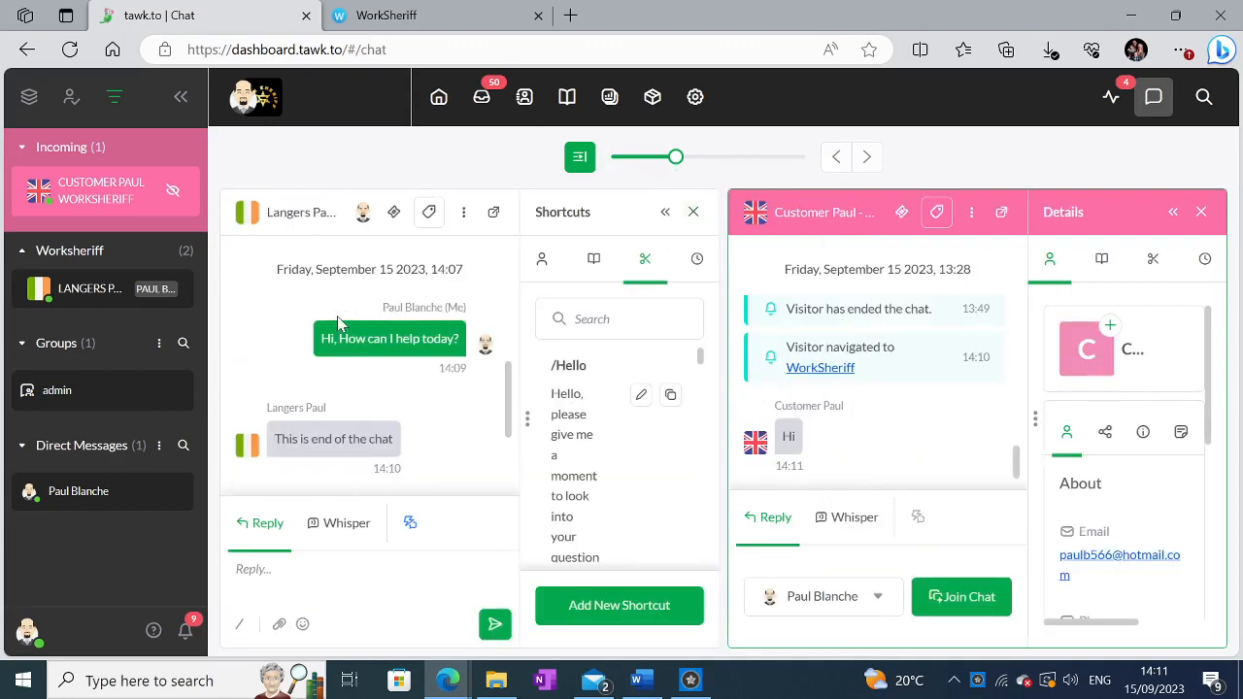
- Send the department-forward shortcut reply to the first visitor, and minimise that chat as a separate pop-out window
{"action": "scroll", "coordinate": [442, 369], "scroll_direction": "down", "scroll_amount": 2}
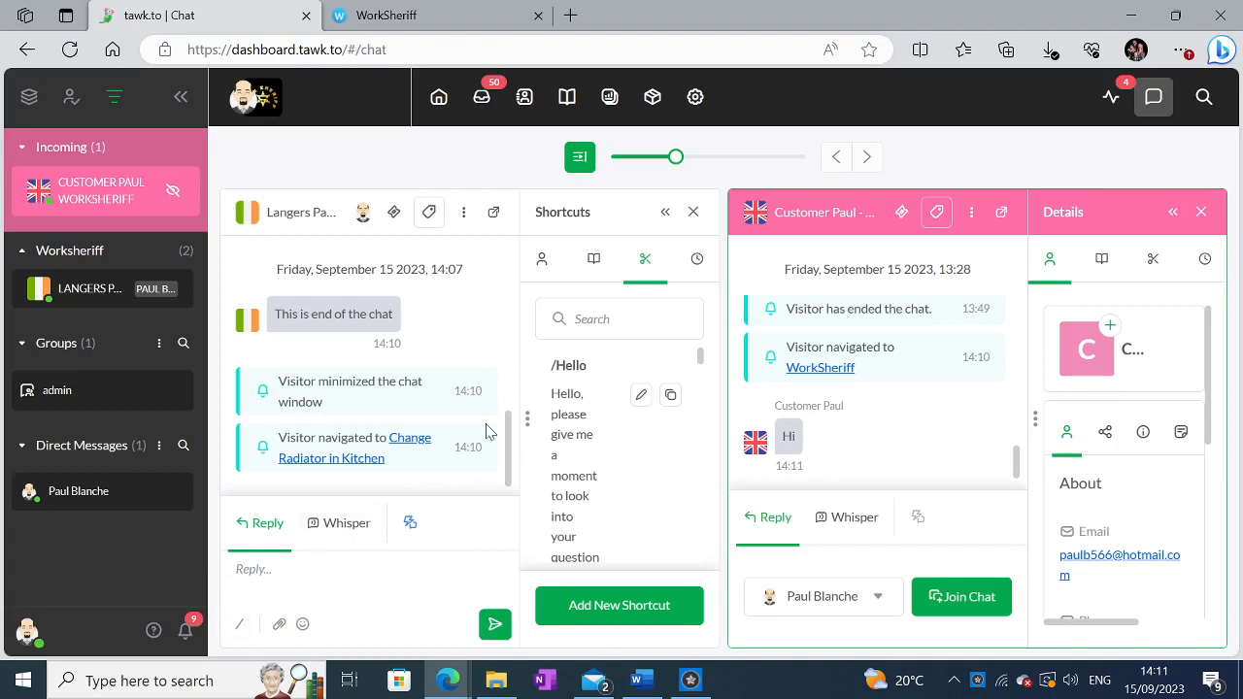
{"action": "left_click", "coordinate": [243, 634]}
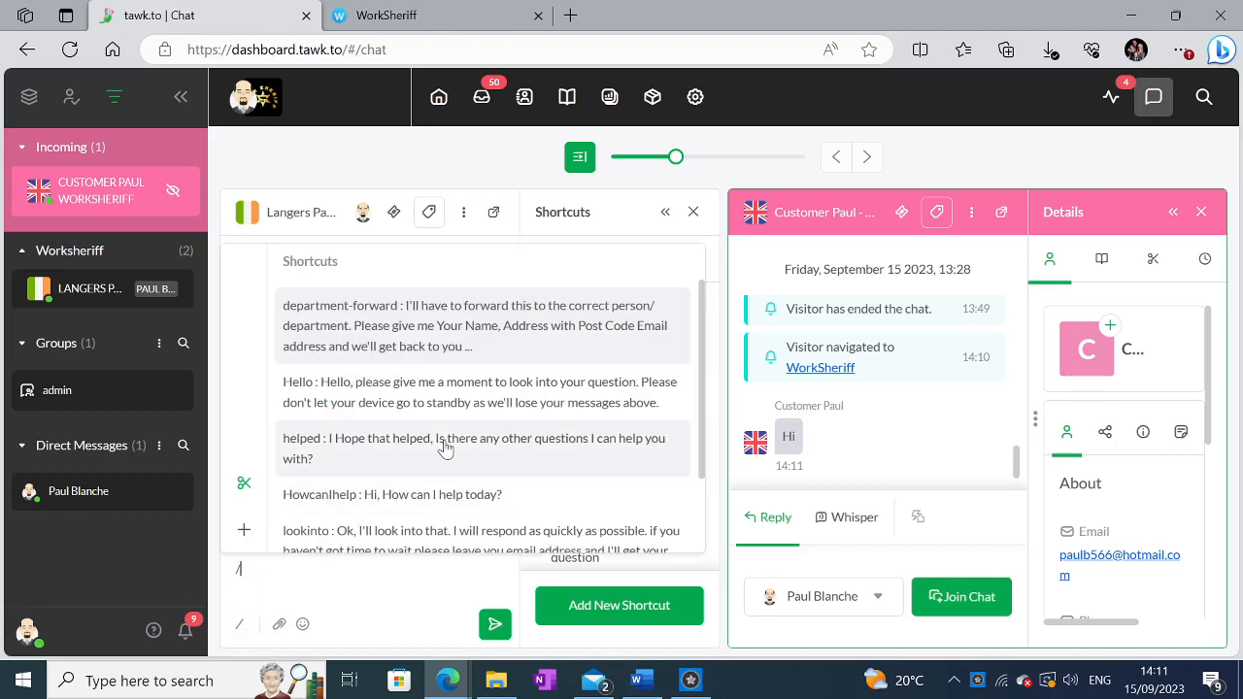
{"action": "left_click", "coordinate": [469, 323]}
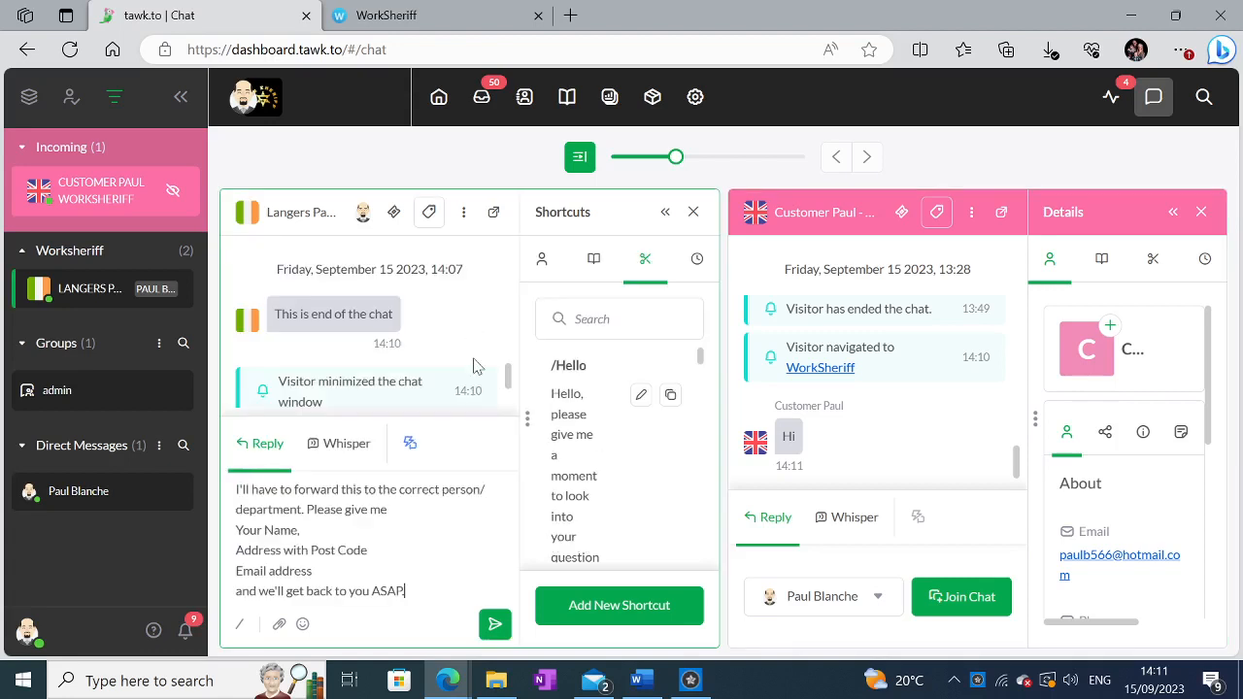
{"action": "left_click", "coordinate": [492, 627]}
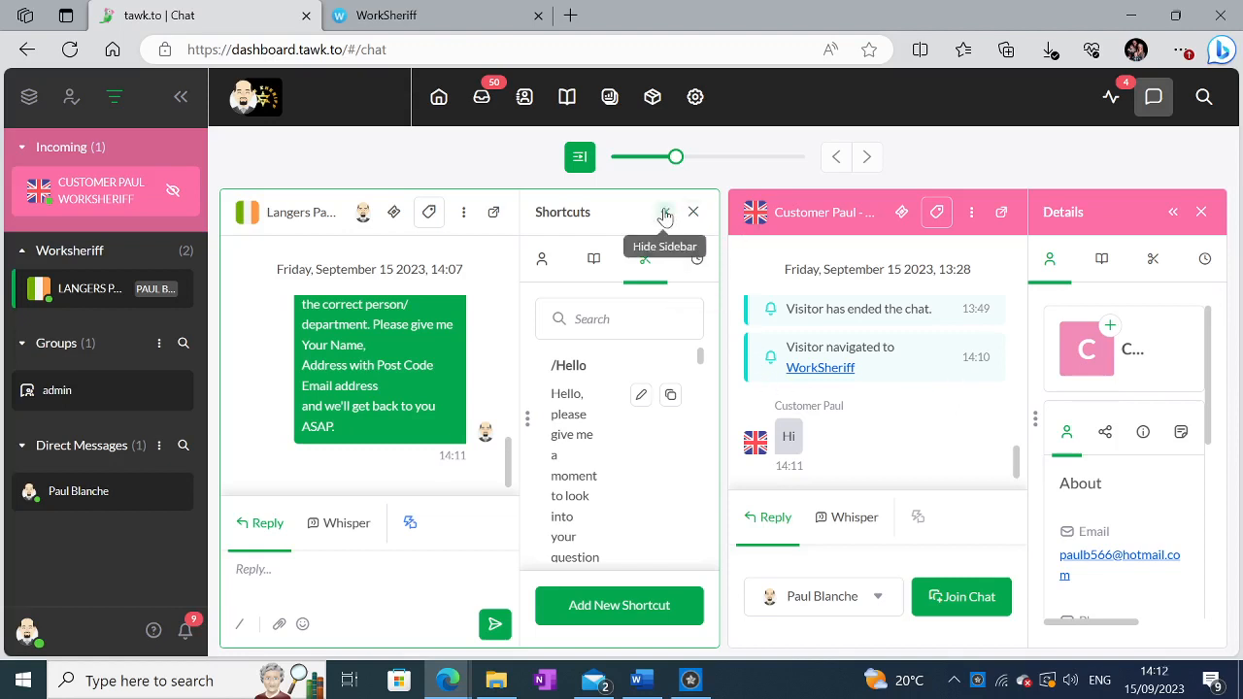
{"action": "left_click", "coordinate": [493, 214]}
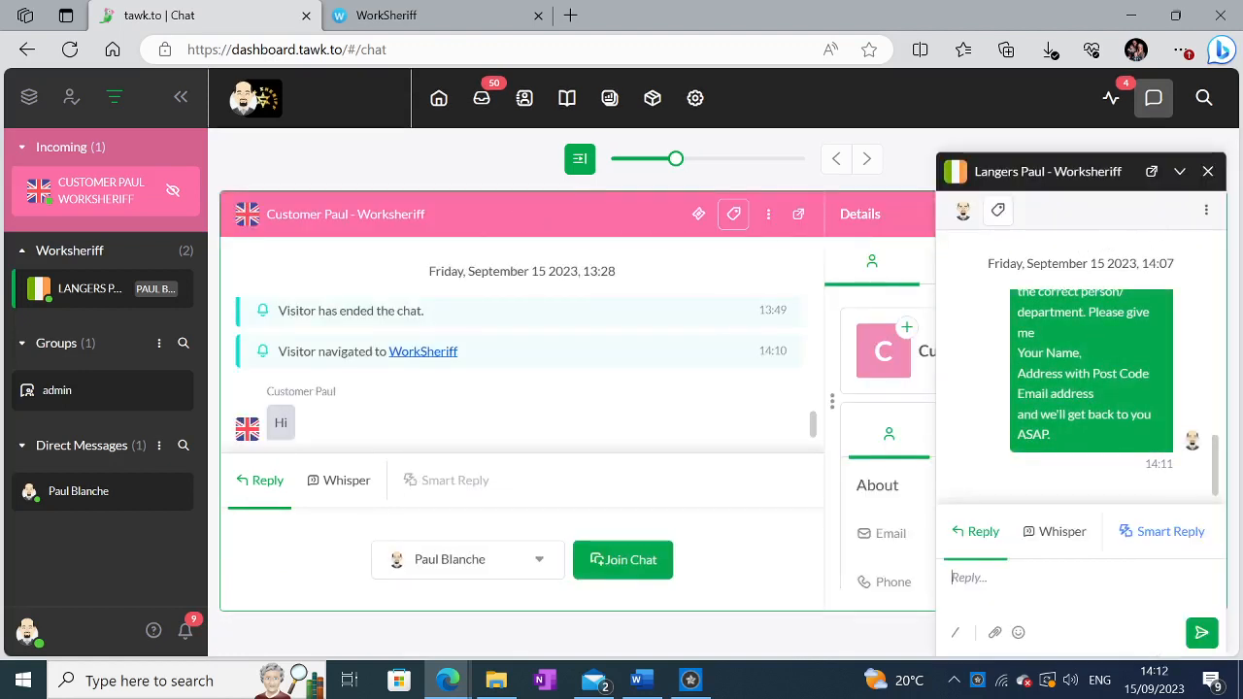
{"action": "left_click", "coordinate": [1178, 173]}
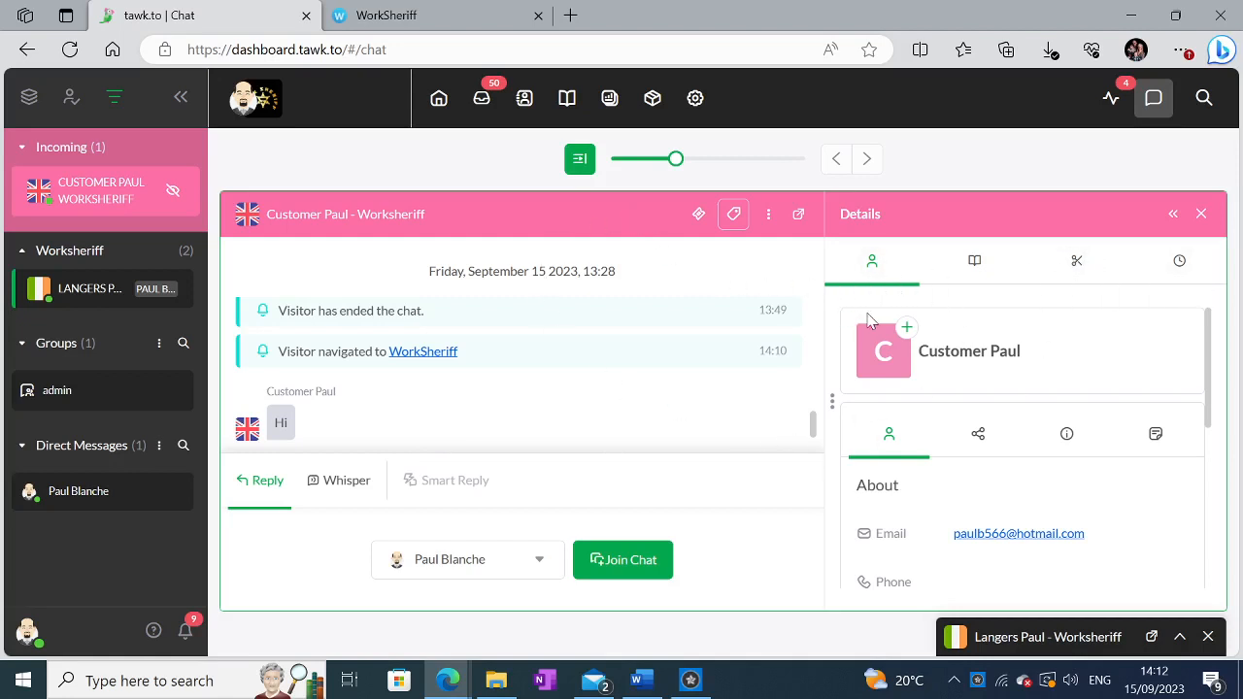
- Join the incoming customer chat and reply with the /HowcanIhelp shortcut from the saved shortcuts
{"action": "left_click", "coordinate": [1077, 265]}
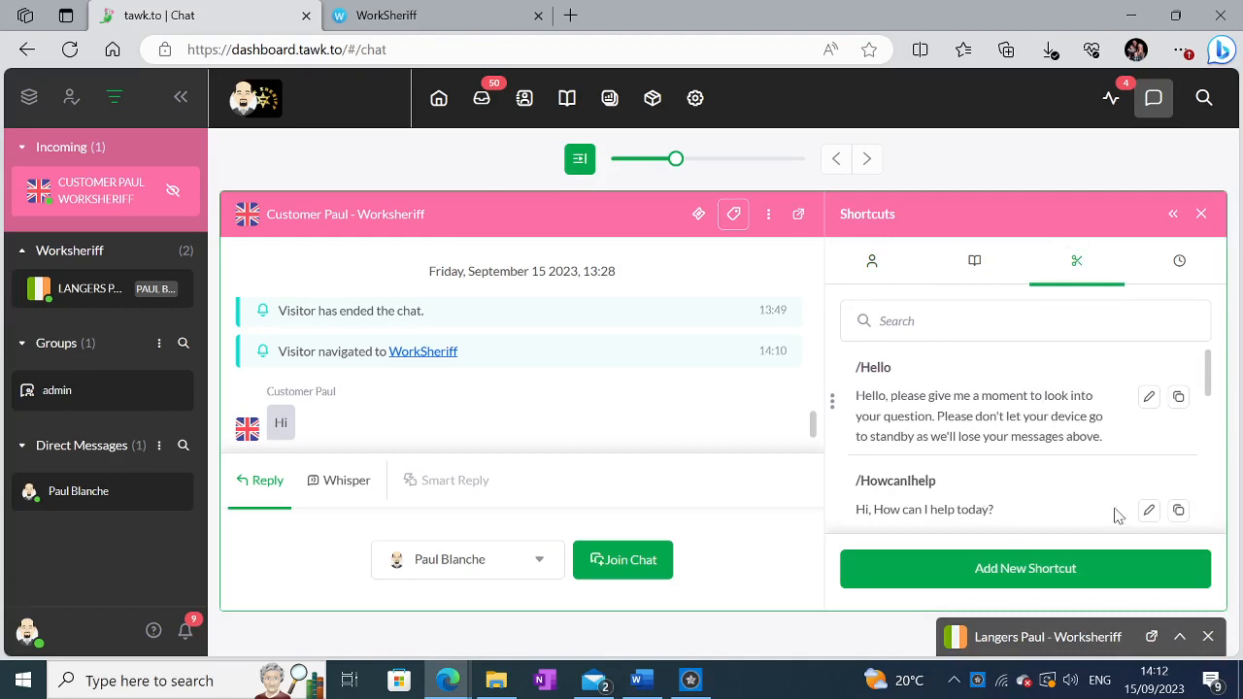
{"action": "left_click", "coordinate": [622, 563]}
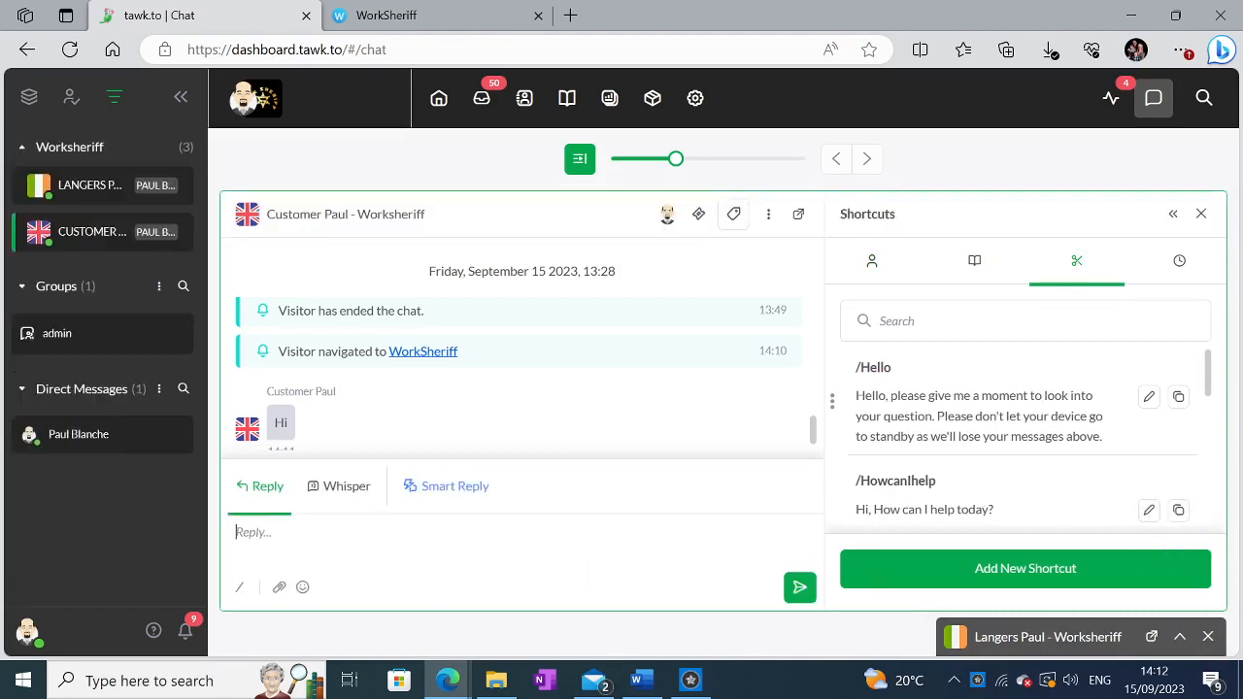
{"action": "left_click", "coordinate": [1178, 510]}
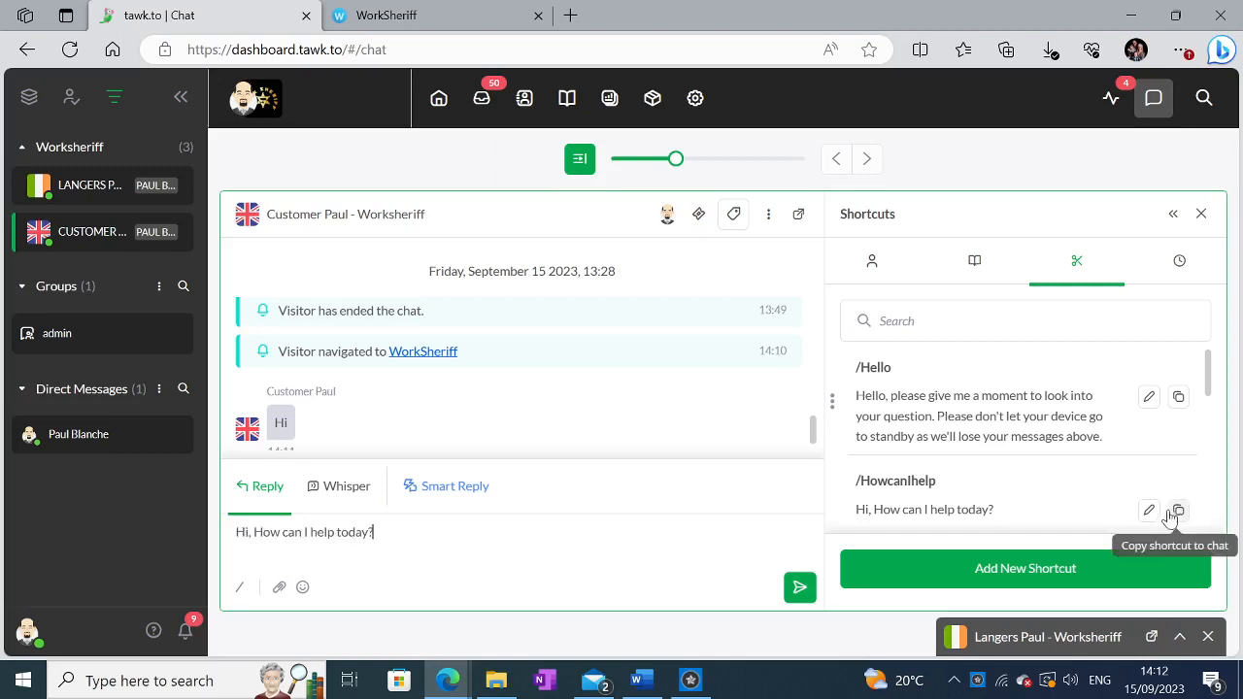
{"action": "left_click", "coordinate": [797, 588]}
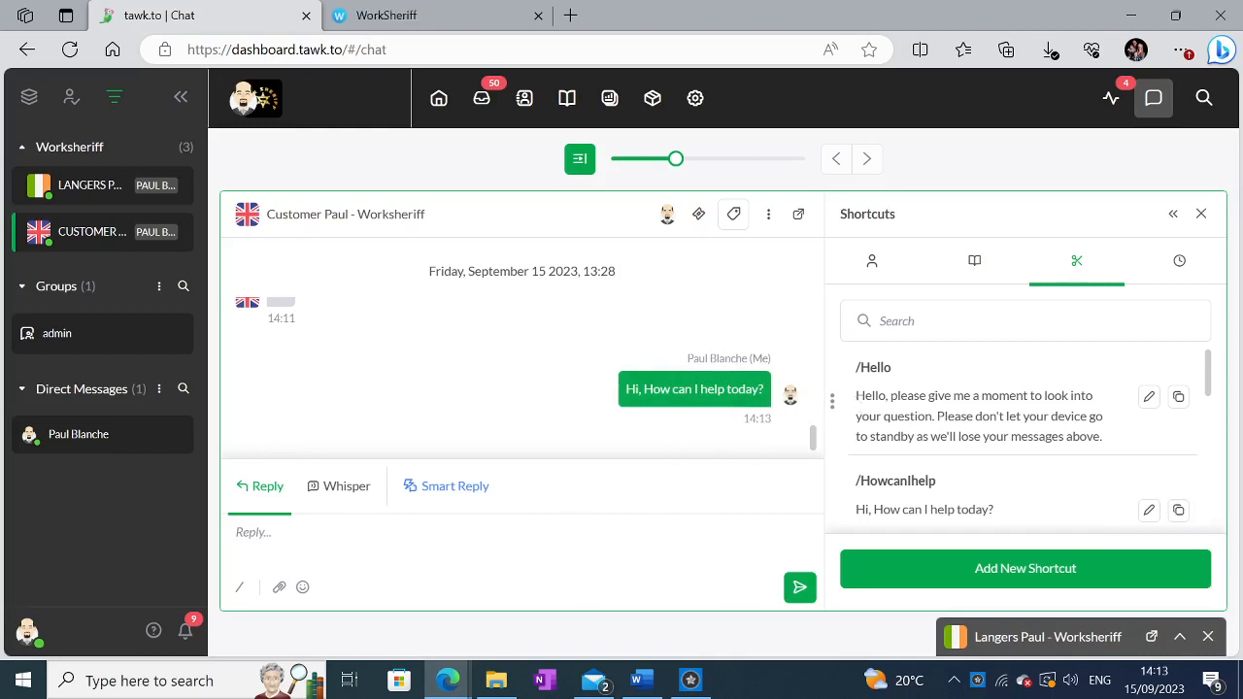
- Switch to the WorkSheriff website and ask "What is a RCD" in the live chat as the visitor
{"action": "left_click", "coordinate": [500, 27]}
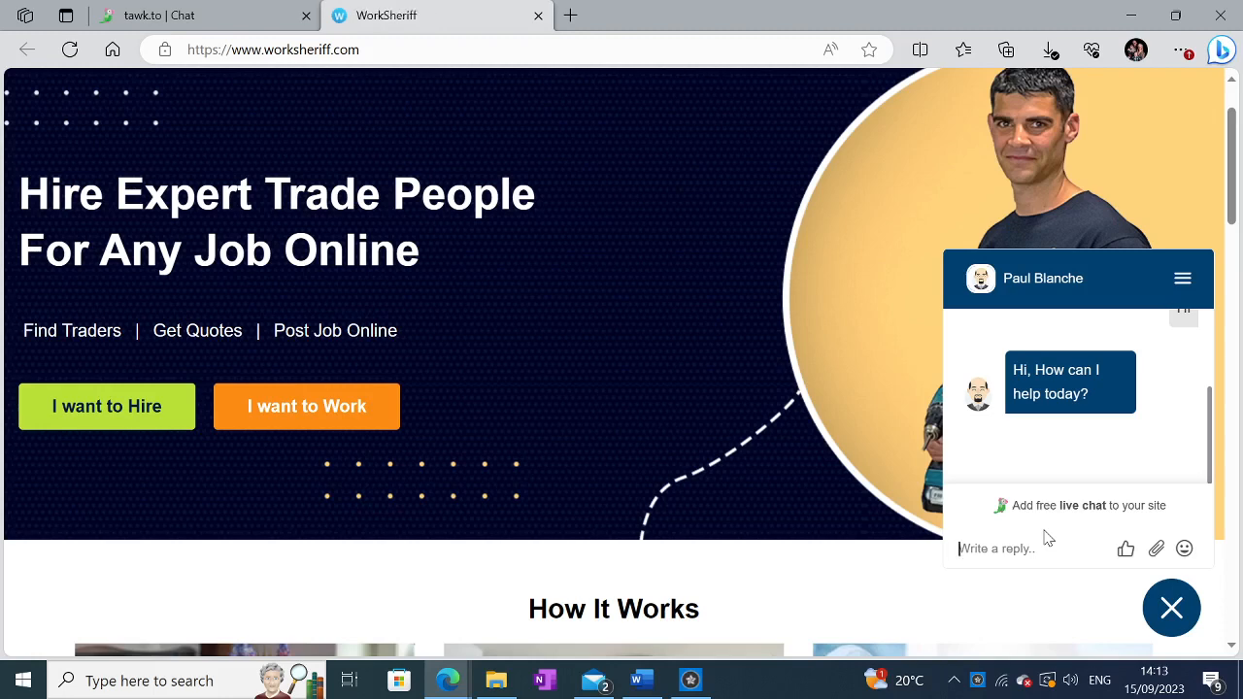
{"action": "type", "text": "Wha"}
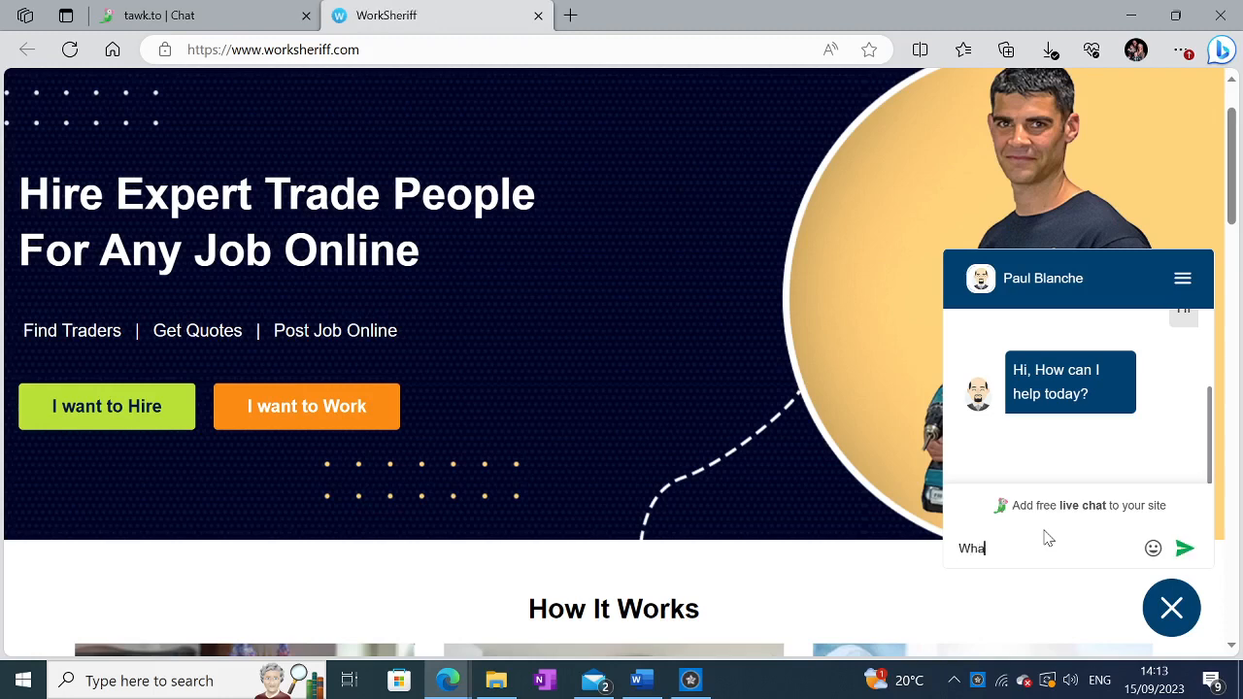
{"action": "type", "text": "t is a "}
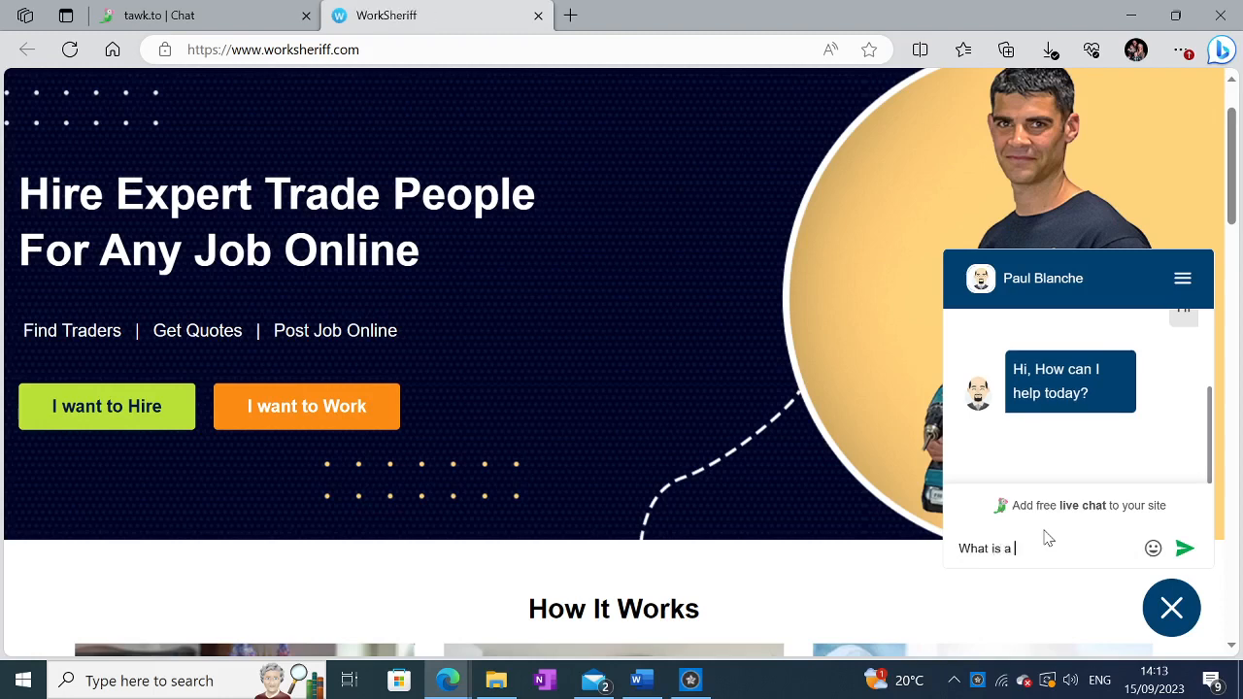
{"action": "type", "text": "RCD"}
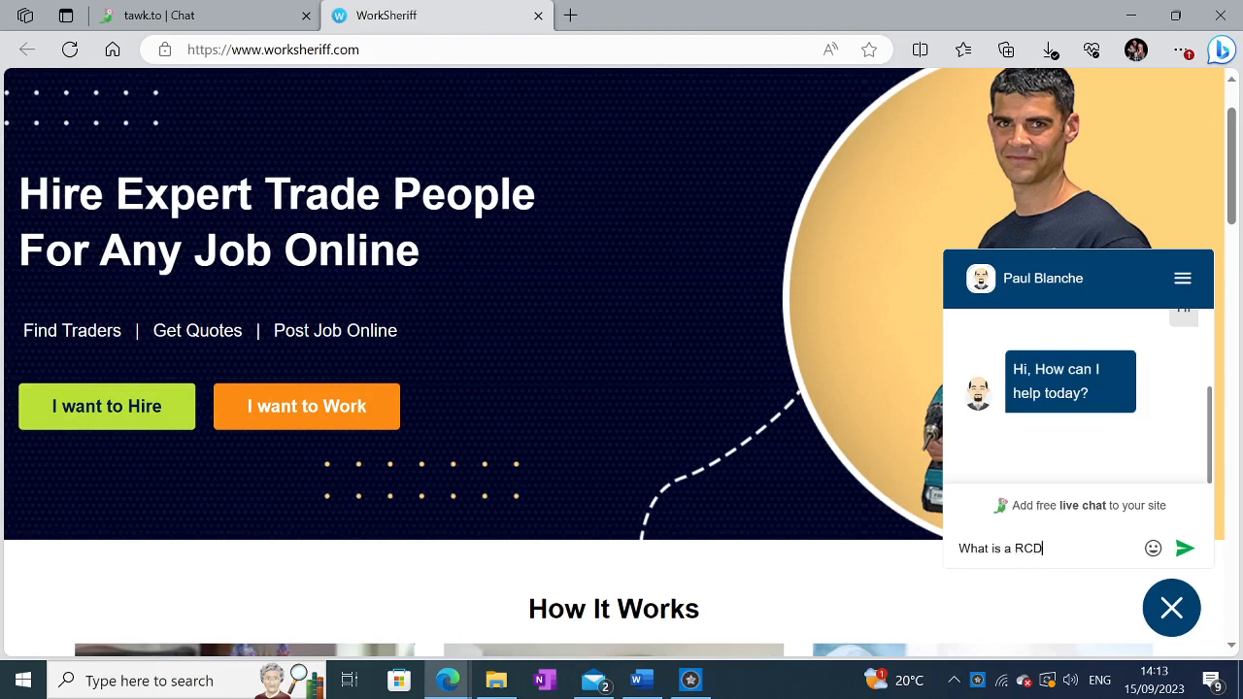
{"action": "left_click", "coordinate": [1185, 551]}
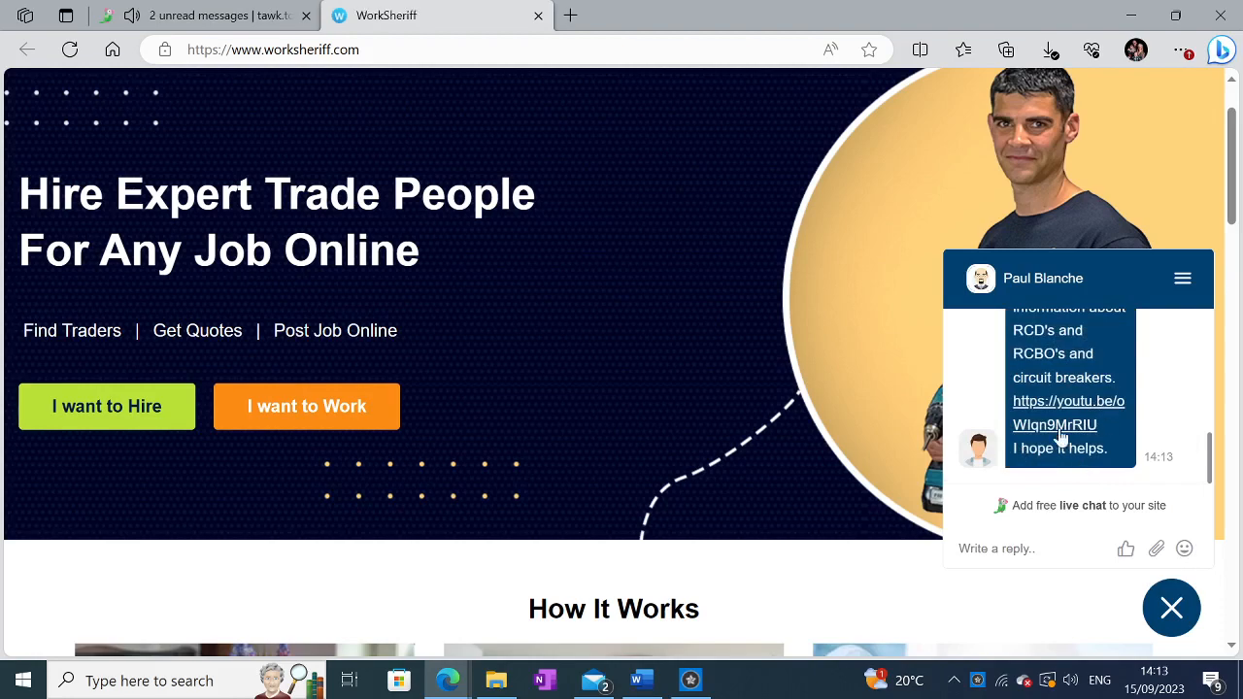
- Check the new messages in the dashboard chat, and open the YouTube link in the reply from the WorkSheriff website's chat
{"action": "left_click", "coordinate": [133, 24]}
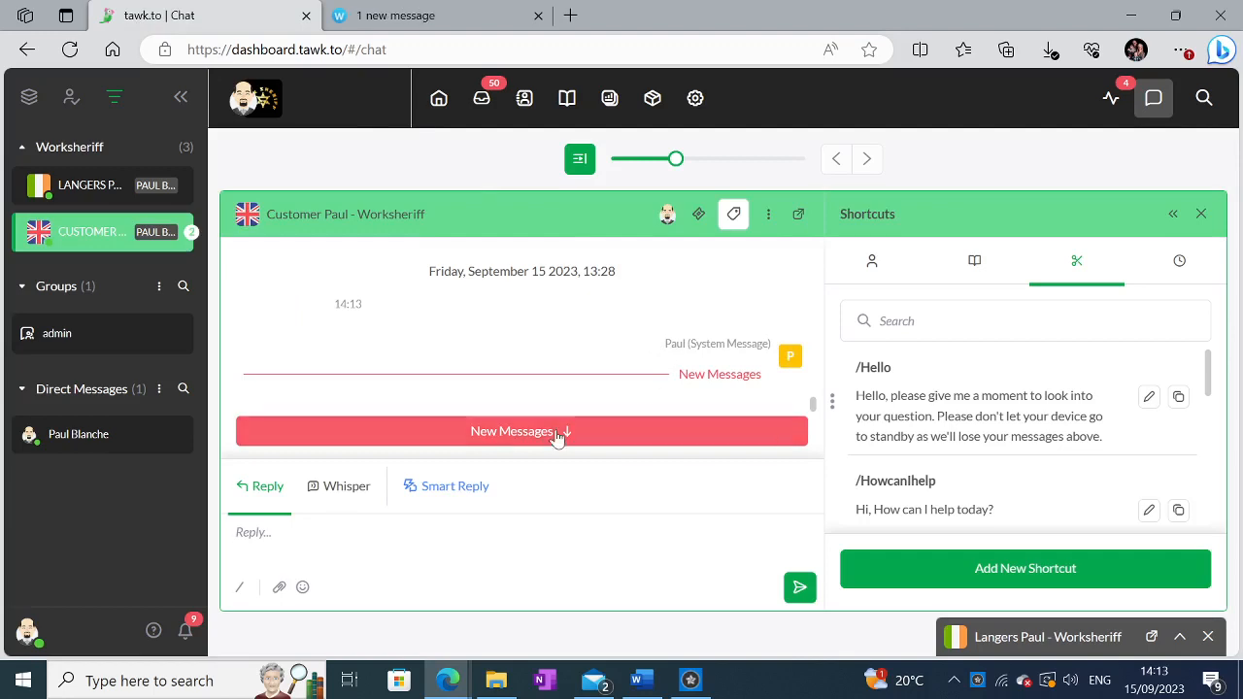
{"action": "left_click", "coordinate": [437, 16]}
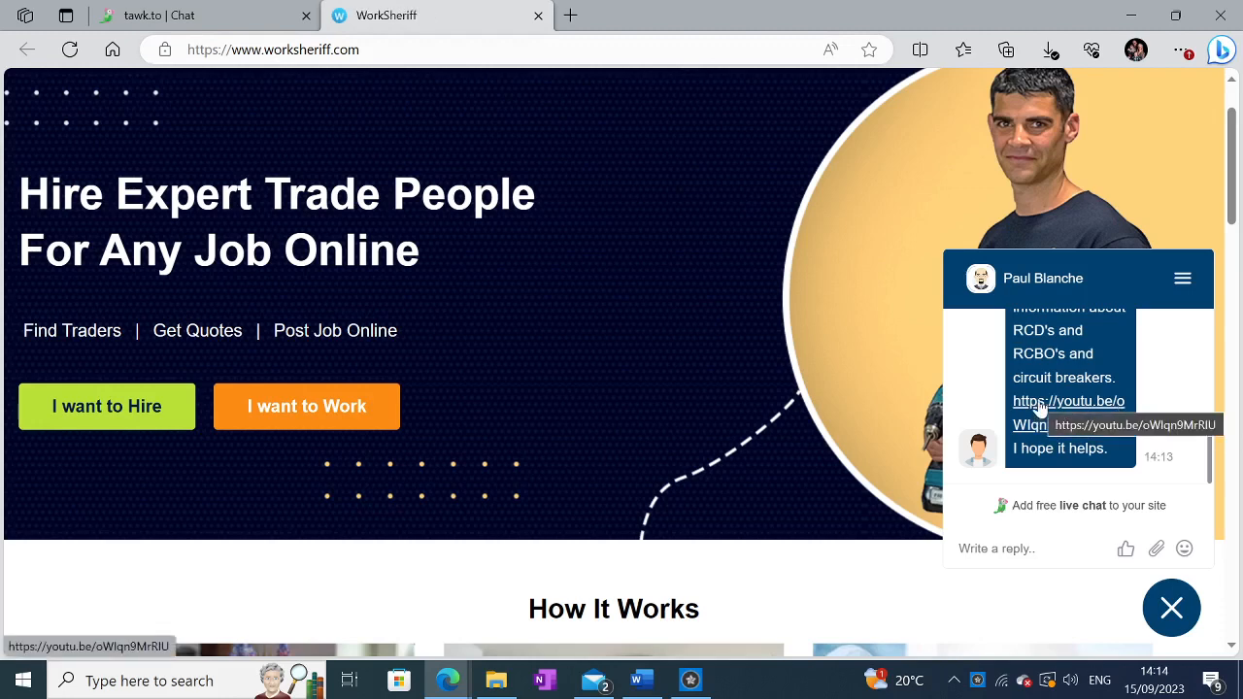
{"action": "scroll", "coordinate": [1079, 365], "scroll_direction": "up", "scroll_amount": 3}
{"action": "scroll", "coordinate": [1078, 365], "scroll_direction": "down", "scroll_amount": 6}
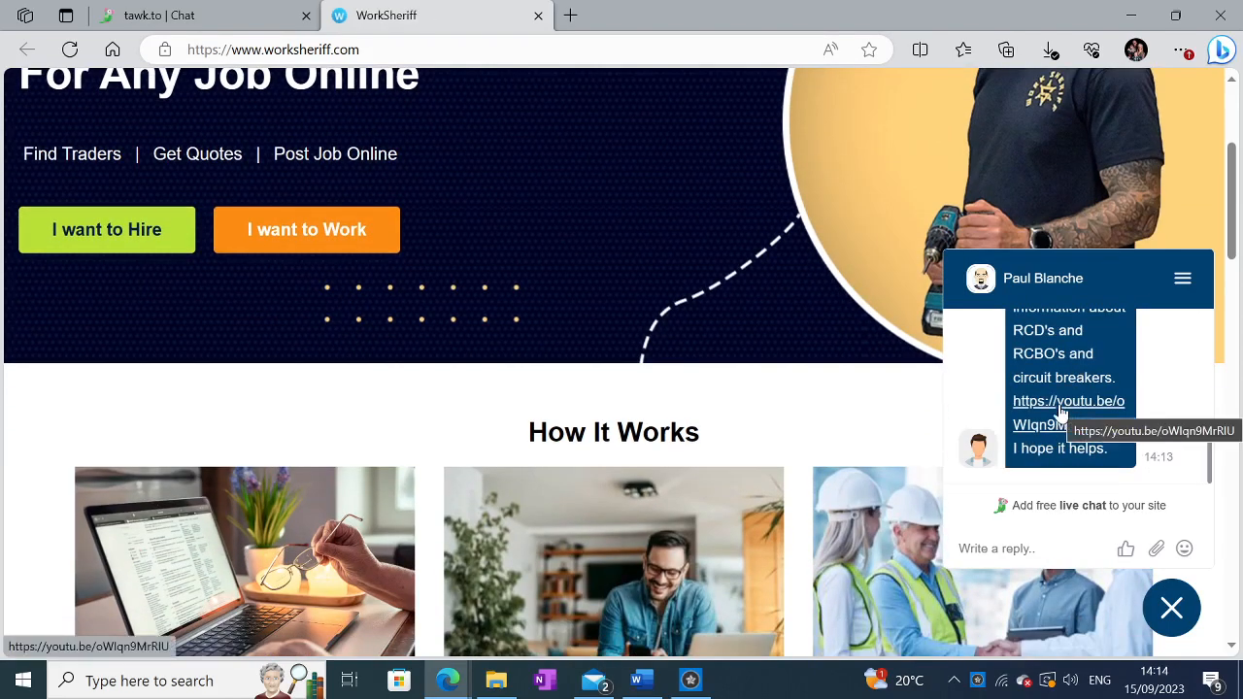
{"action": "left_click", "coordinate": [1061, 413]}
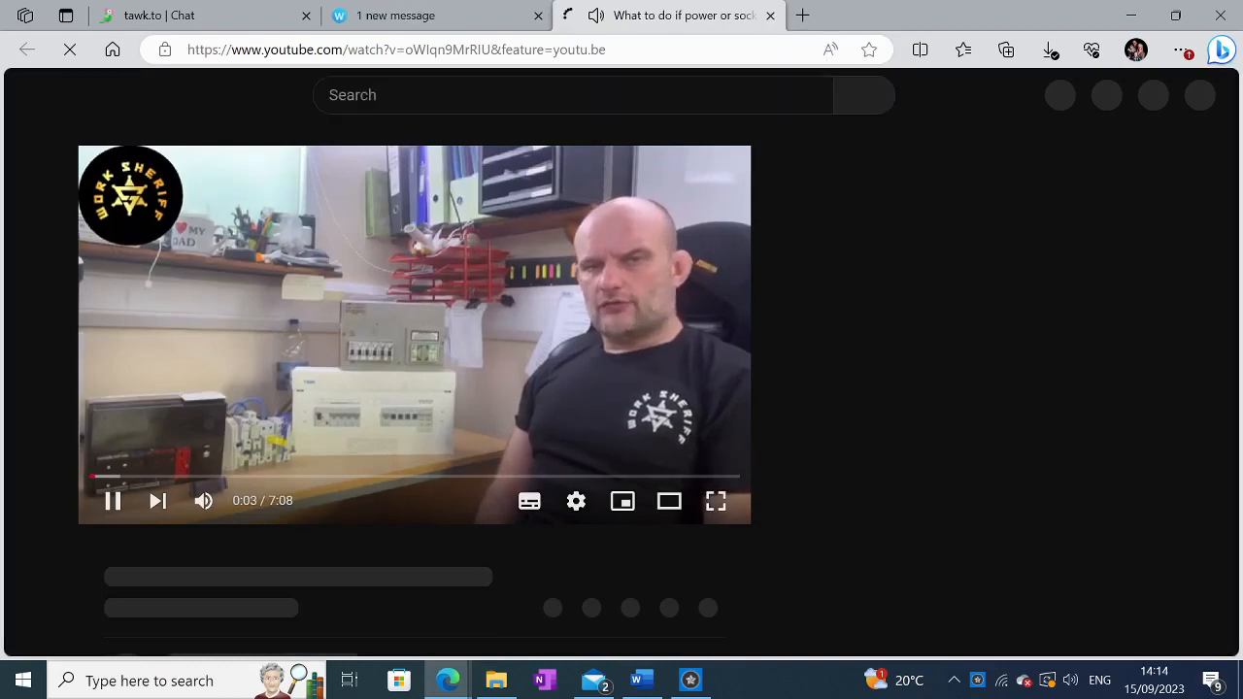
- Close the YouTube video, return to the tawk.to dashboard and send the customer the /helped shortcut reply
{"action": "left_click", "coordinate": [770, 15]}
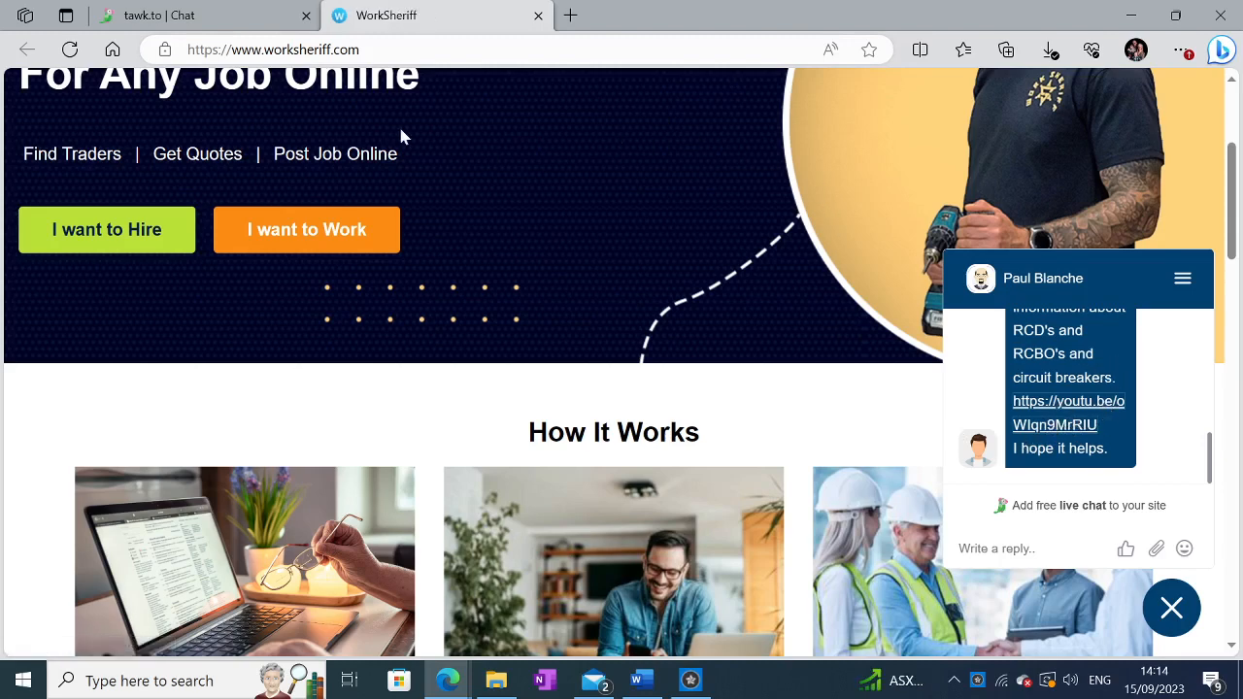
{"action": "left_click", "coordinate": [232, 15]}
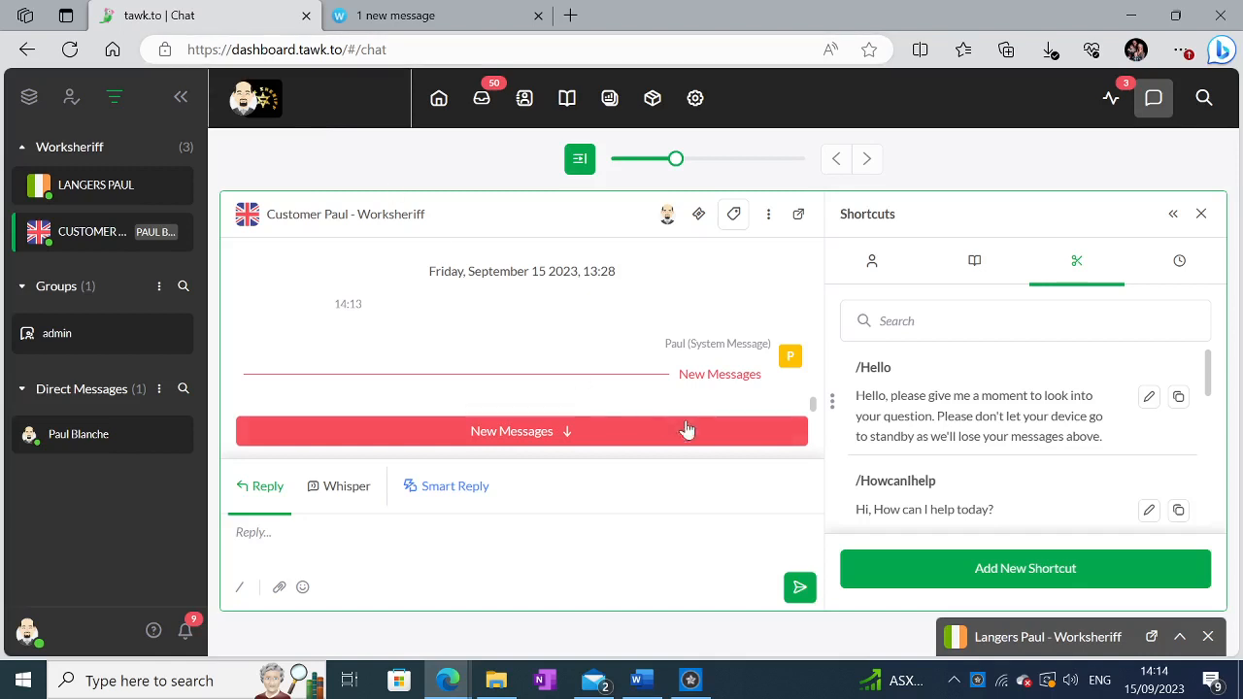
{"action": "scroll", "coordinate": [1059, 416], "scroll_direction": "down", "scroll_amount": 2}
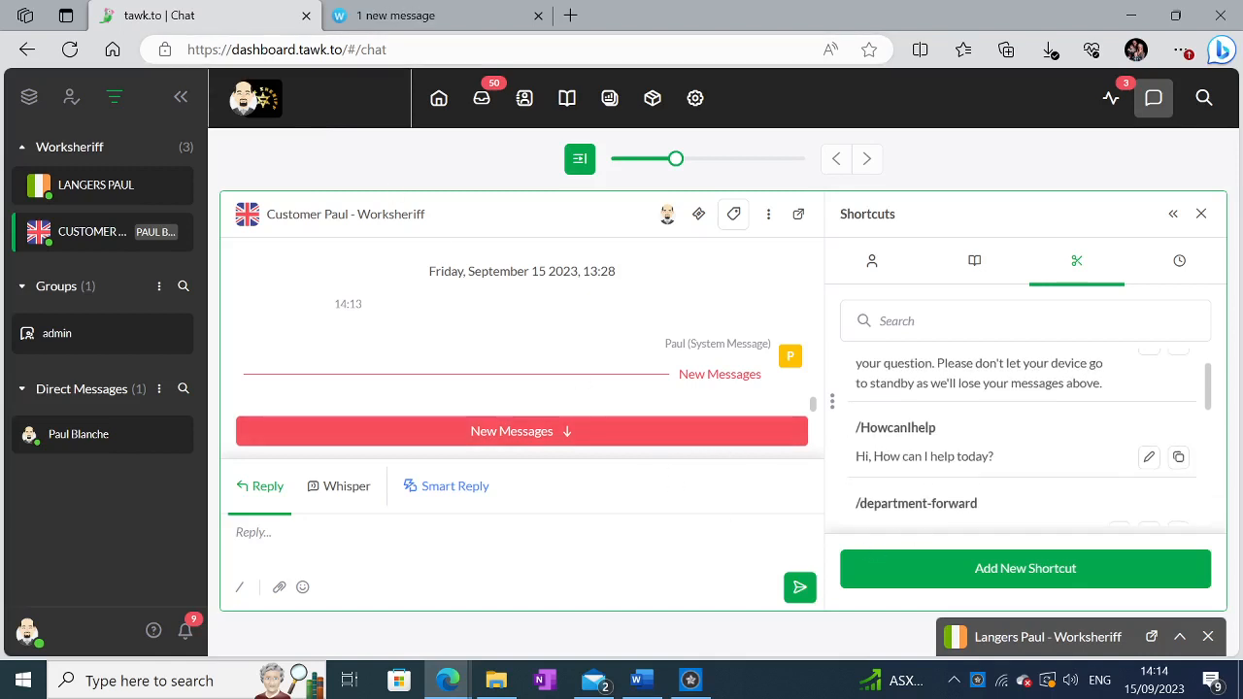
{"action": "scroll", "coordinate": [1059, 415], "scroll_direction": "down", "scroll_amount": 3}
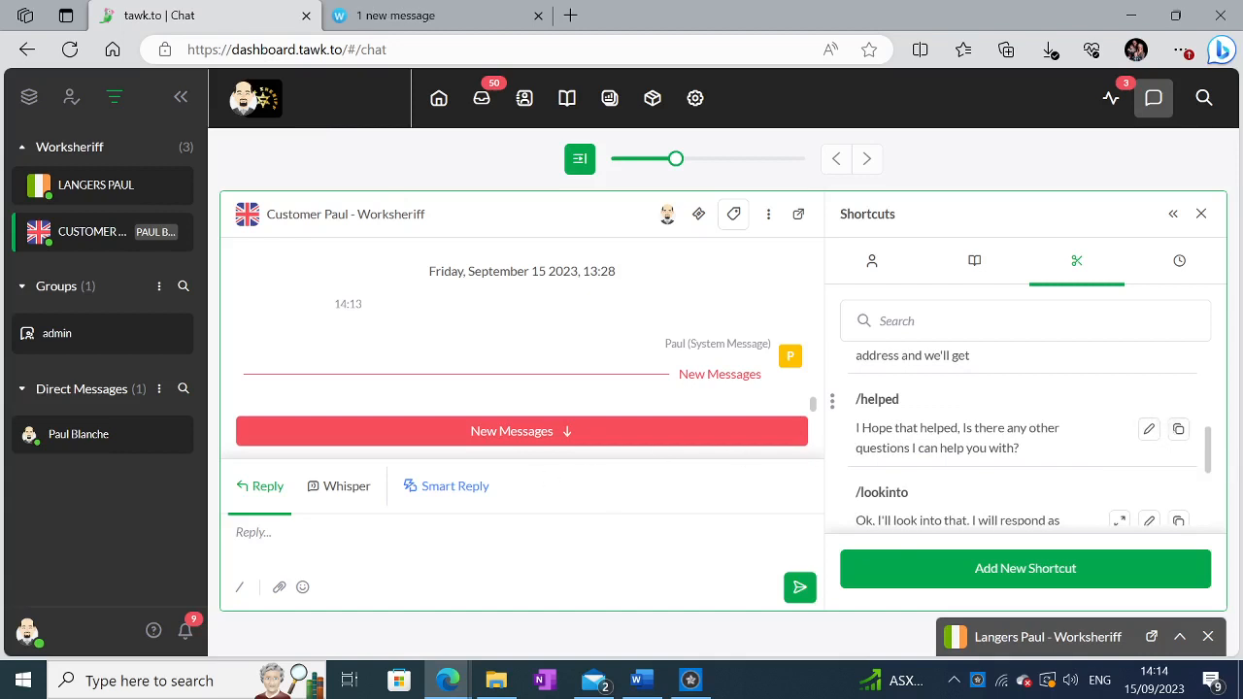
{"action": "left_click", "coordinate": [1179, 429]}
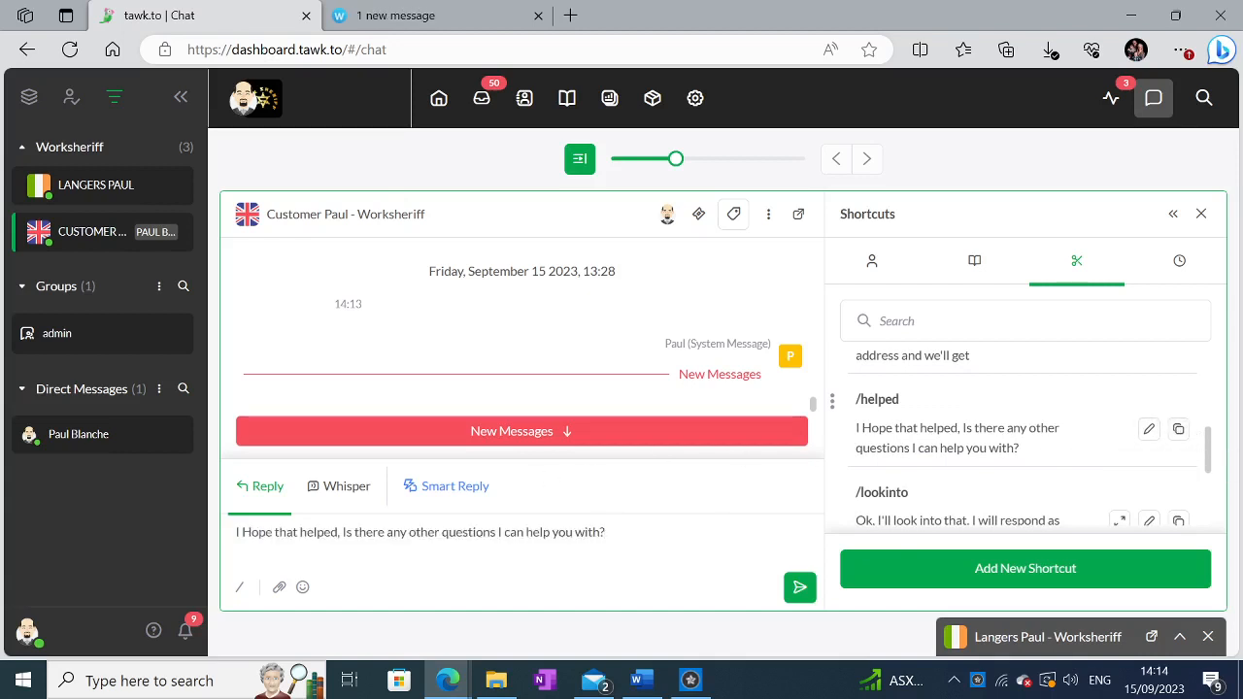
{"action": "left_click", "coordinate": [800, 590]}
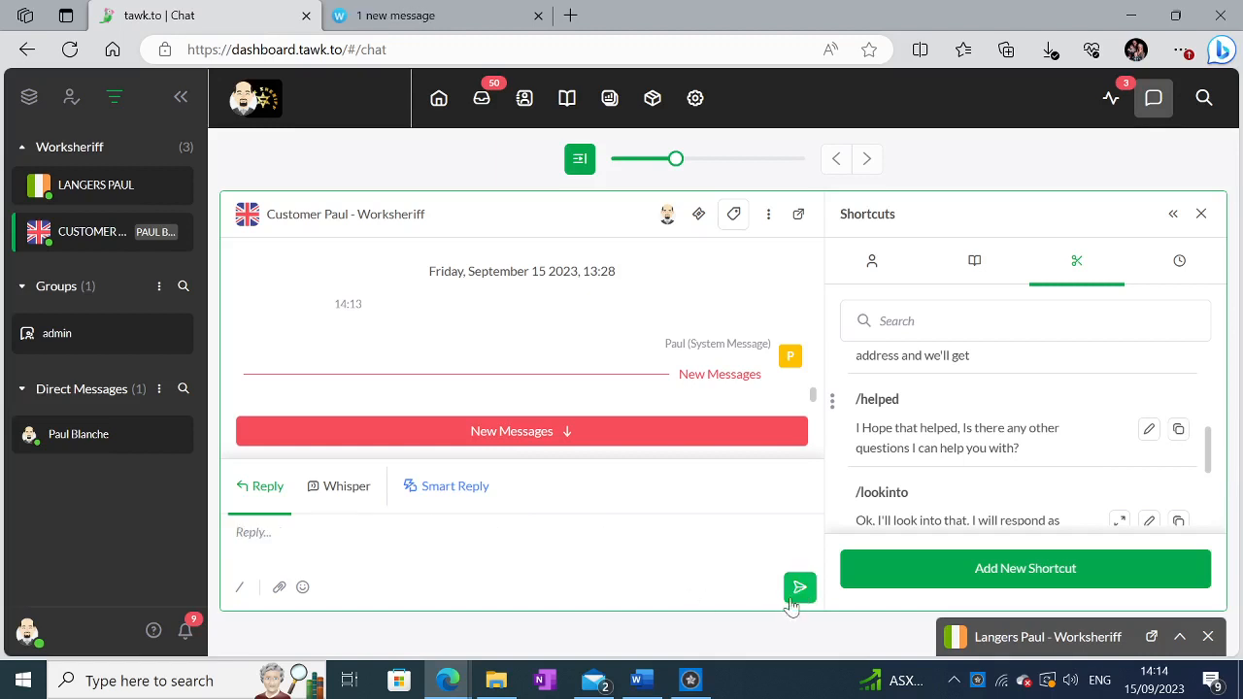
- Switch to the WorkSheriff website and send "I'd like to know about windows" in the live chat as the visitor
{"action": "left_click", "coordinate": [466, 18]}
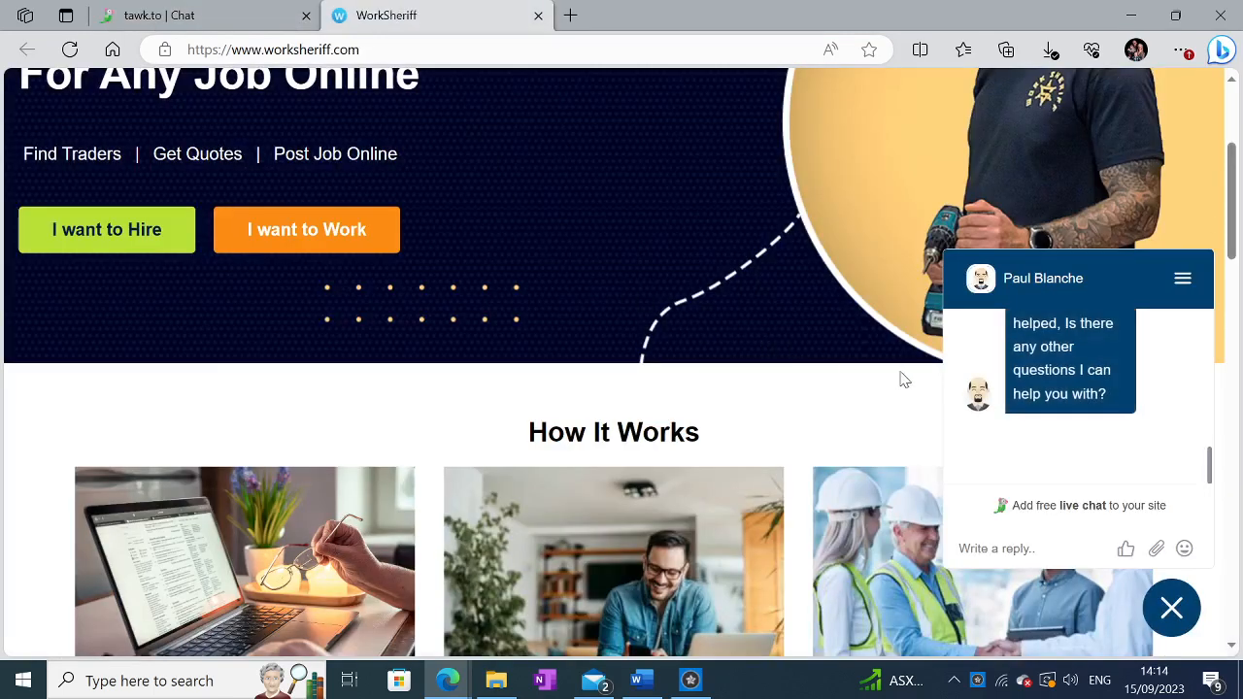
{"action": "scroll", "coordinate": [1117, 413], "scroll_direction": "down", "scroll_amount": 1}
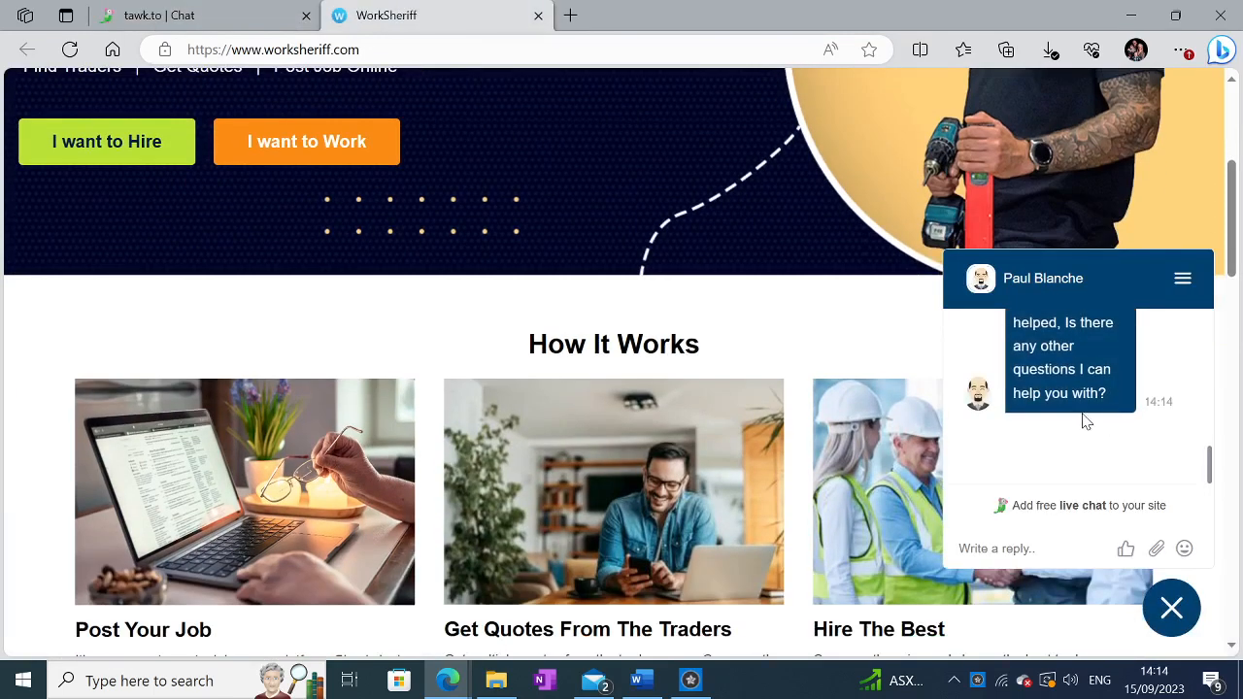
{"action": "scroll", "coordinate": [1086, 413], "scroll_direction": "up", "scroll_amount": 2}
{"action": "scroll", "coordinate": [1086, 403], "scroll_direction": "down", "scroll_amount": 3}
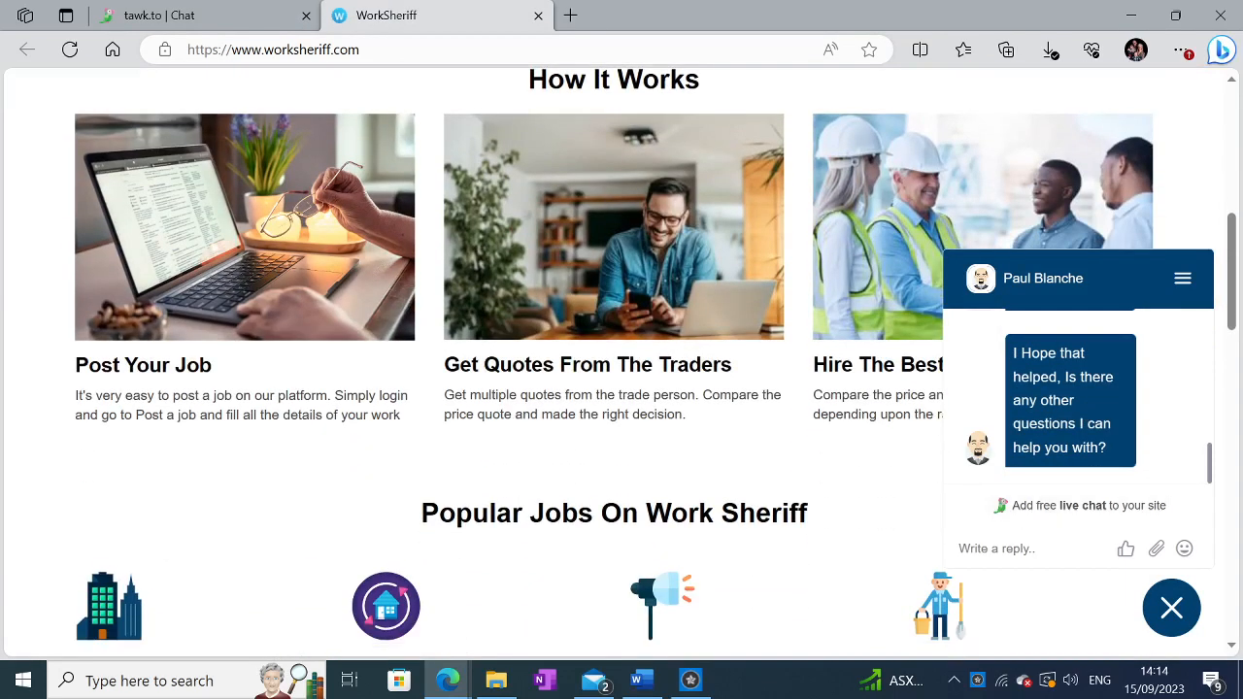
{"action": "left_click", "coordinate": [959, 548]}
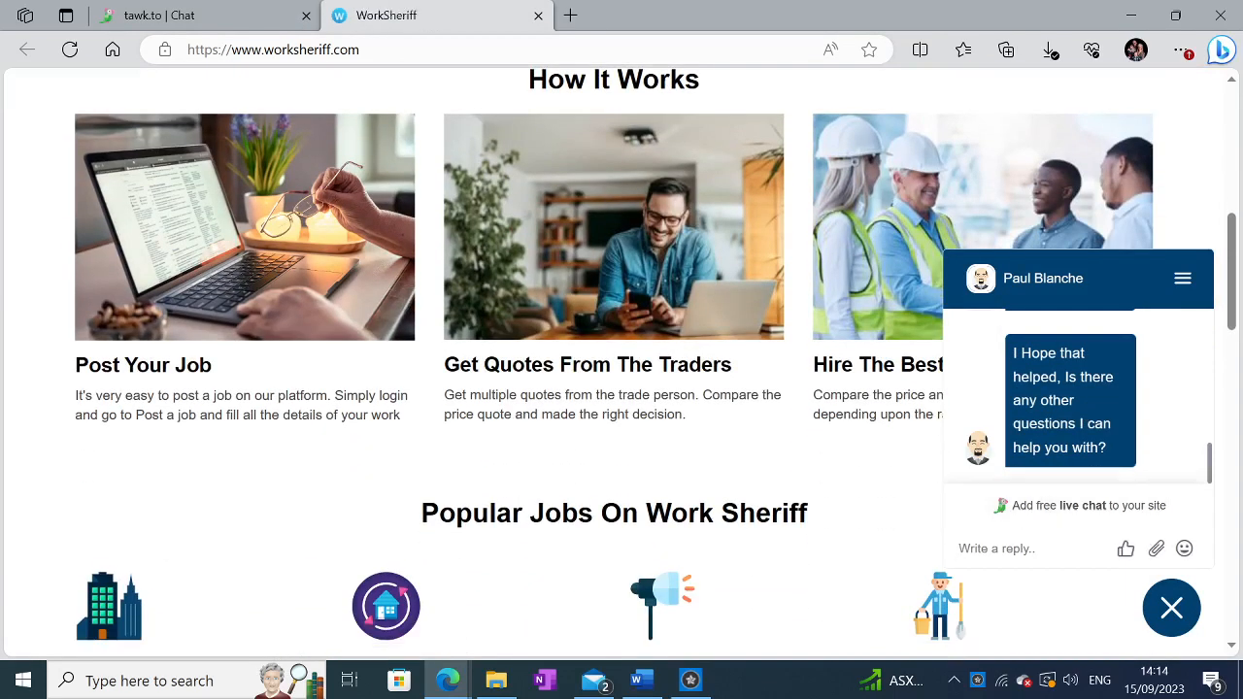
{"action": "type", "text": "I'd l"}
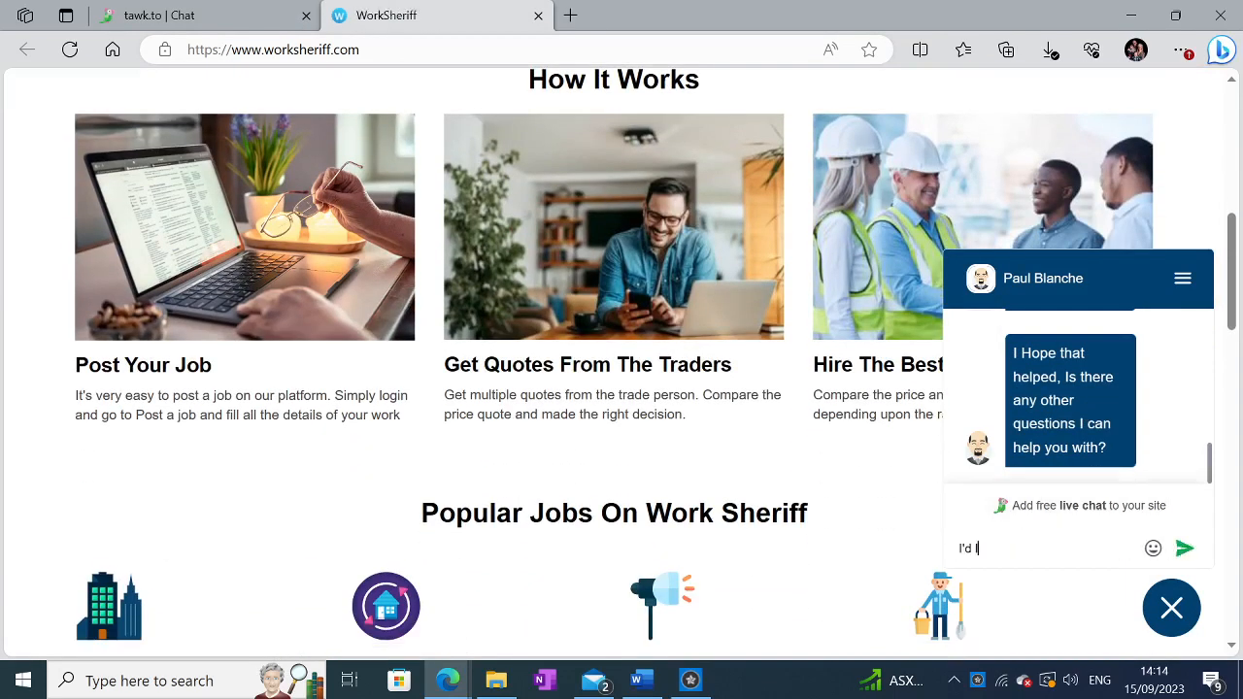
{"action": "type", "text": "ike to know about windows"}
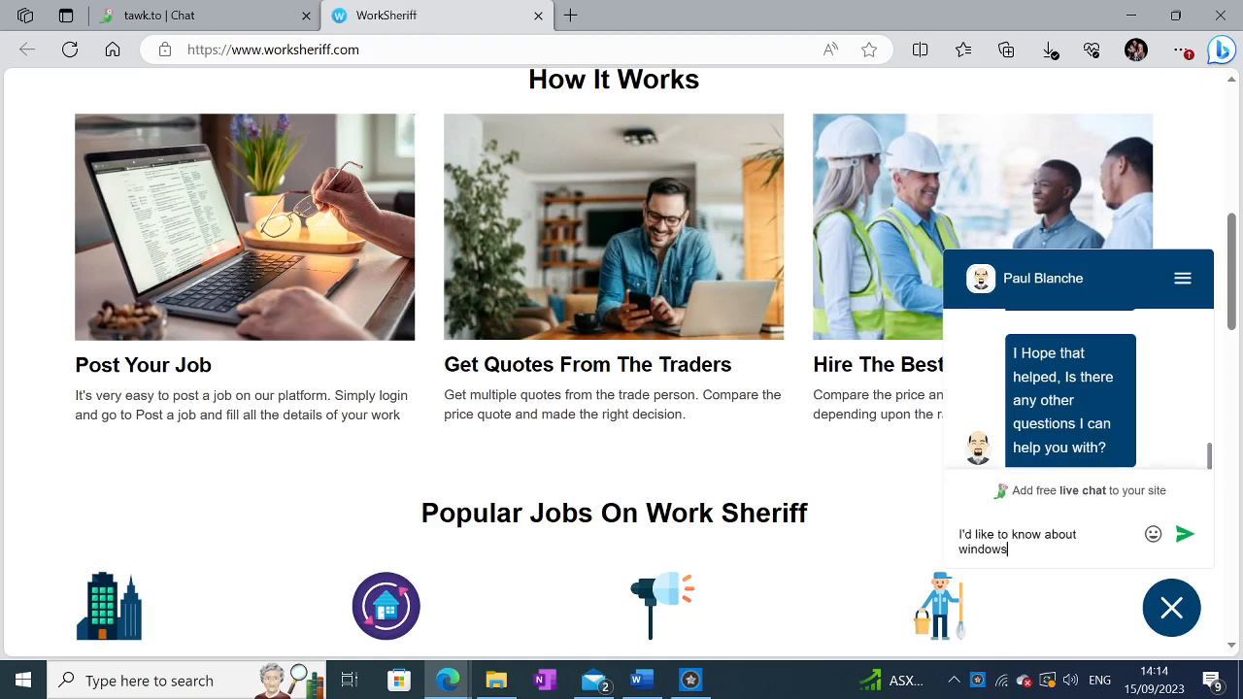
{"action": "key", "text": "Return"}
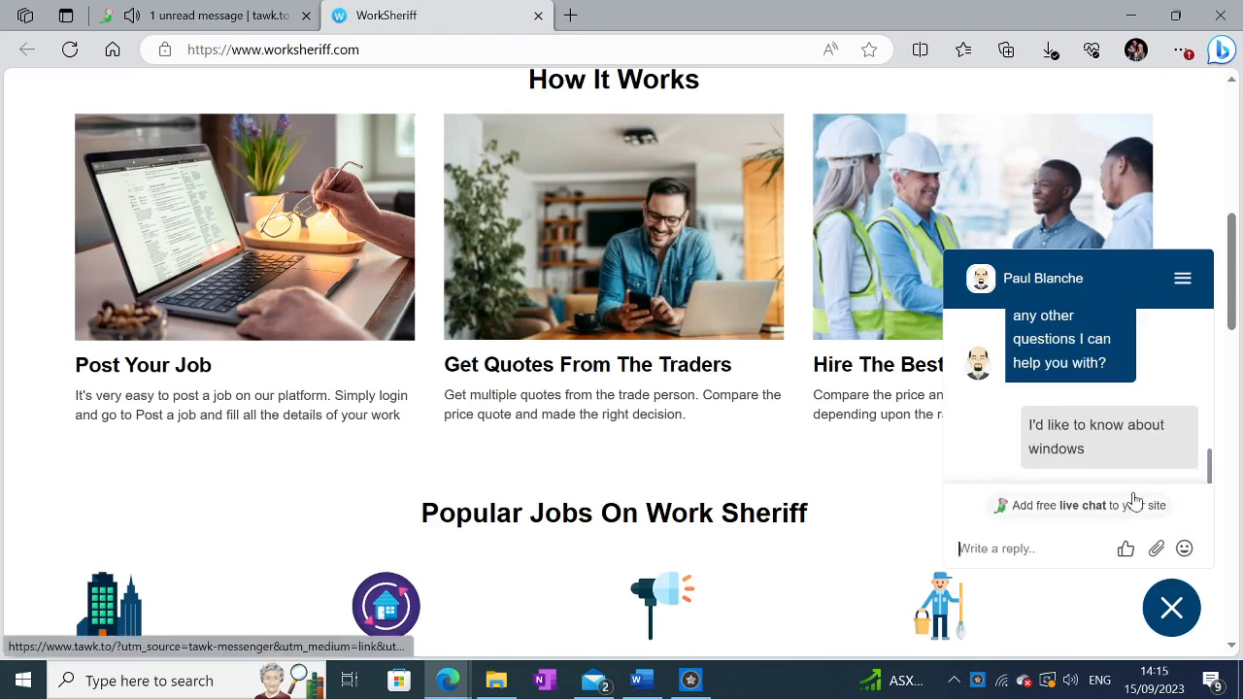
- Return to the tawk.to dashboard and answer the customer's windows question with the /lookinto shortcut
{"action": "left_click", "coordinate": [216, 15]}
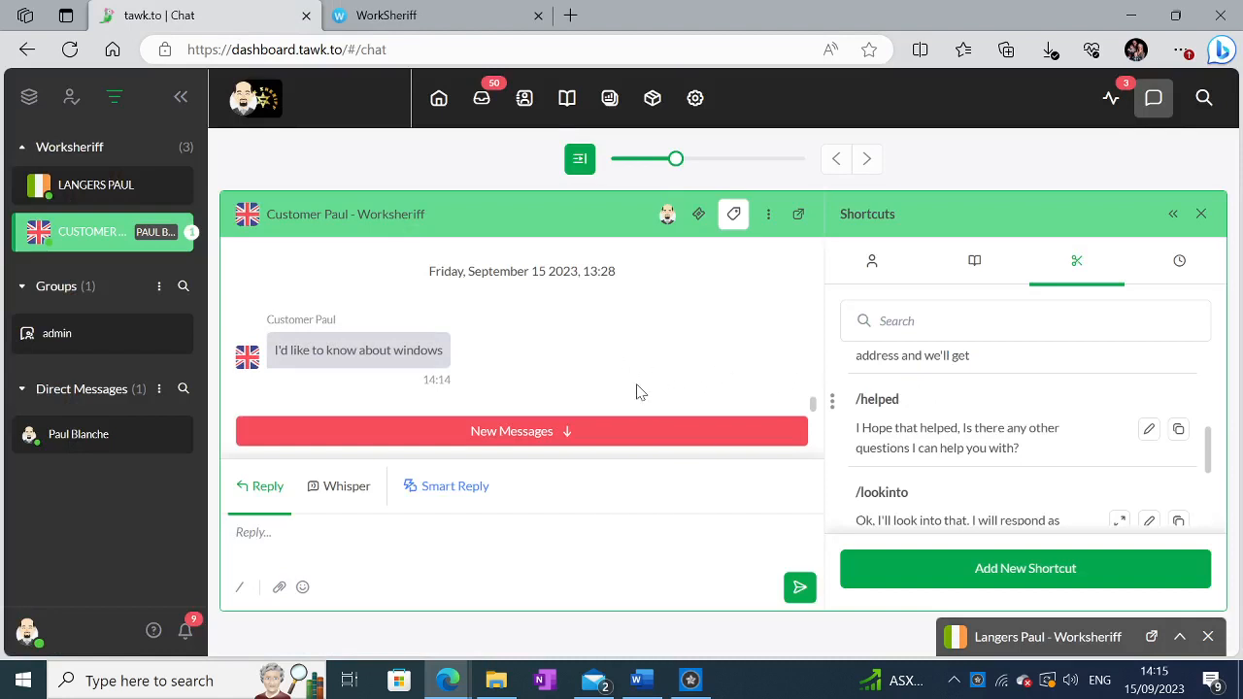
{"action": "left_click", "coordinate": [438, 514]}
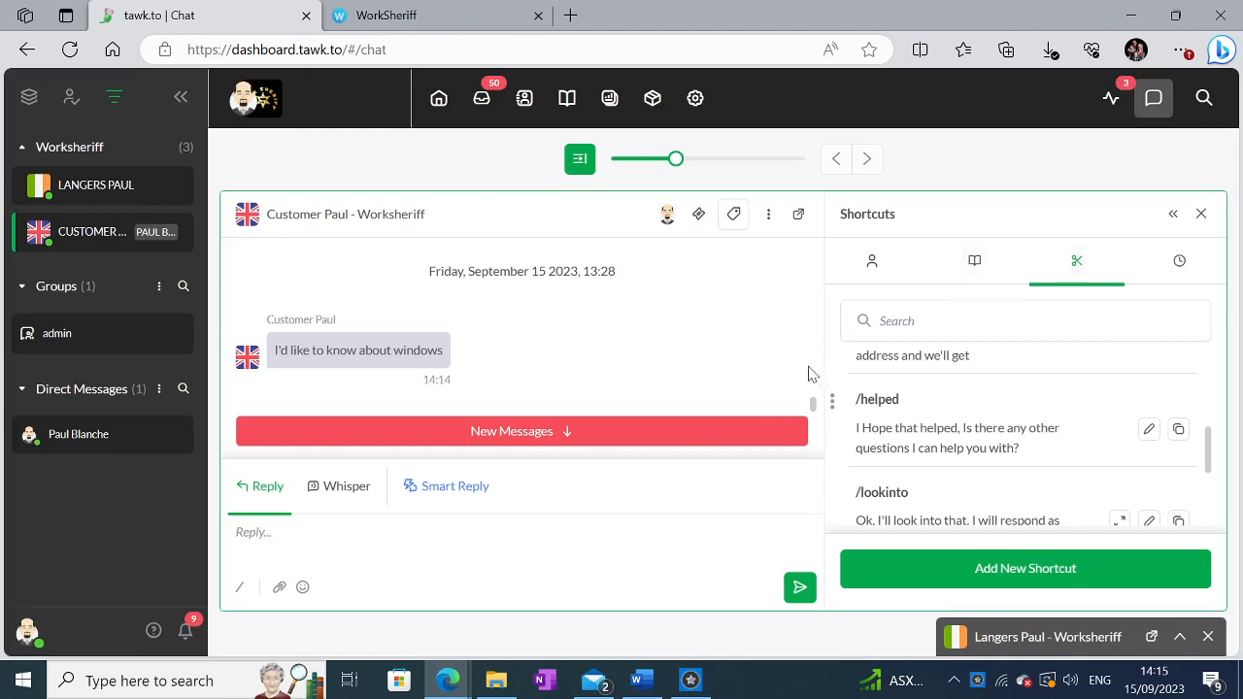
{"action": "scroll", "coordinate": [948, 401], "scroll_direction": "up", "scroll_amount": 5}
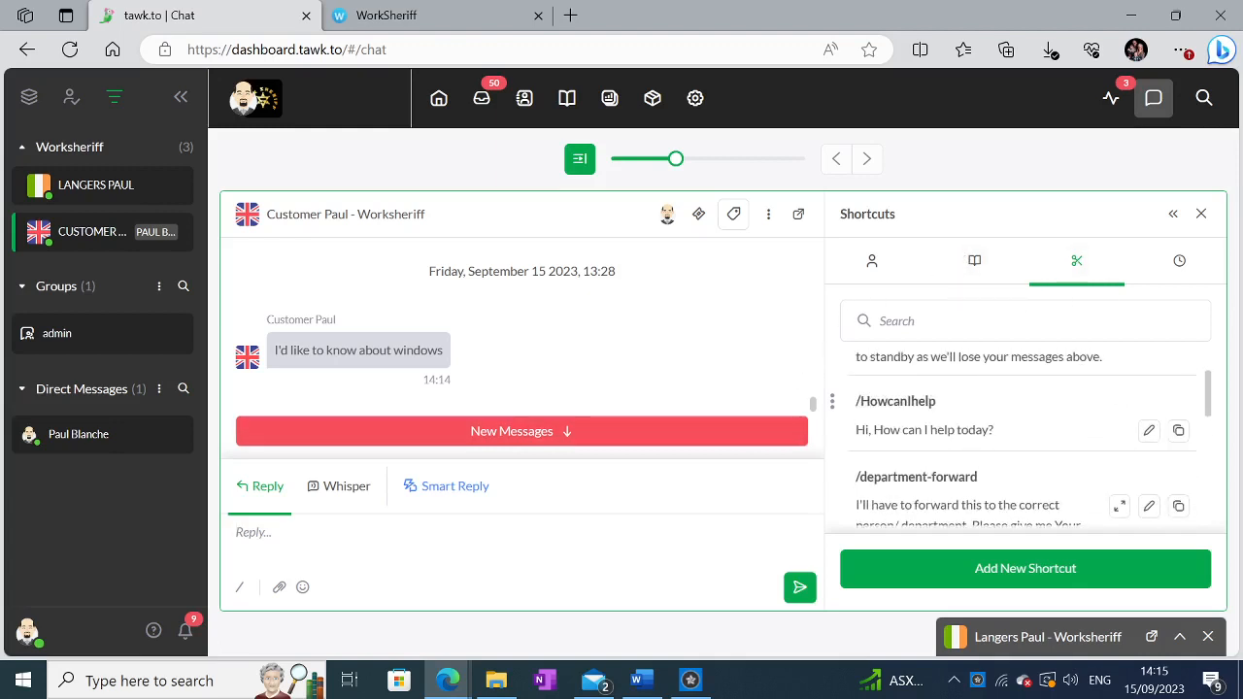
{"action": "scroll", "coordinate": [1031, 436], "scroll_direction": "down", "scroll_amount": 1}
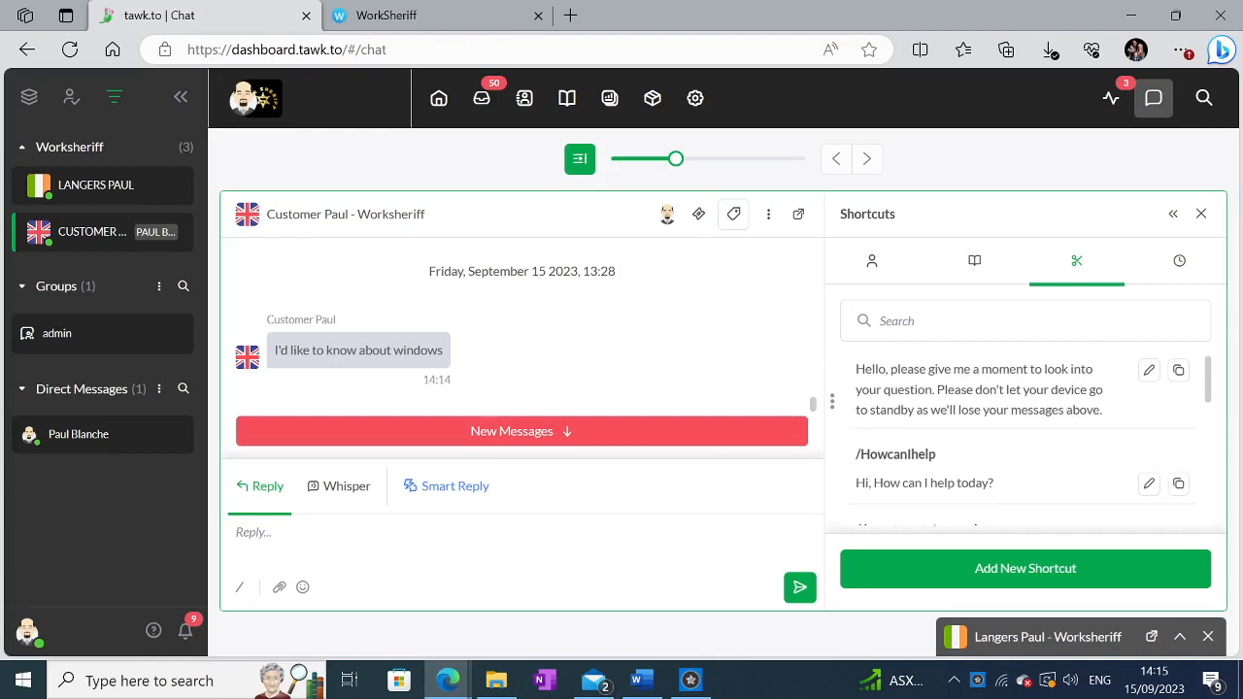
{"action": "scroll", "coordinate": [964, 431], "scroll_direction": "up", "scroll_amount": 1}
{"action": "scroll", "coordinate": [965, 431], "scroll_direction": "down", "scroll_amount": 4}
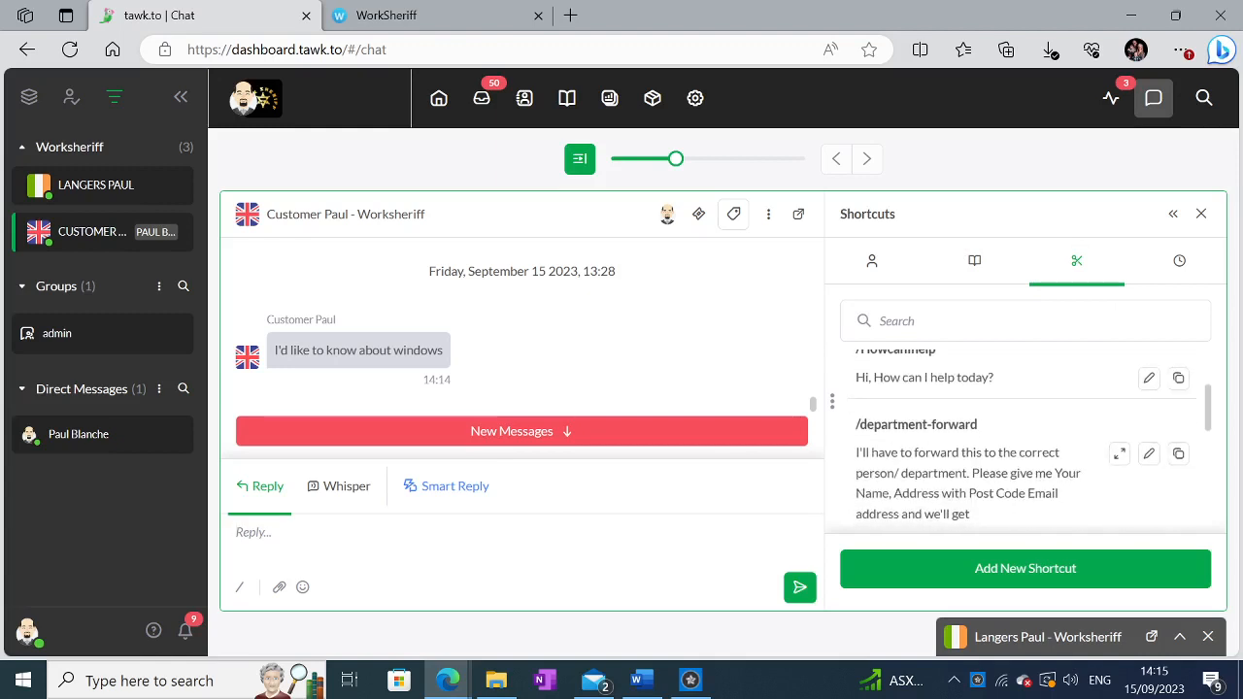
{"action": "scroll", "coordinate": [960, 435], "scroll_direction": "down", "scroll_amount": 4}
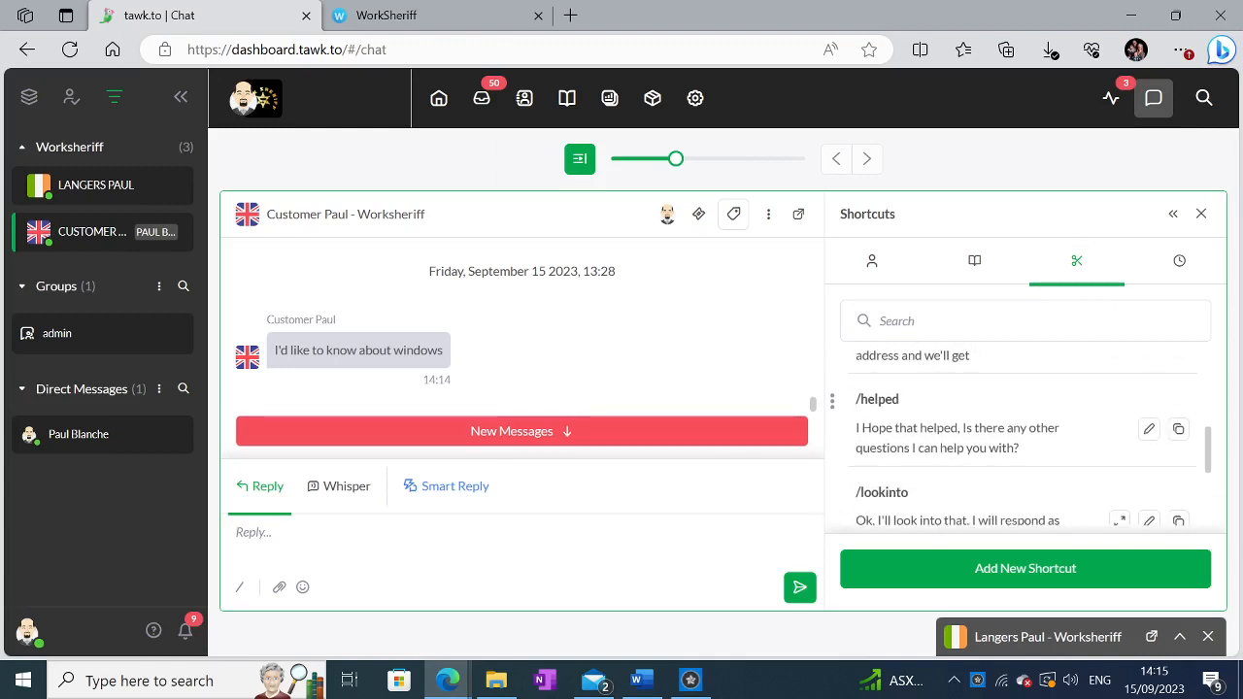
{"action": "scroll", "coordinate": [960, 435], "scroll_direction": "down", "scroll_amount": 2}
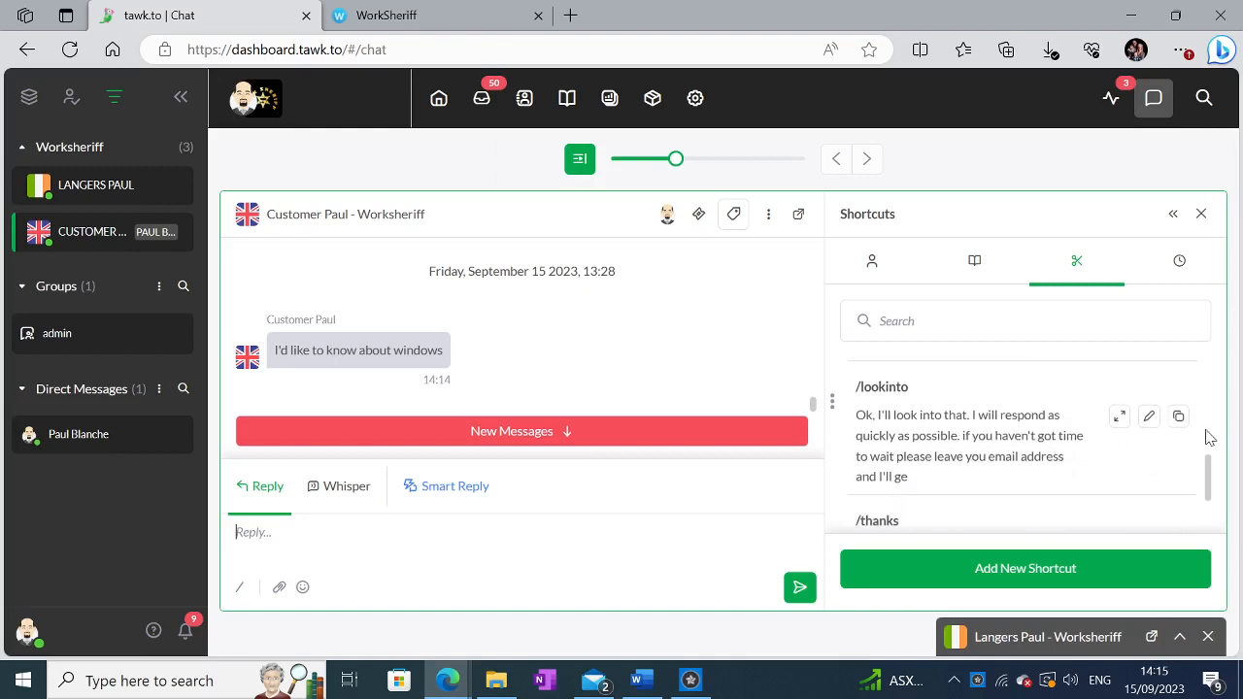
{"action": "left_click", "coordinate": [1177, 418]}
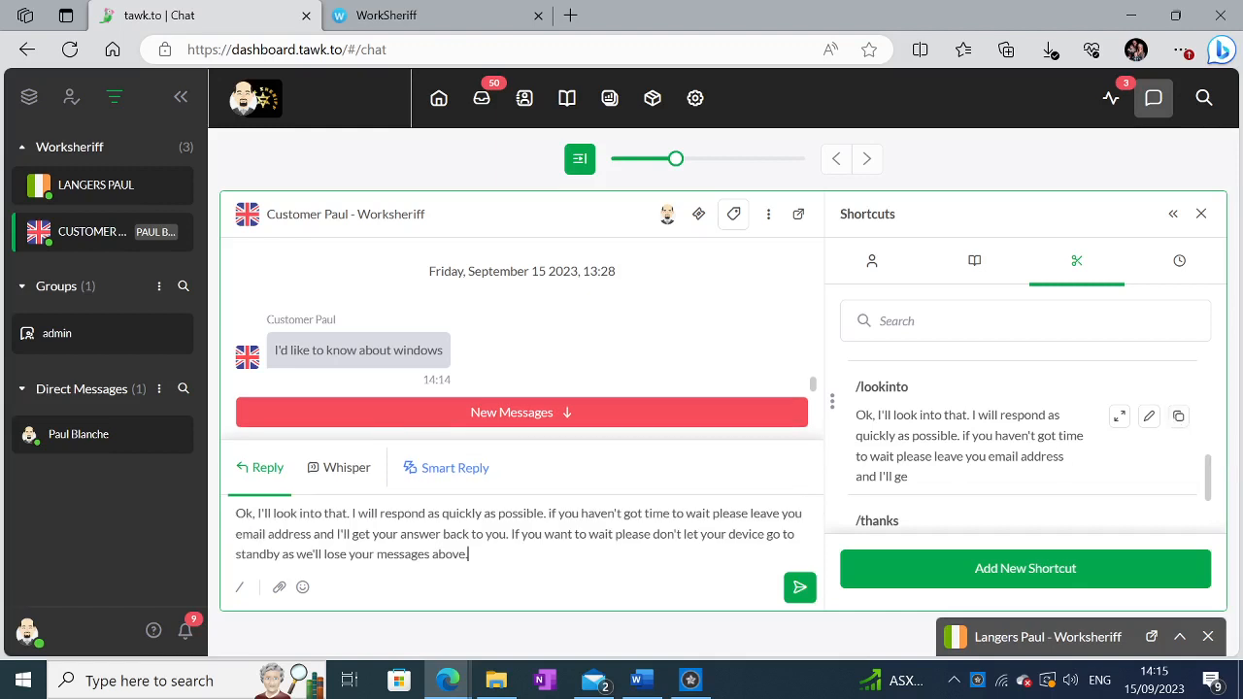
{"action": "left_click", "coordinate": [800, 591]}
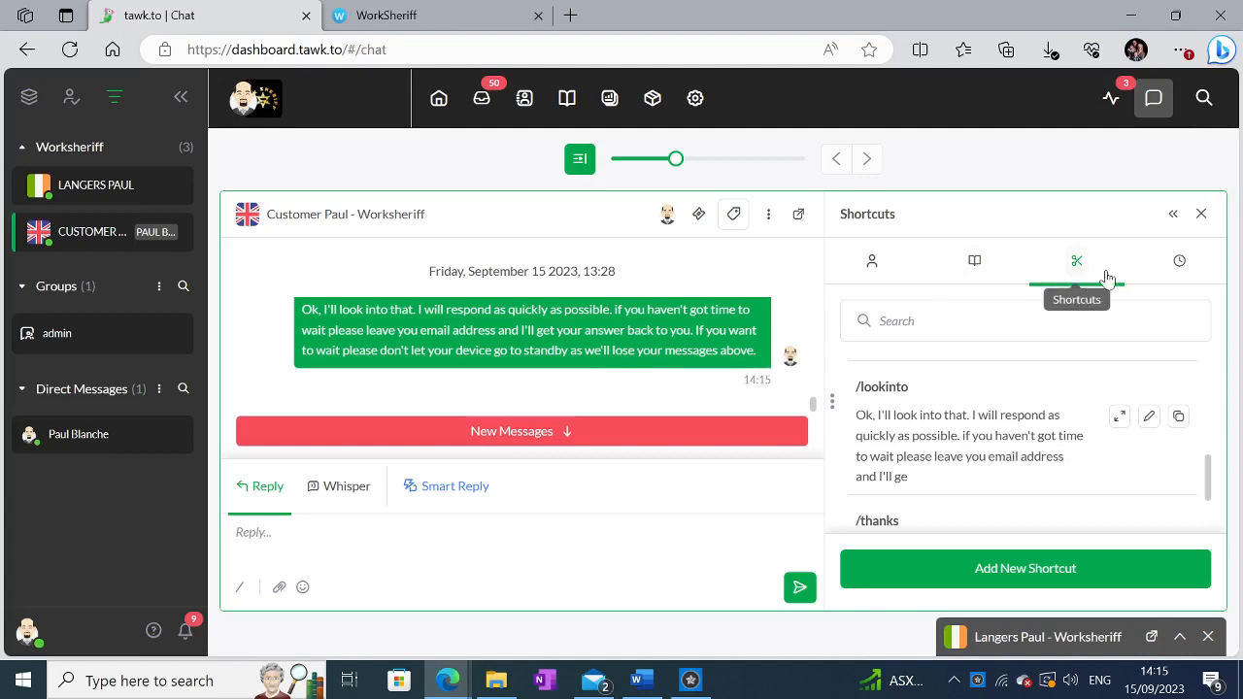
- Search the Worksheriff Help Center knowledge base for "window" beside the customer's chat
{"action": "left_click", "coordinate": [975, 264]}
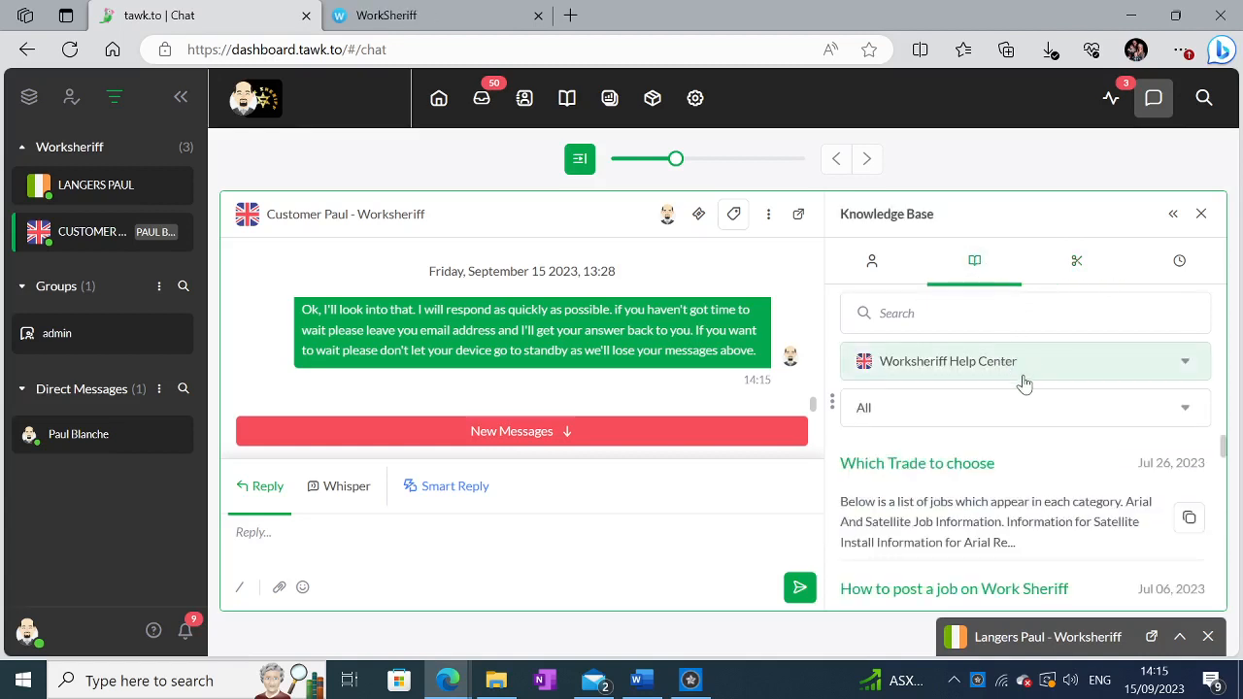
{"action": "left_click", "coordinate": [933, 313]}
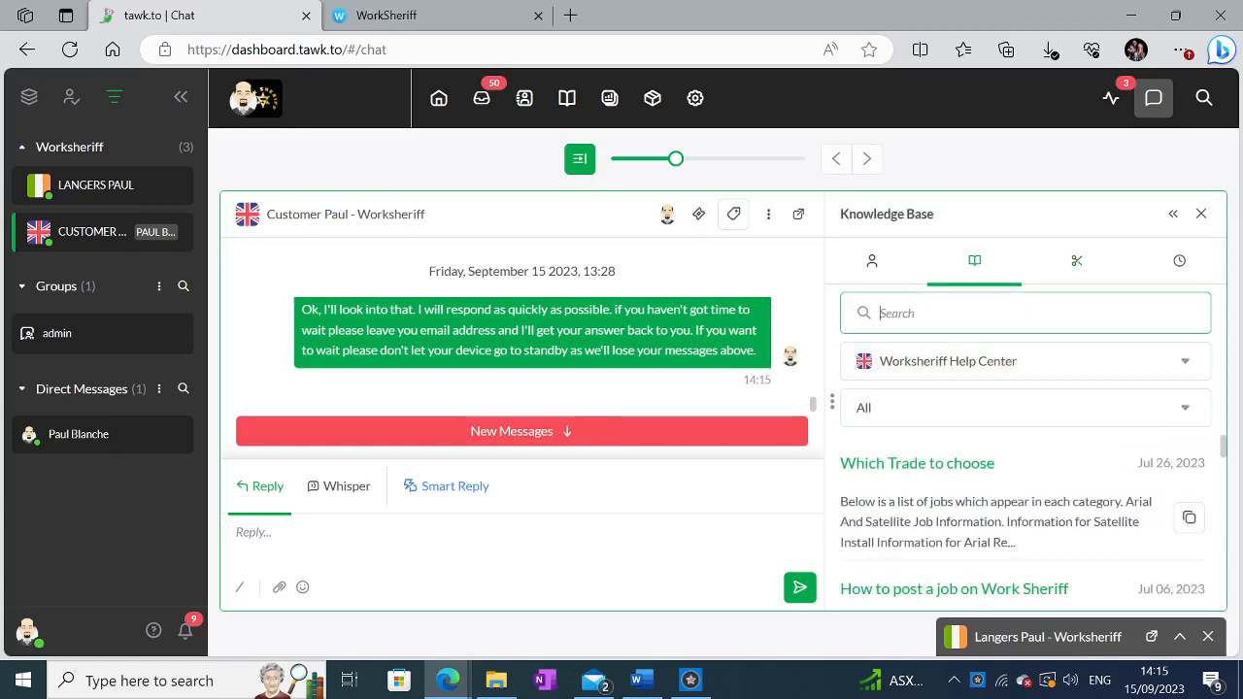
{"action": "type", "text": "win"}
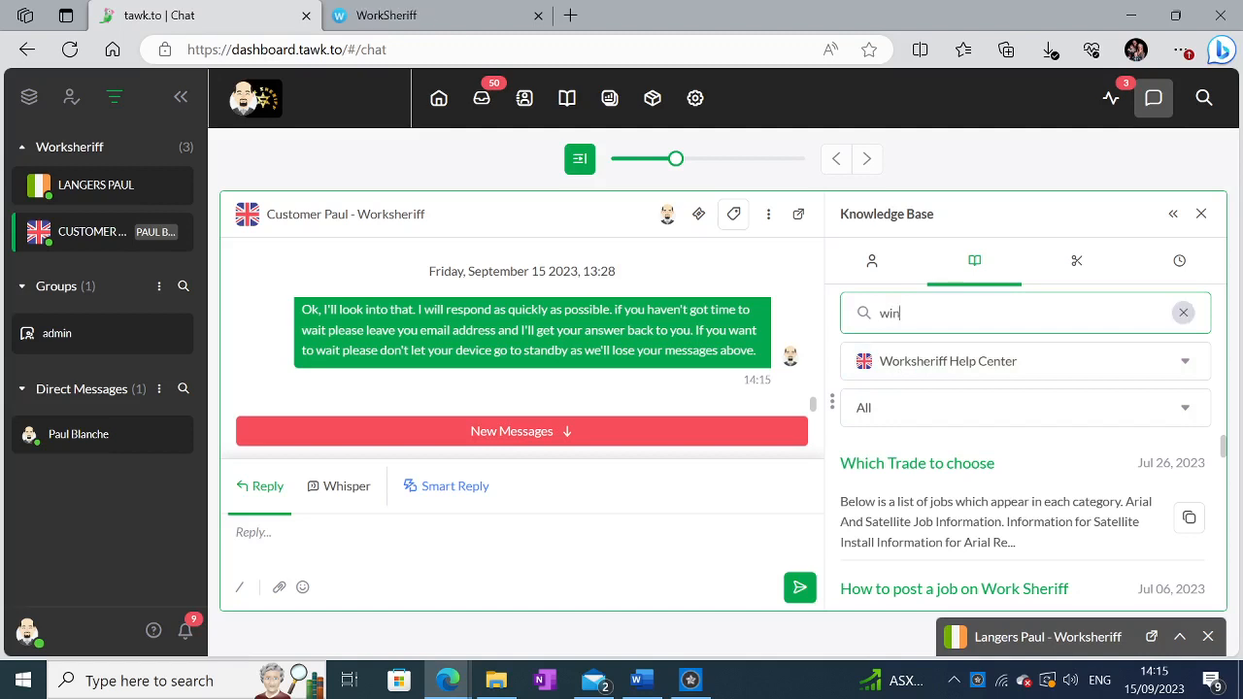
{"action": "type", "text": "dow"}
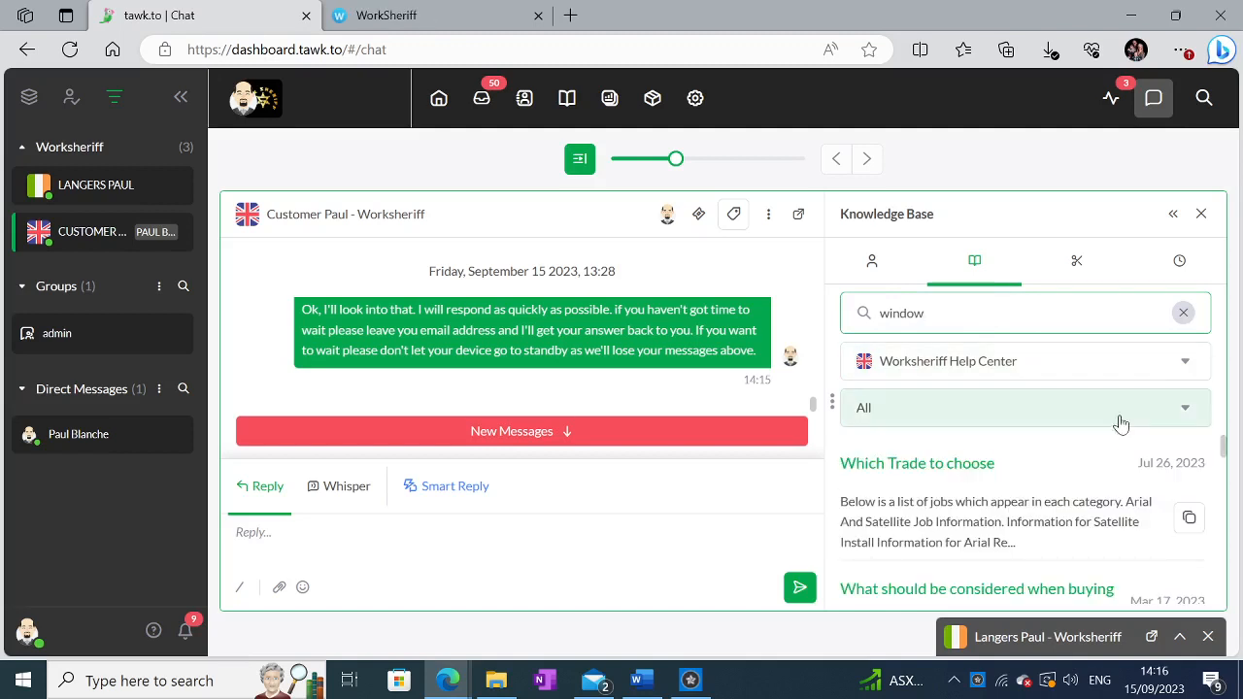
- Send the customer the link to the article "What should be considered when buying new windows?" from the search results
{"action": "scroll", "coordinate": [994, 486], "scroll_direction": "down", "scroll_amount": 1}
{"action": "scroll", "coordinate": [994, 486], "scroll_direction": "down", "scroll_amount": 1}
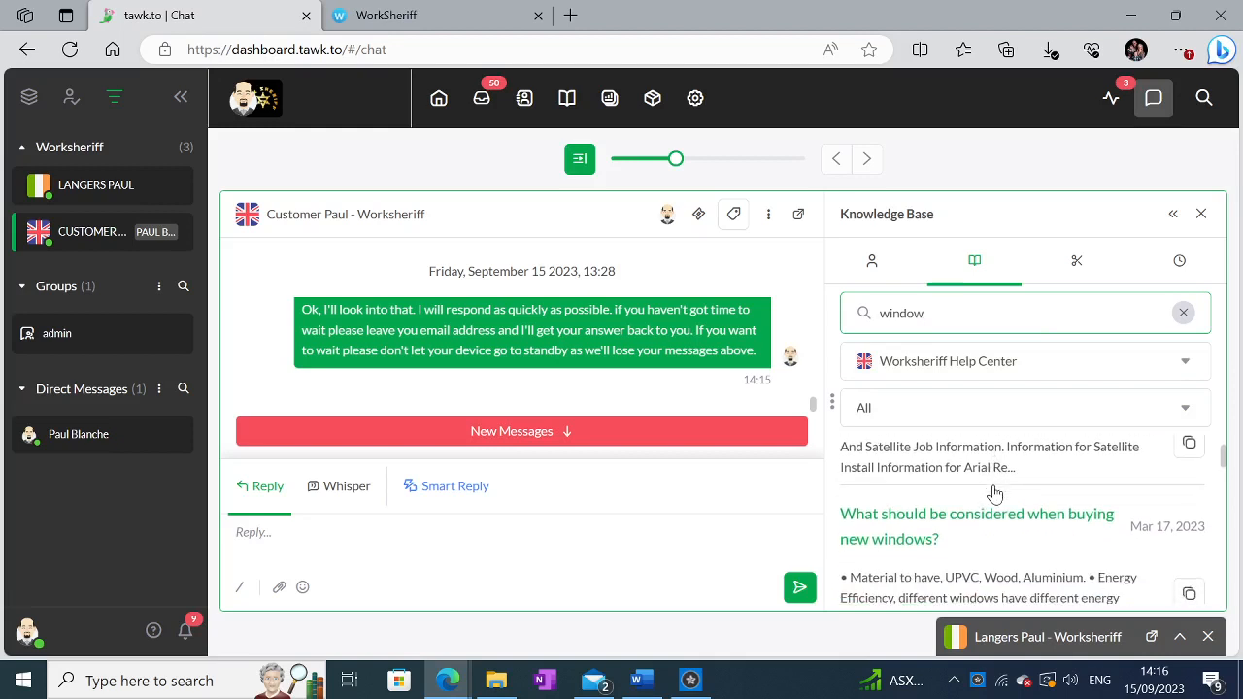
{"action": "scroll", "coordinate": [994, 493], "scroll_direction": "down", "scroll_amount": 1}
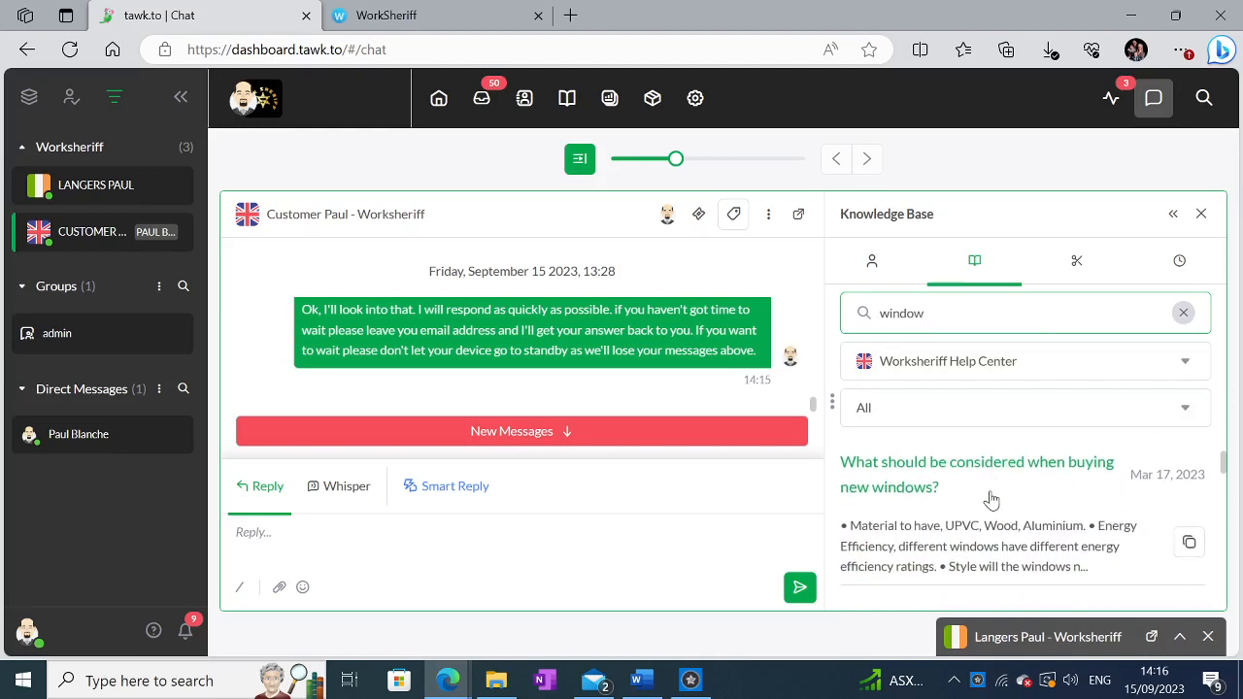
{"action": "scroll", "coordinate": [1015, 517], "scroll_direction": "down", "scroll_amount": 1}
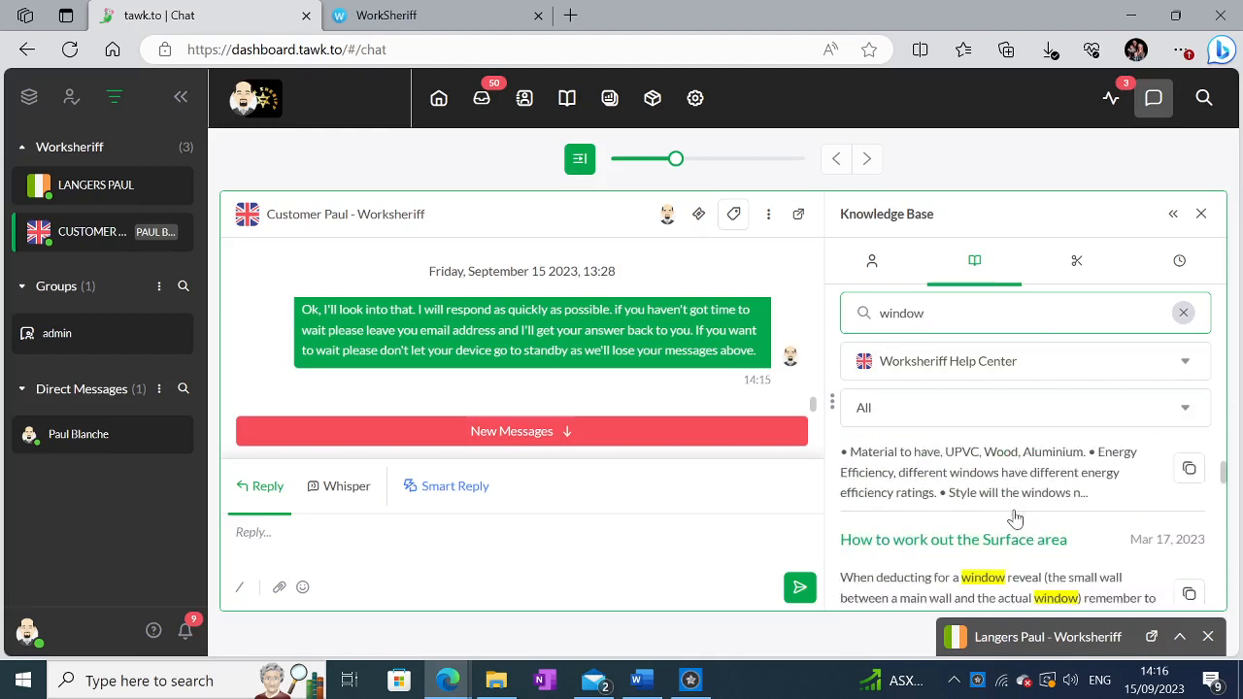
{"action": "scroll", "coordinate": [1015, 518], "scroll_direction": "down", "scroll_amount": 1}
{"action": "scroll", "coordinate": [1013, 525], "scroll_direction": "up", "scroll_amount": 2}
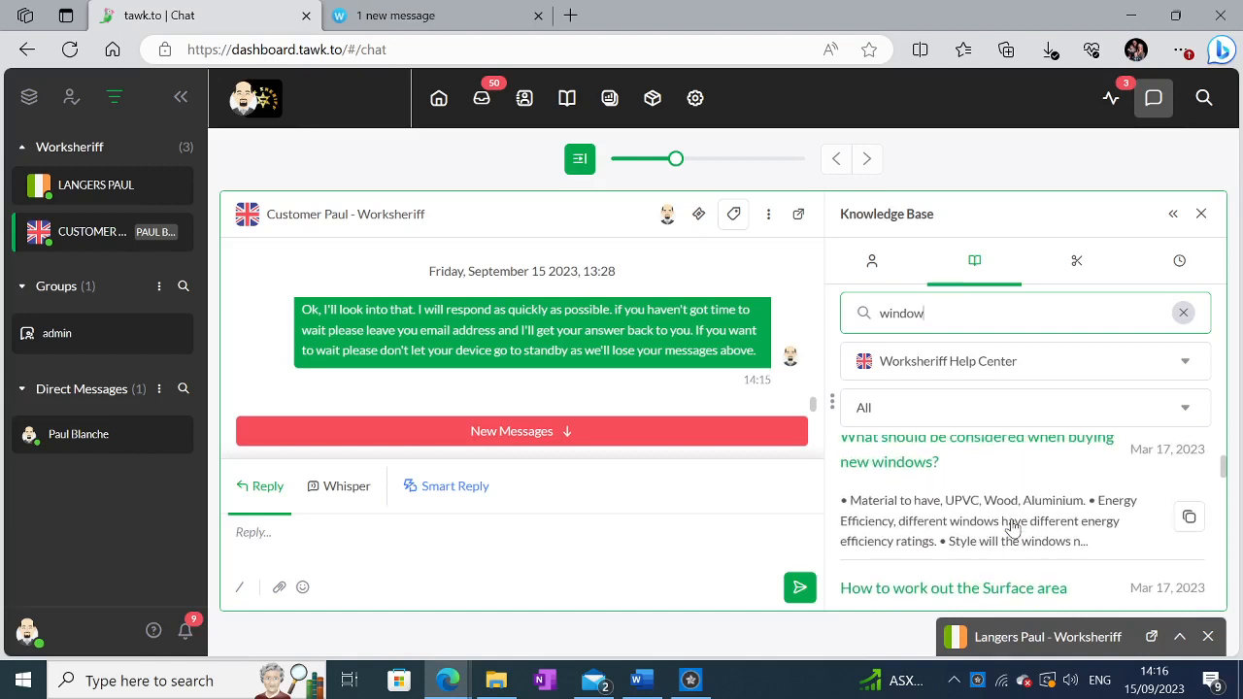
{"action": "scroll", "coordinate": [1013, 525], "scroll_direction": "up", "scroll_amount": 1}
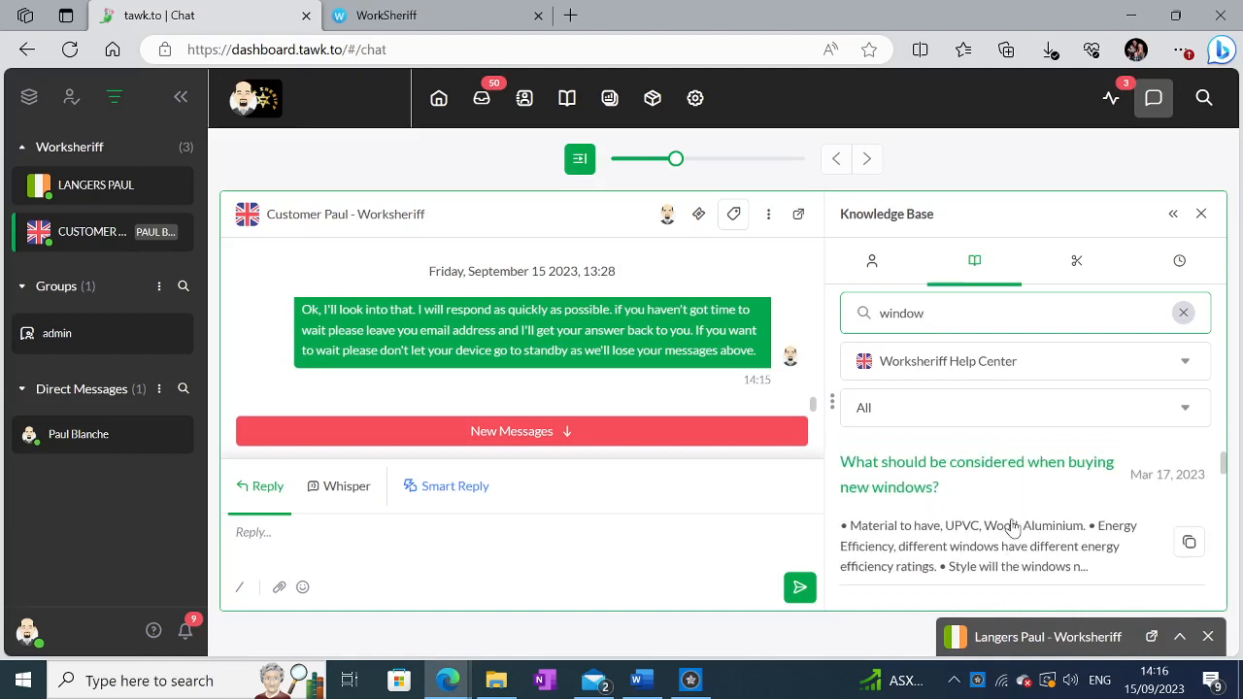
{"action": "left_click", "coordinate": [1191, 543]}
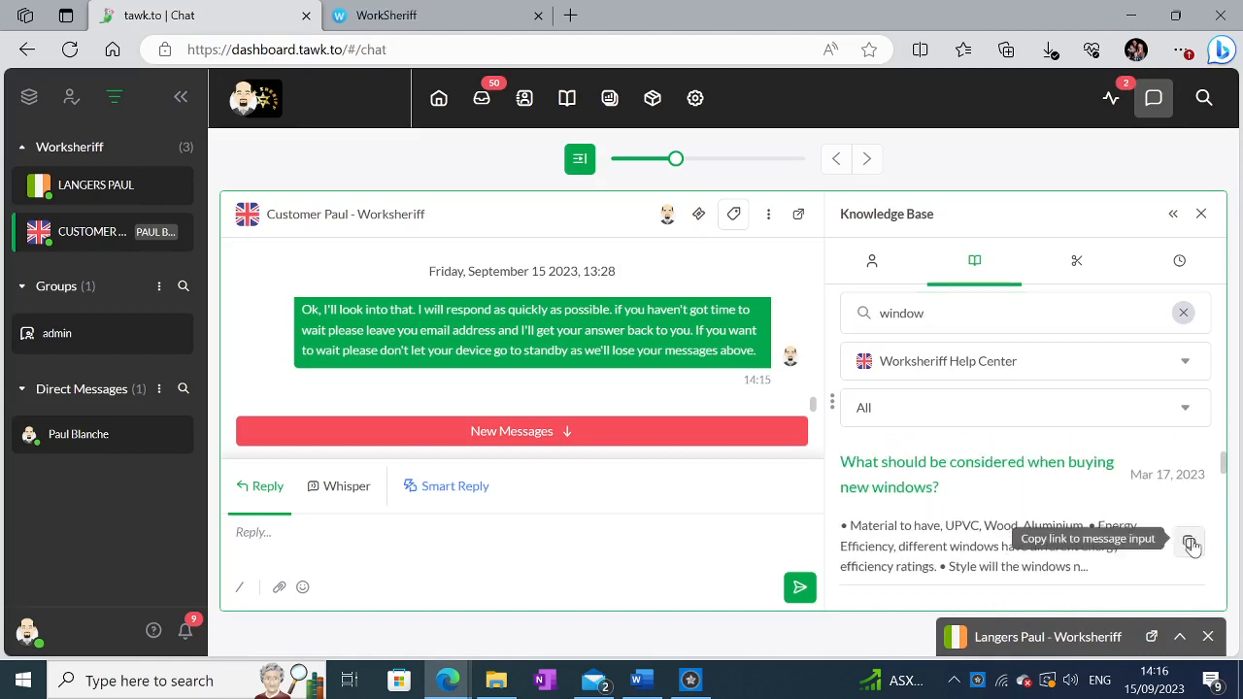
{"action": "left_click", "coordinate": [801, 590]}
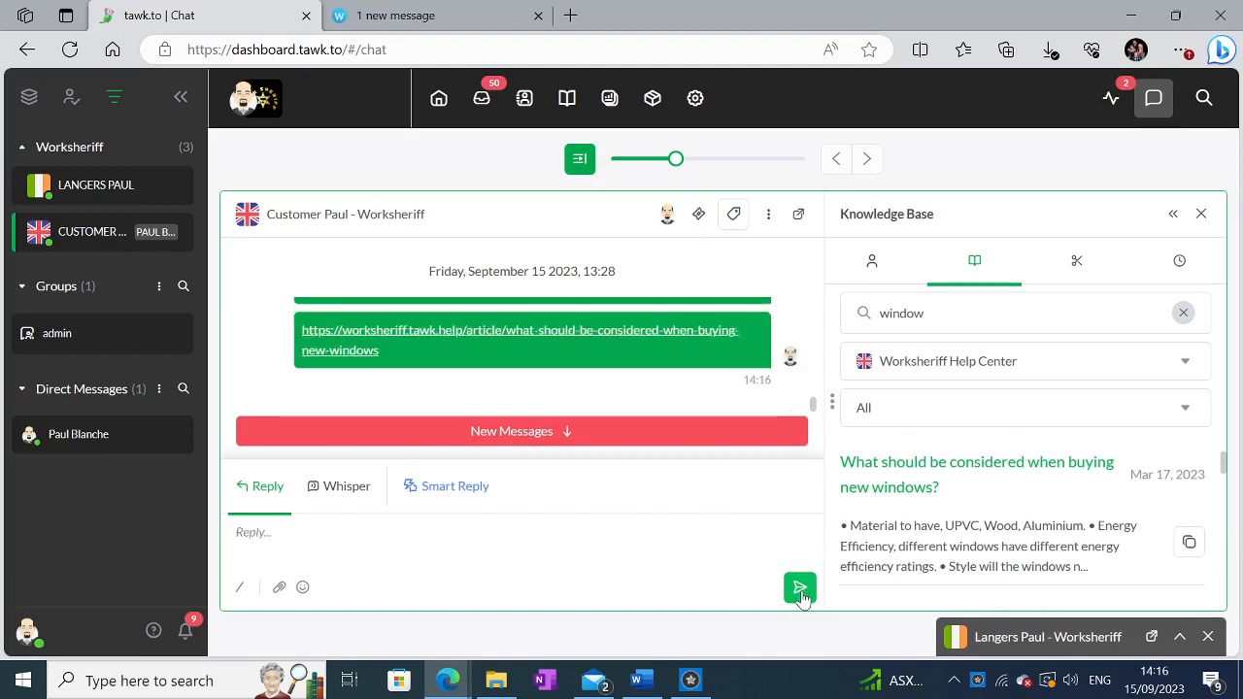
- Switch to the WorkSheriff website, open the article link in the visitor's chat, review the window-buying article and close it
{"action": "scroll", "coordinate": [1069, 544], "scroll_direction": "down", "scroll_amount": 1}
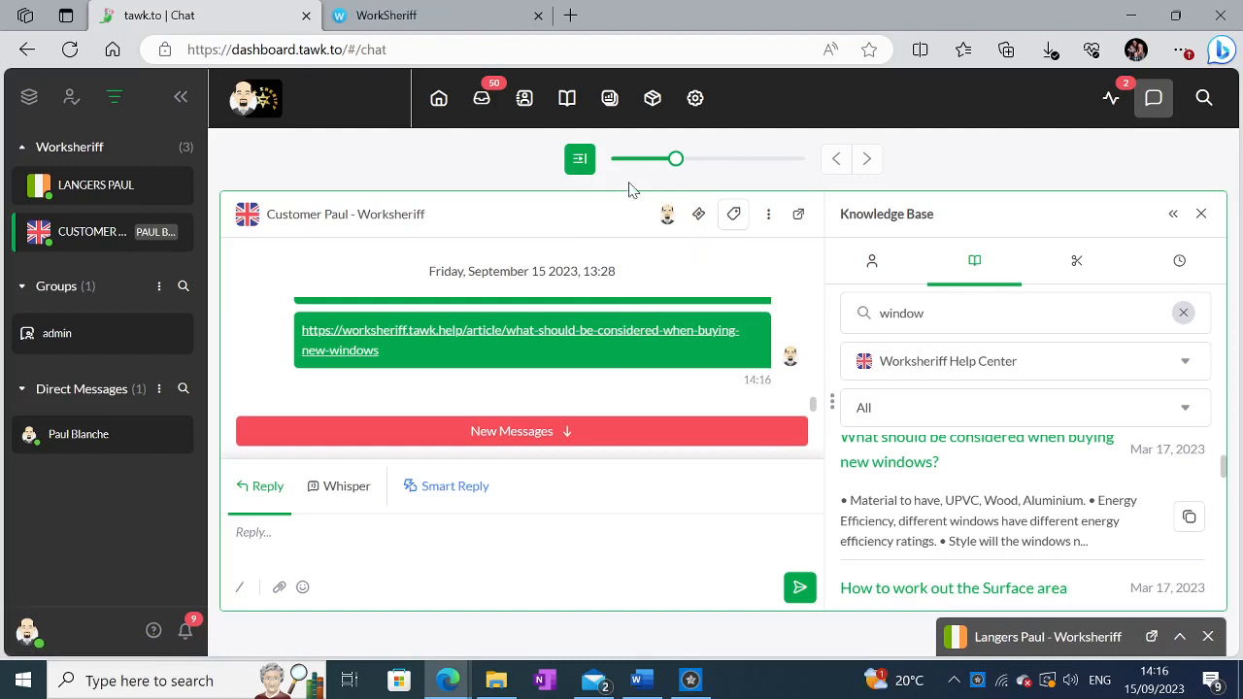
{"action": "left_click", "coordinate": [471, 20]}
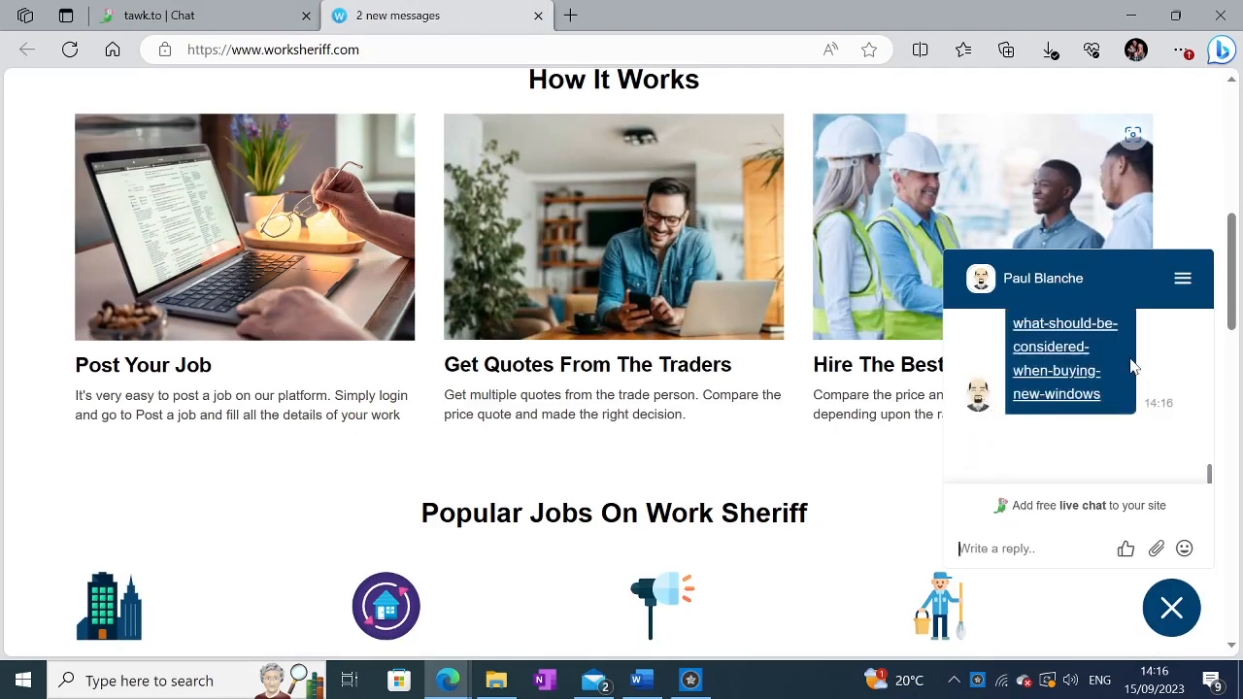
{"action": "left_click", "coordinate": [1038, 377]}
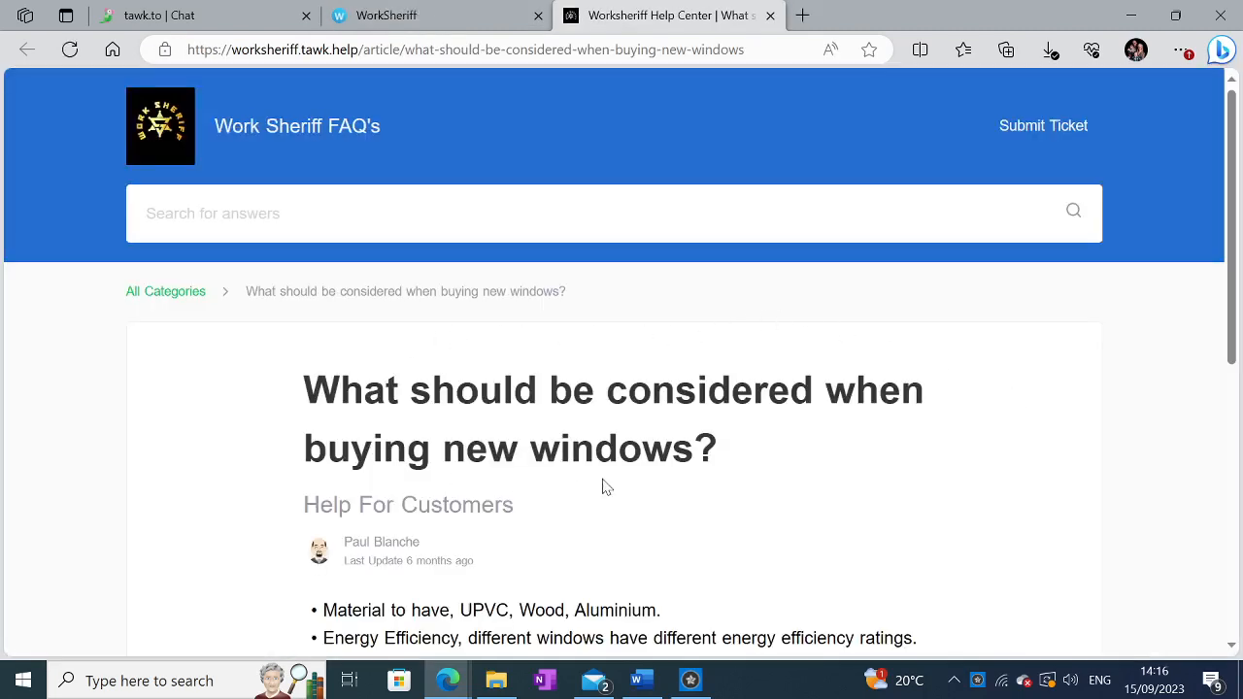
{"action": "scroll", "coordinate": [836, 418], "scroll_direction": "down", "scroll_amount": 5}
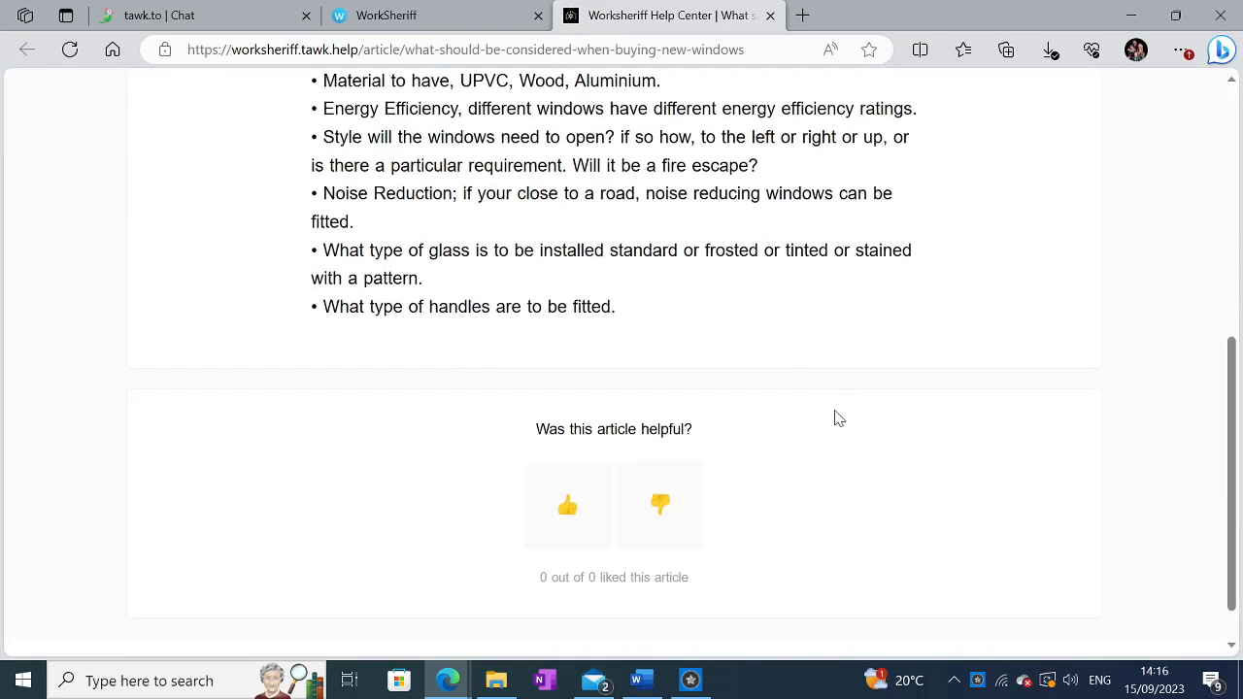
{"action": "scroll", "coordinate": [835, 418], "scroll_direction": "up", "scroll_amount": 5}
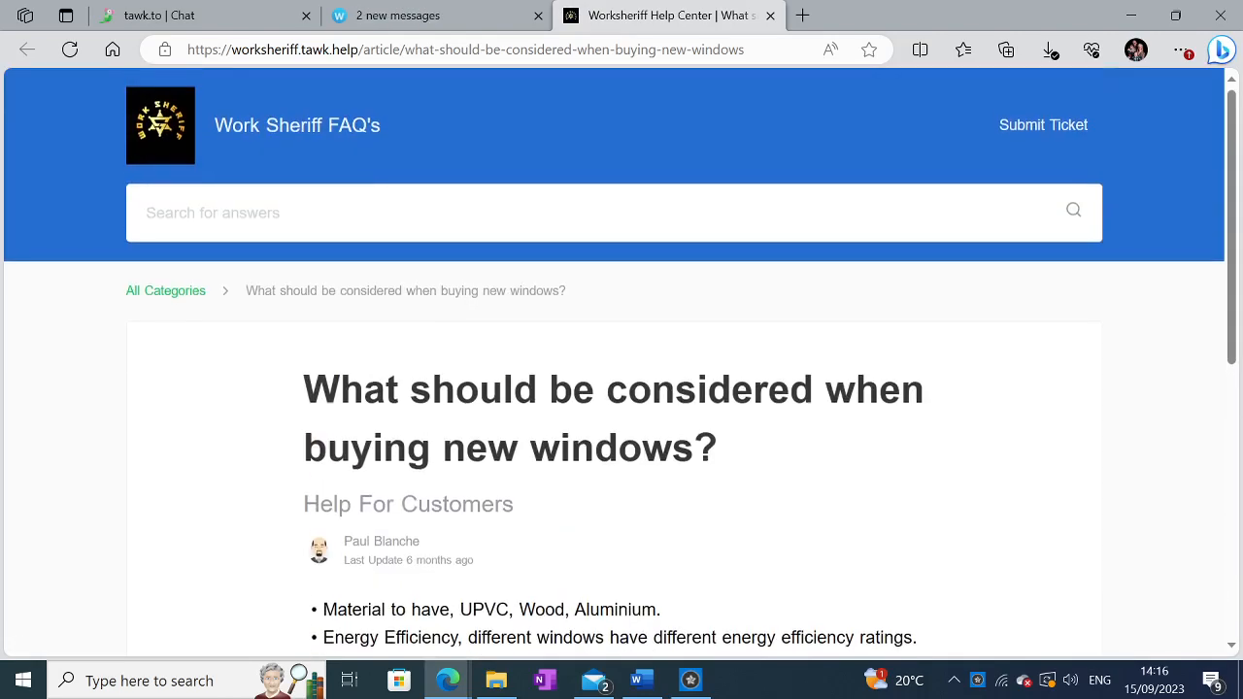
{"action": "left_click", "coordinate": [772, 15]}
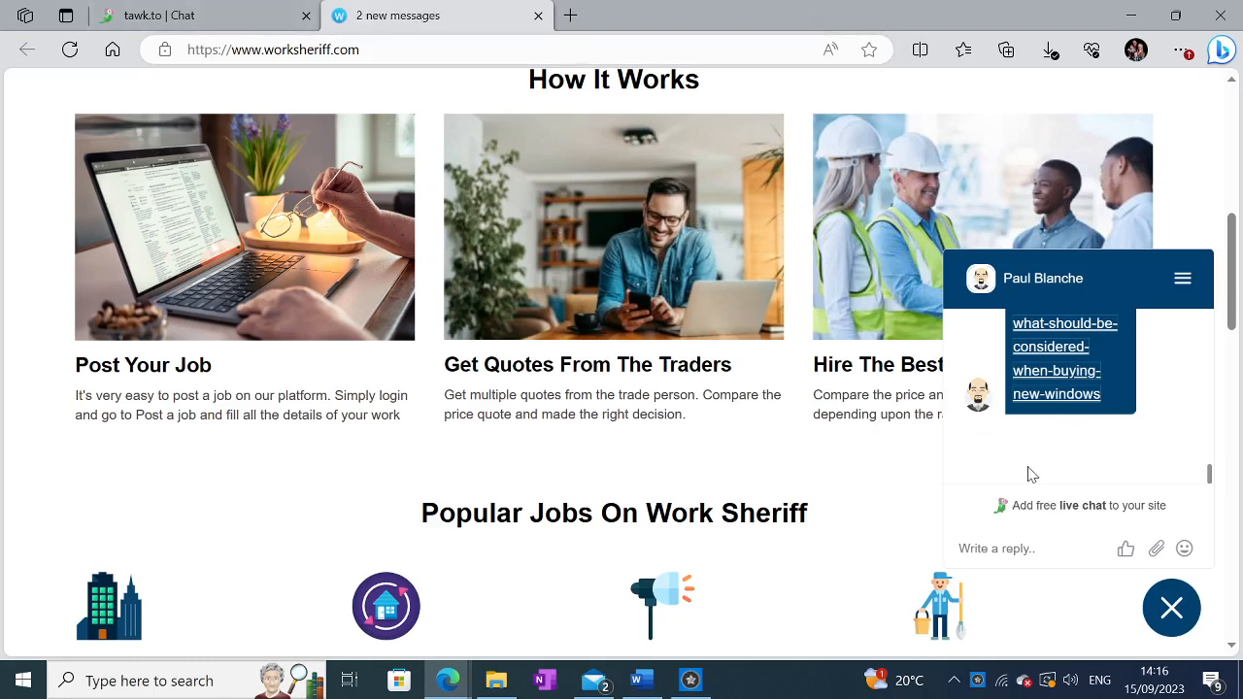
- Send "That's great thanks" in the website's live chat as the visitor
{"action": "left_click", "coordinate": [1000, 549]}
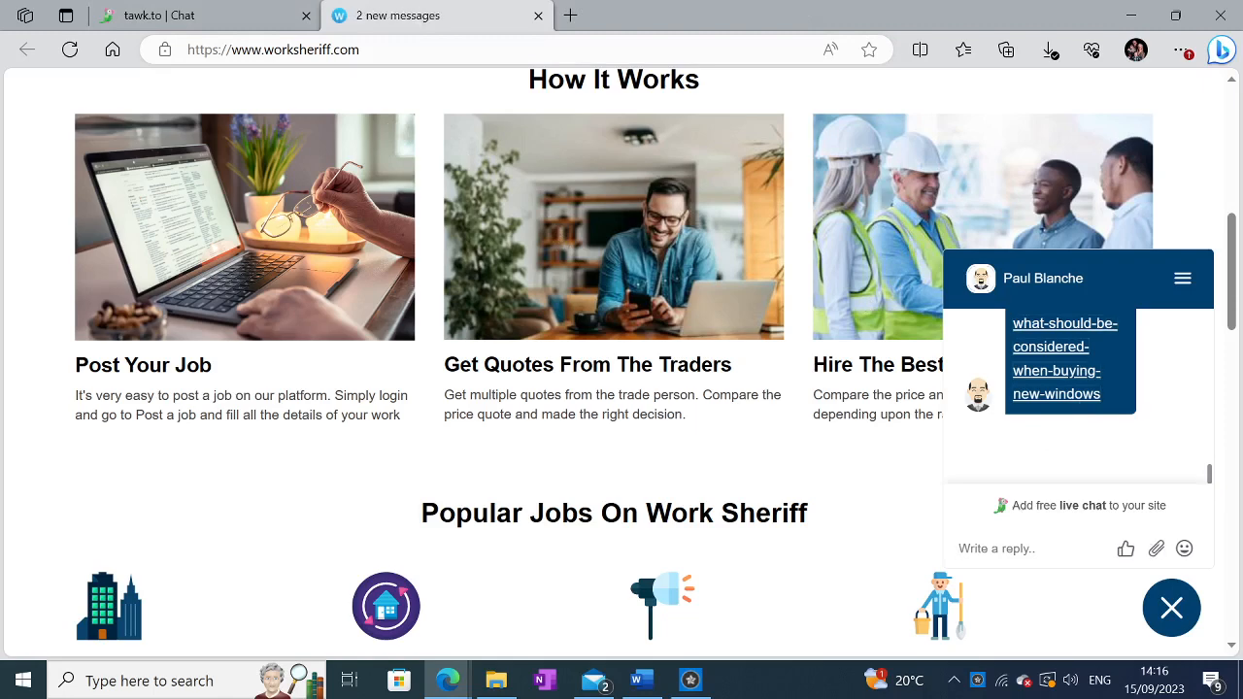
{"action": "type", "text": "That"}
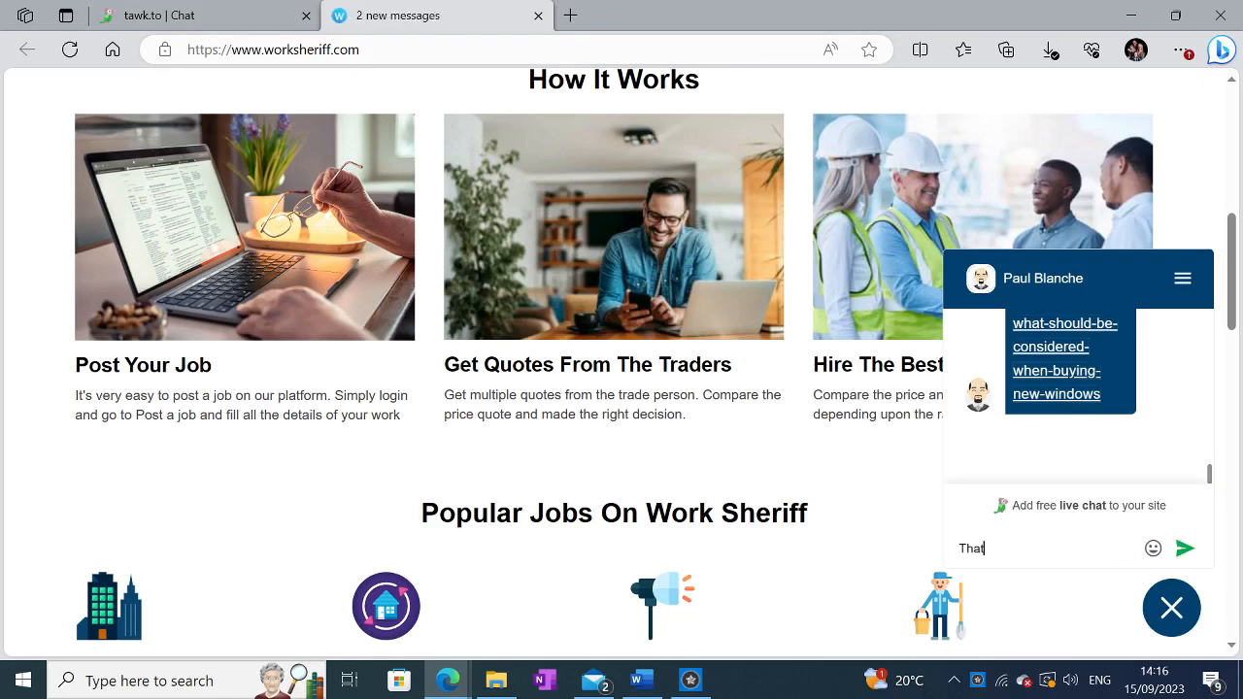
{"action": "type", "text": "'s grea"}
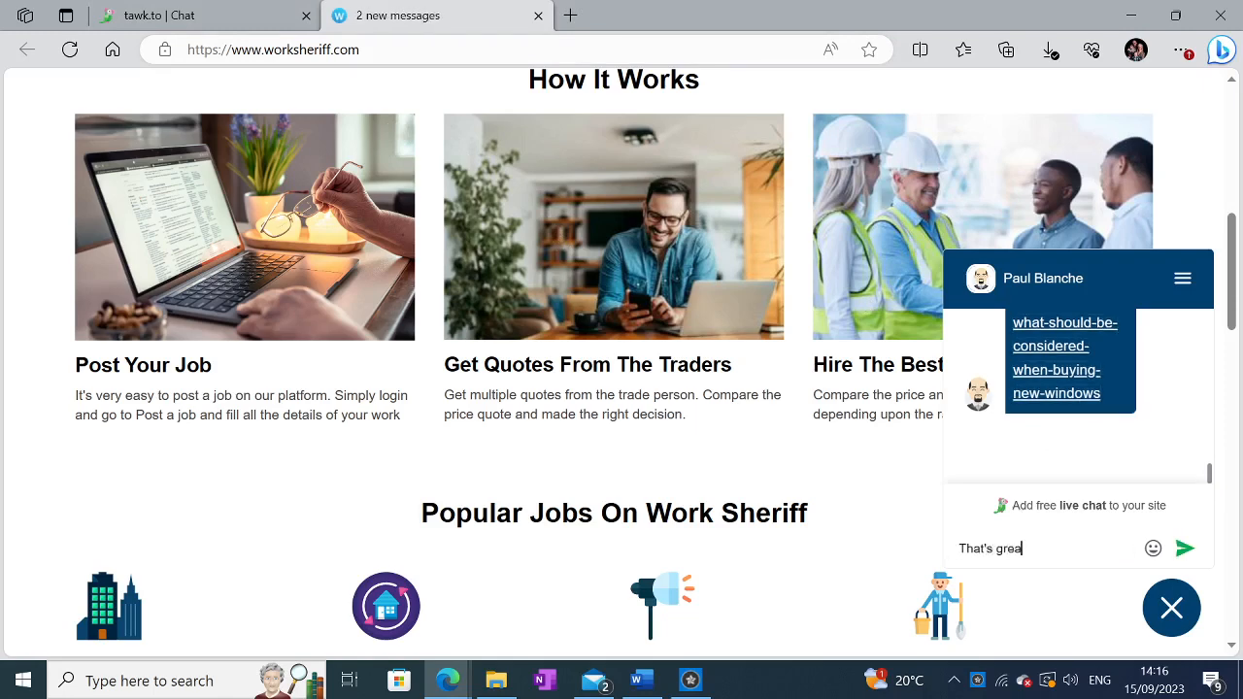
{"action": "type", "text": "t thanks"}
{"action": "left_click", "coordinate": [1184, 549]}
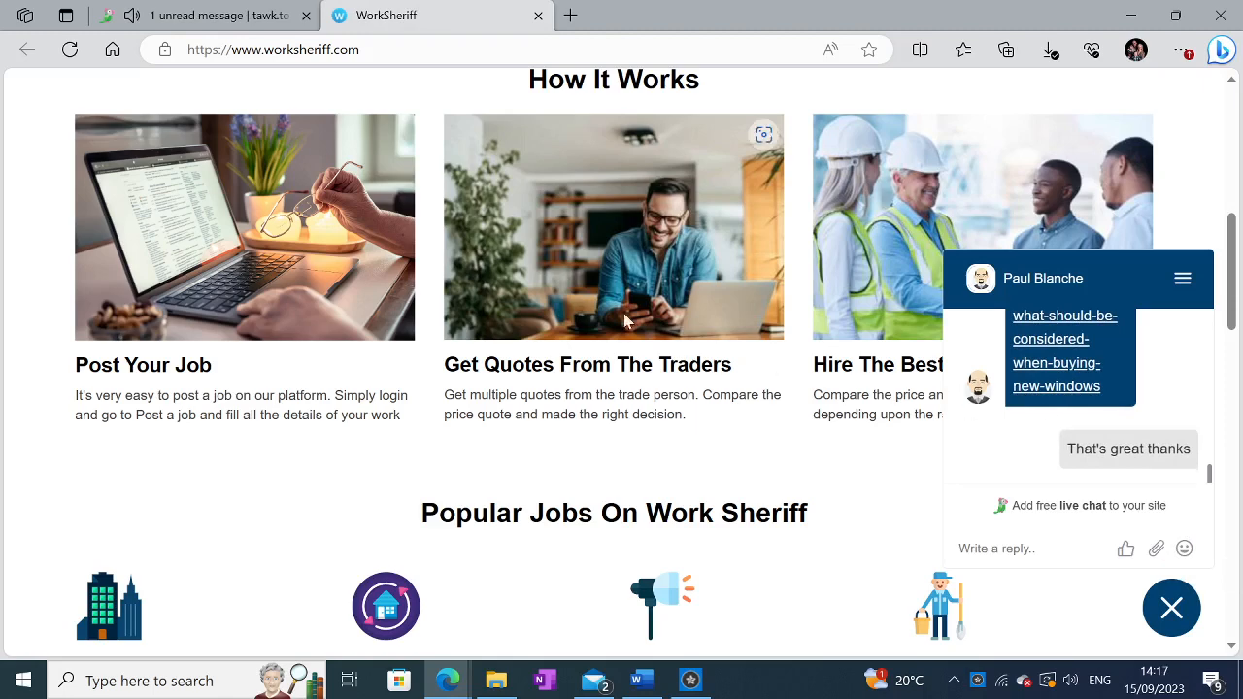
- Return to the tawk.to dashboard, check the Irish visitor's minimised chat and reopen that visitor from the active visitors in Monitoring
{"action": "left_click", "coordinate": [207, 17]}
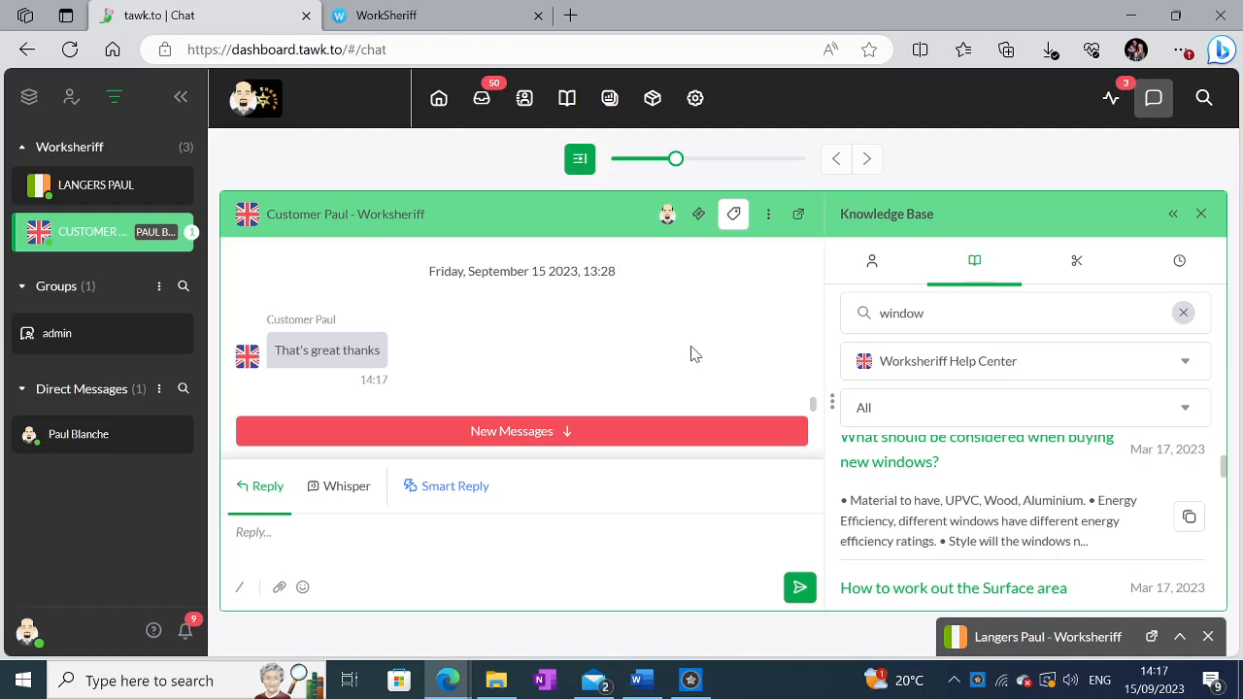
{"action": "left_click", "coordinate": [86, 186]}
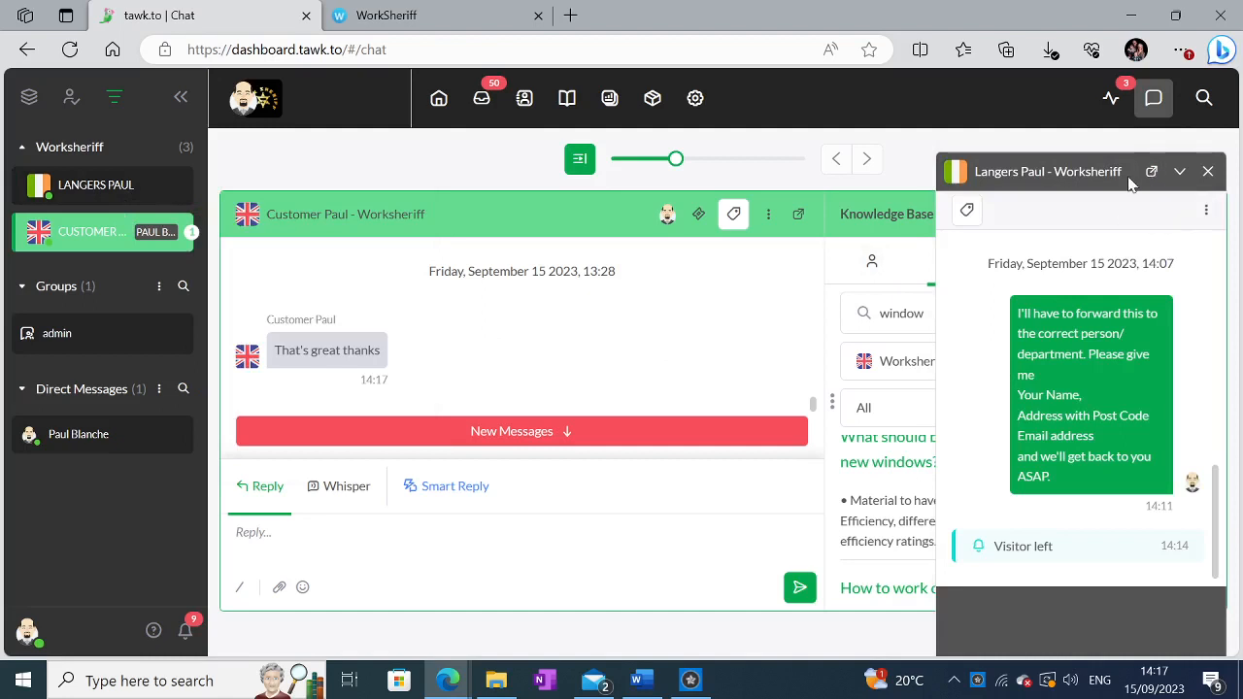
{"action": "left_click", "coordinate": [1152, 171]}
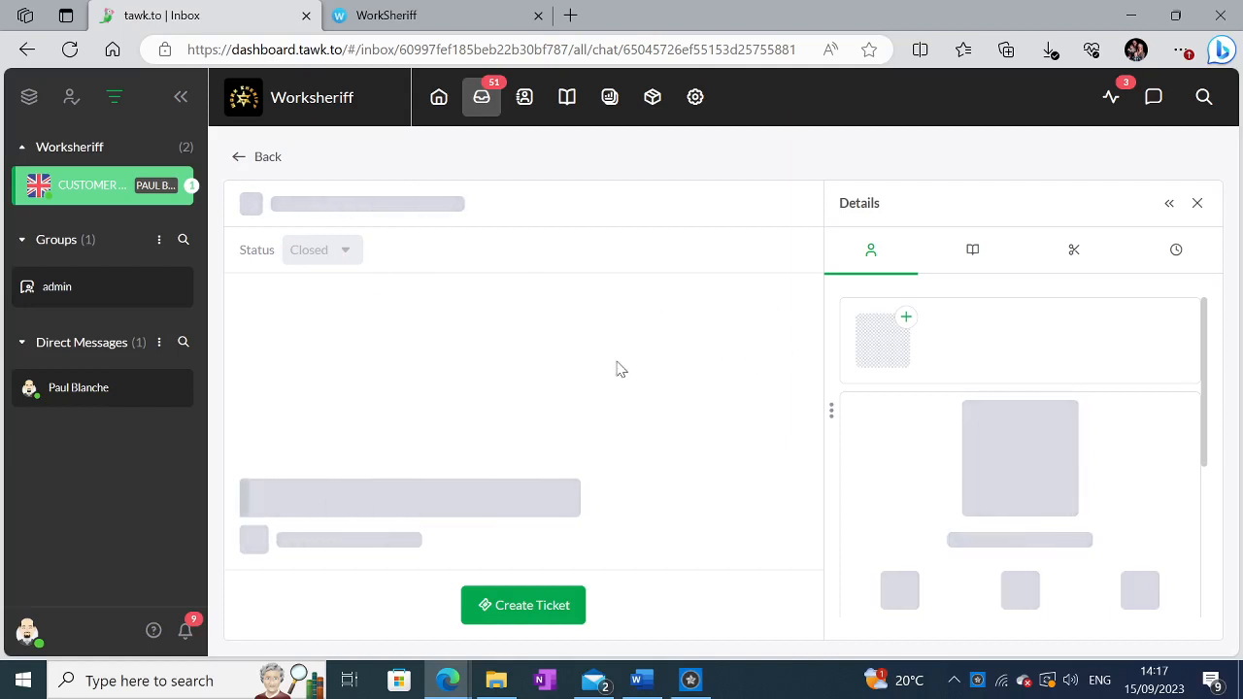
{"action": "left_click", "coordinate": [1116, 95]}
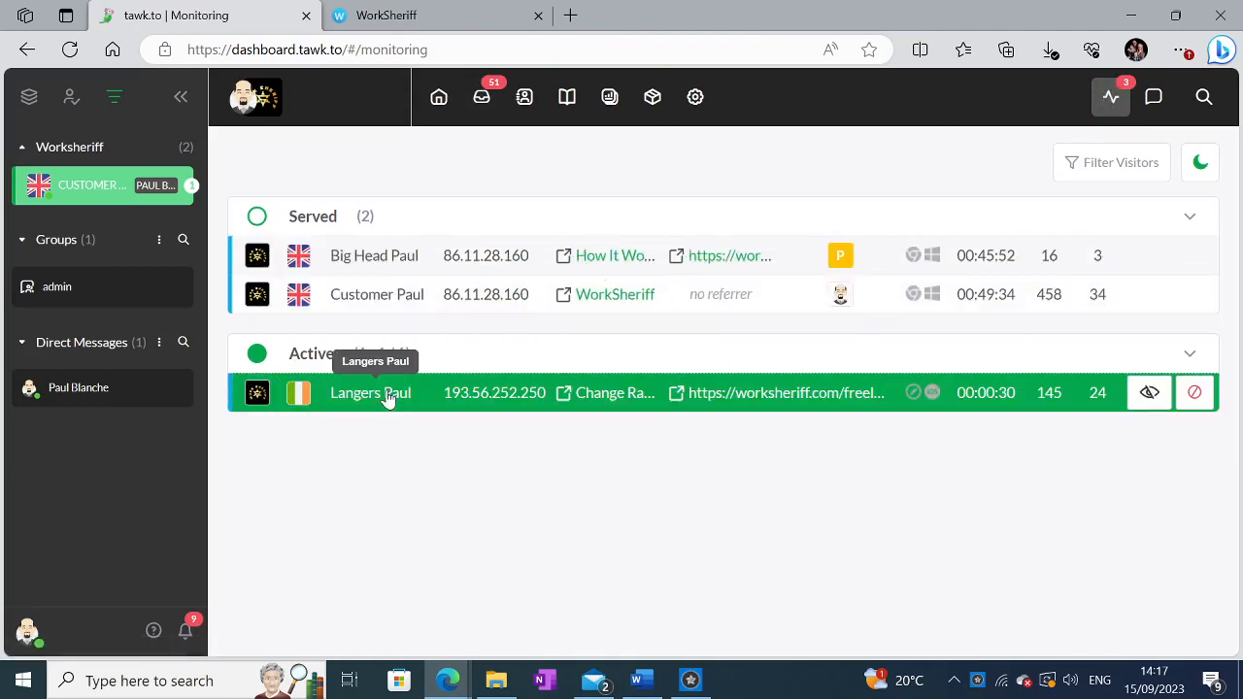
{"action": "left_click", "coordinate": [387, 398]}
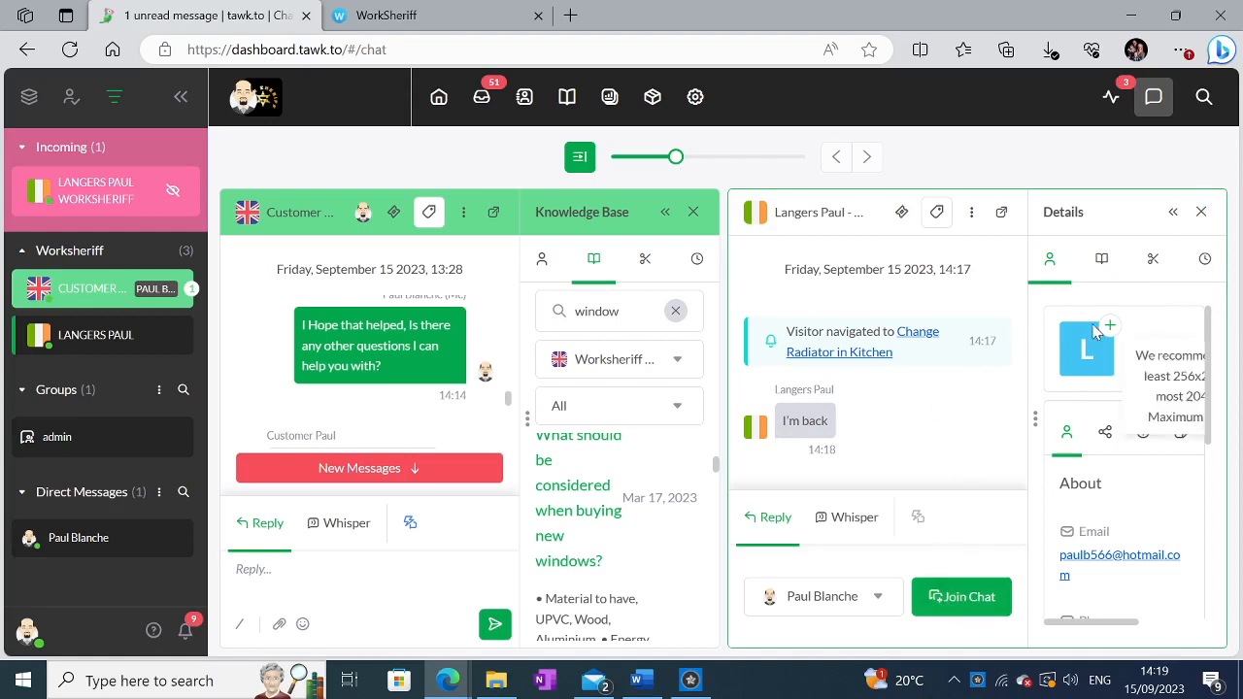
- Close the Irish visitor's chat, then pop out the window customer's chat and minimise it
{"action": "left_click", "coordinate": [1203, 216]}
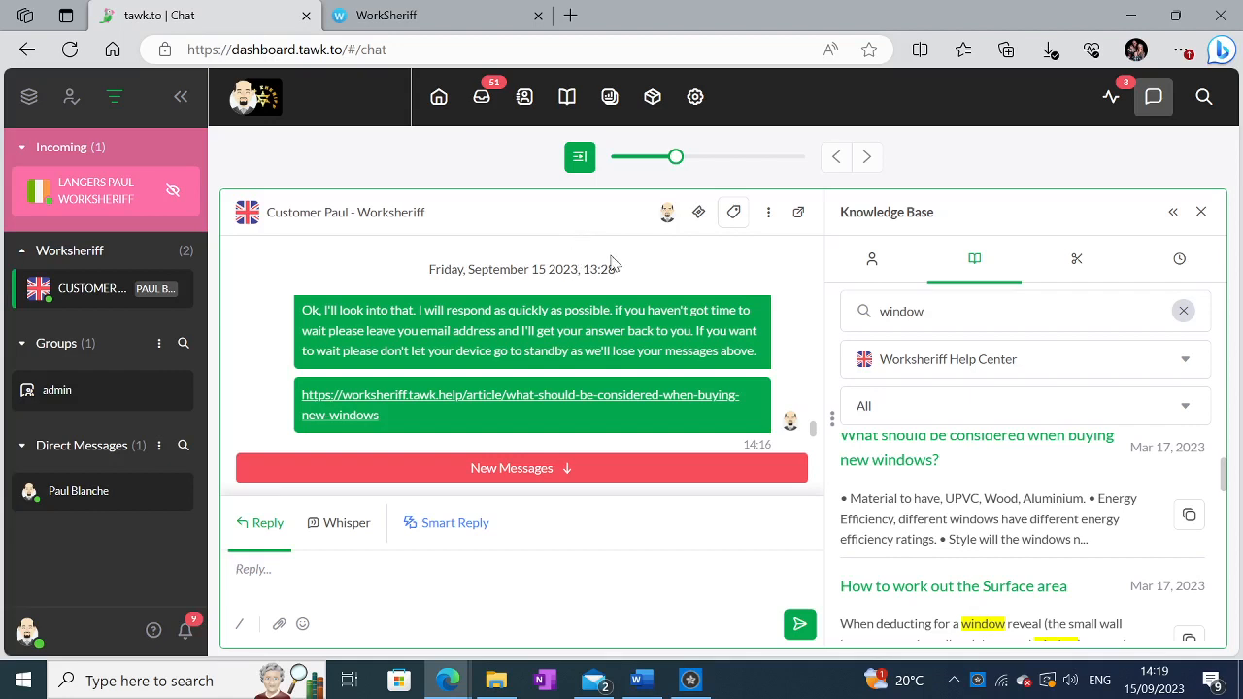
{"action": "left_click", "coordinate": [801, 214]}
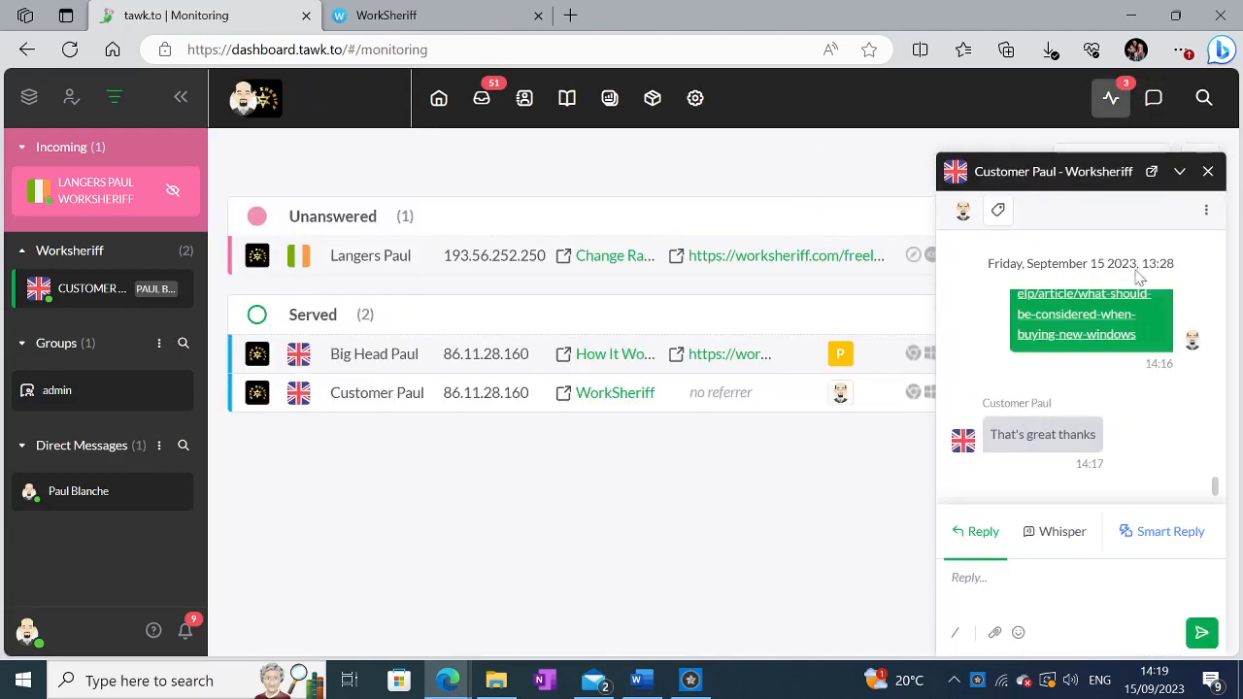
{"action": "left_click", "coordinate": [1180, 173]}
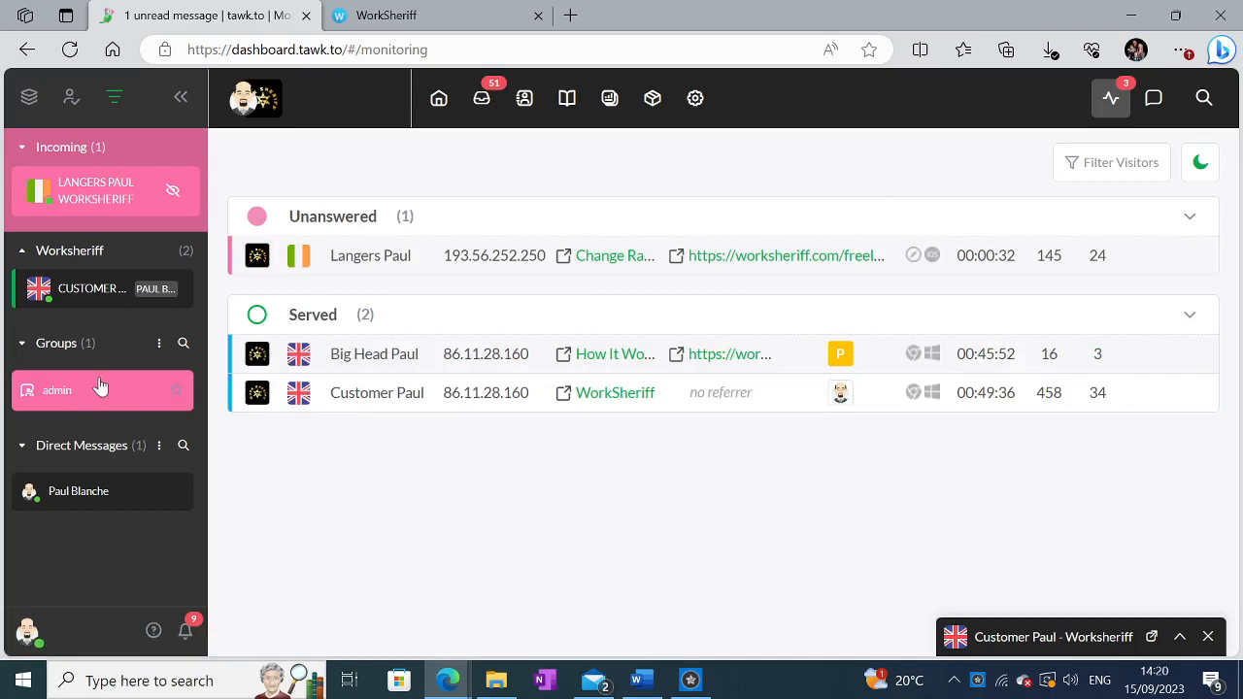
- Check the latest message in the admin group and open the chat of the served visitor assigned to the other agent
{"action": "left_click", "coordinate": [88, 390]}
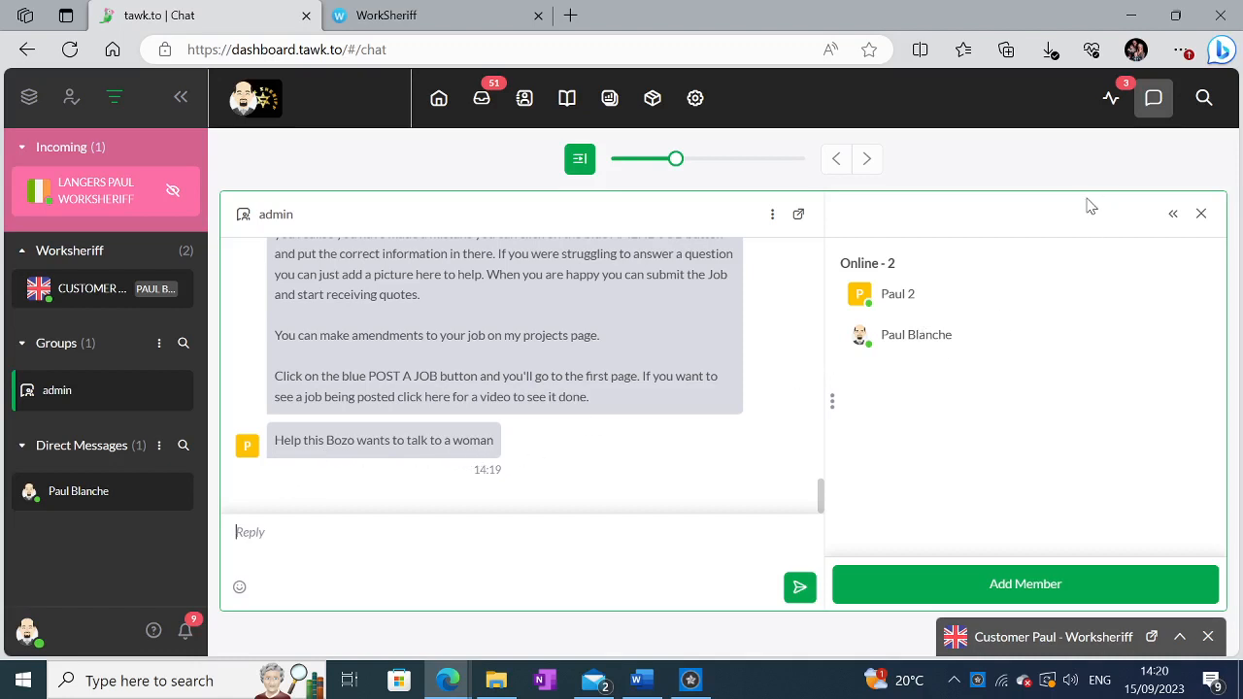
{"action": "left_click", "coordinate": [1111, 98]}
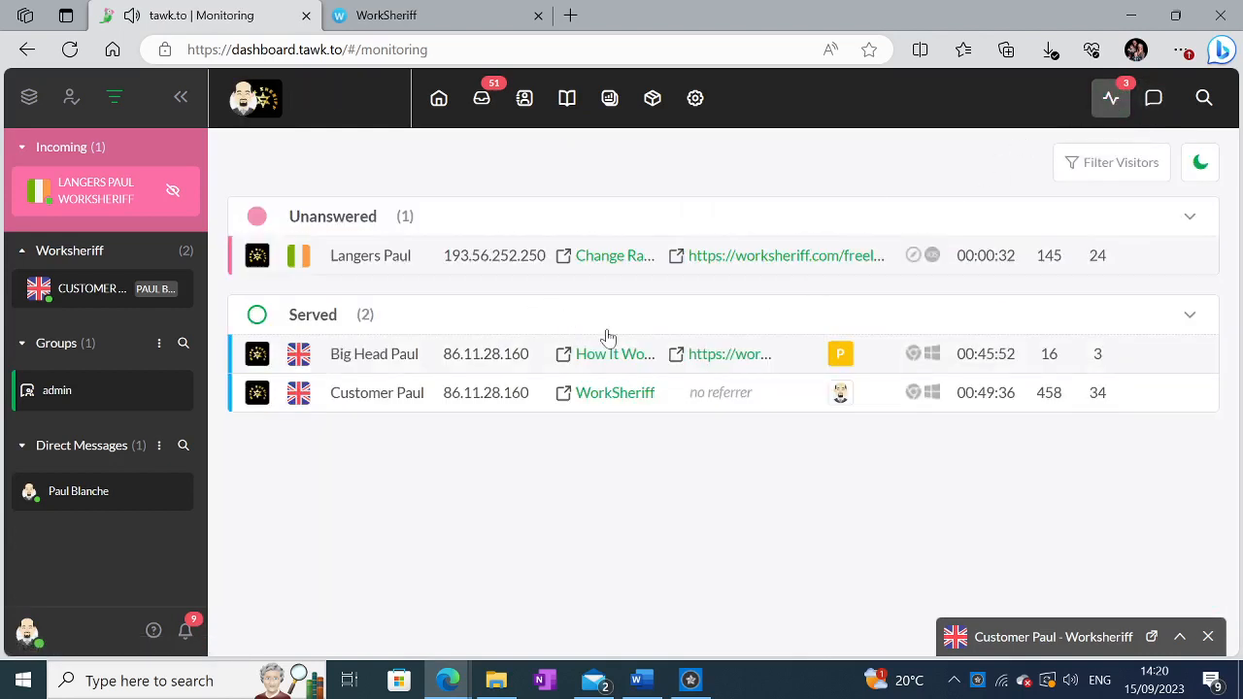
{"action": "left_click", "coordinate": [378, 360]}
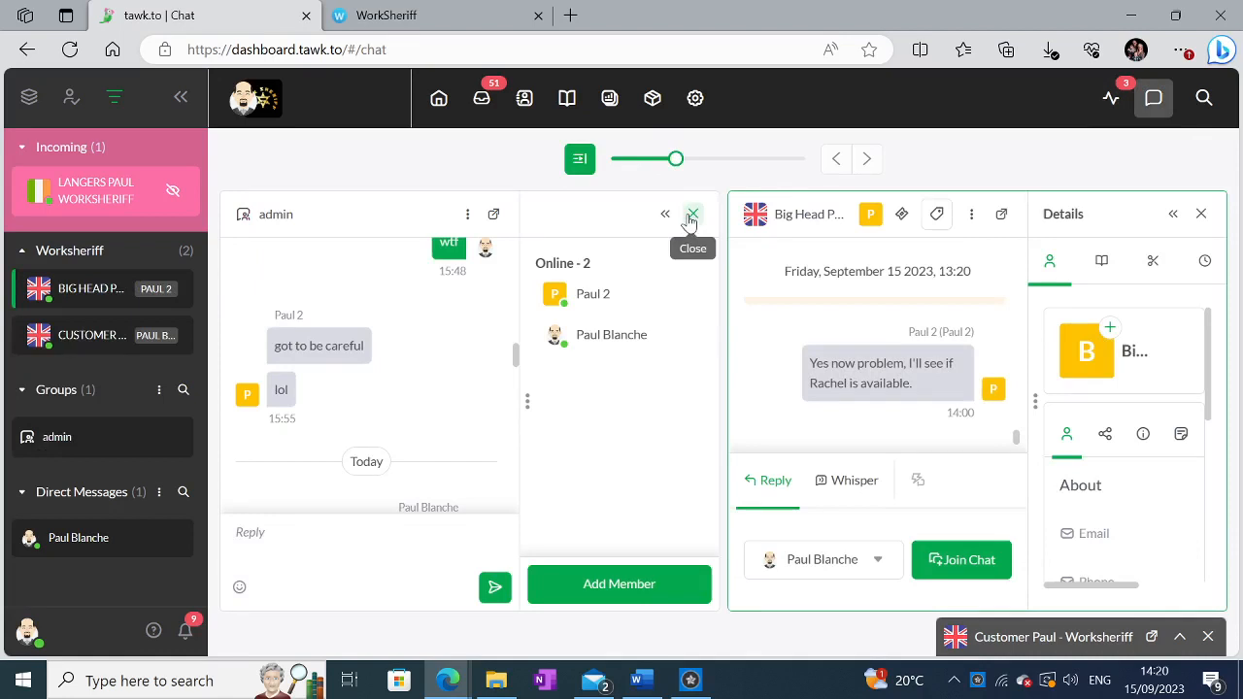
- Pop out and minimise the admin group chat, and read back through the visitor's conversation with the other agent
{"action": "left_click", "coordinate": [494, 215]}
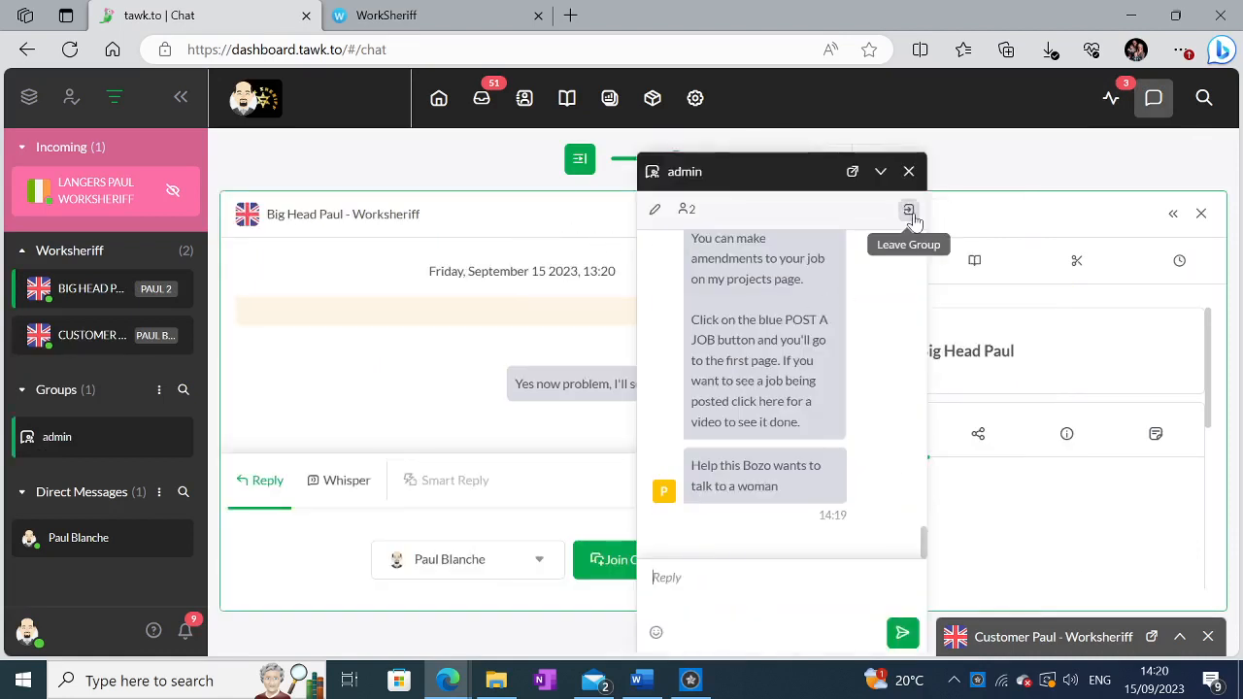
{"action": "left_click", "coordinate": [881, 171]}
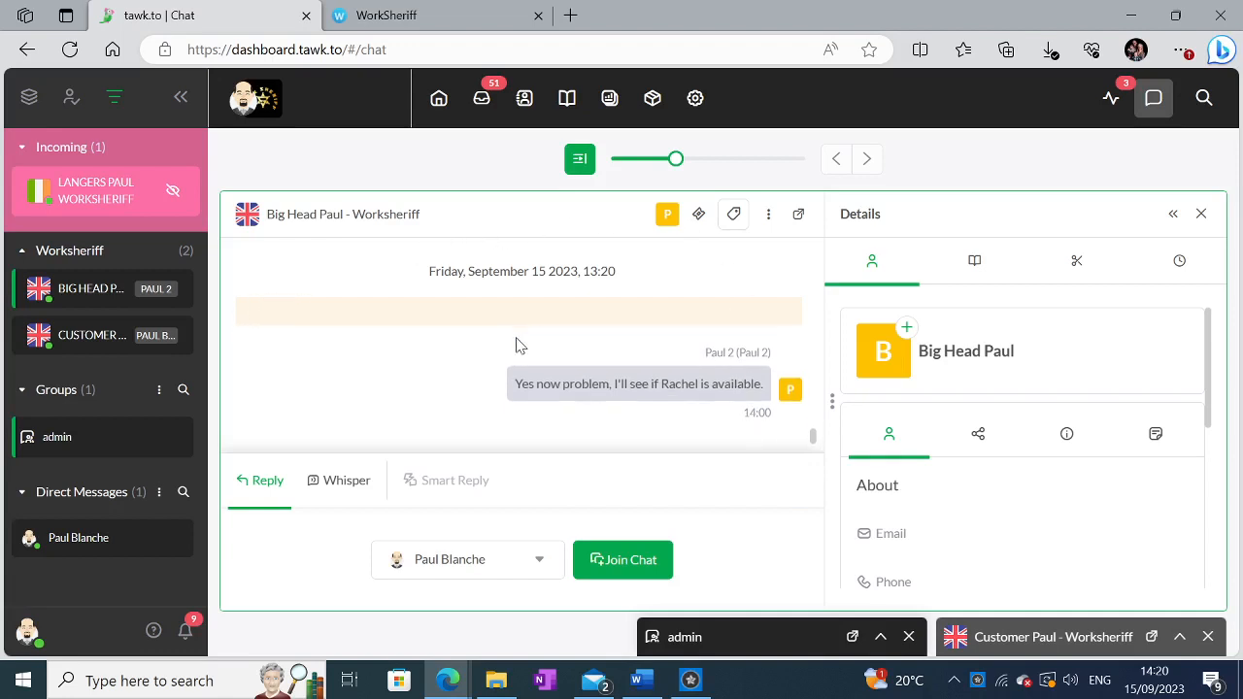
{"action": "scroll", "coordinate": [515, 347], "scroll_direction": "up", "scroll_amount": 5}
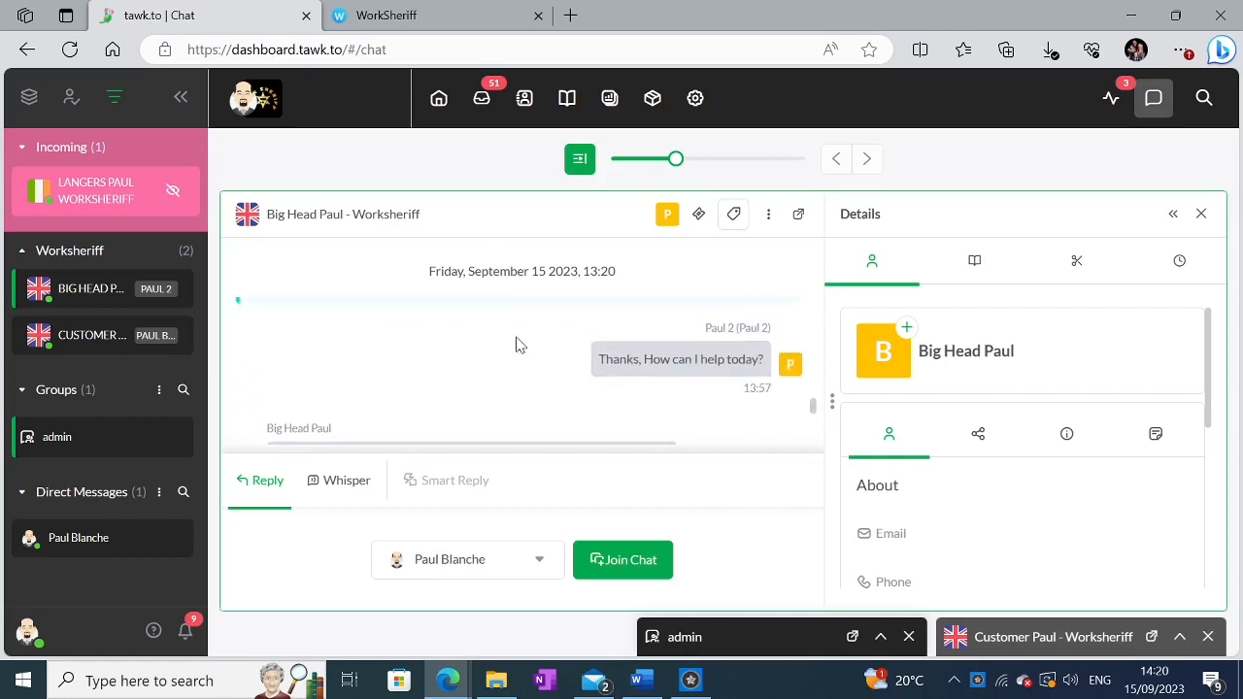
{"action": "scroll", "coordinate": [516, 347], "scroll_direction": "down", "scroll_amount": 3}
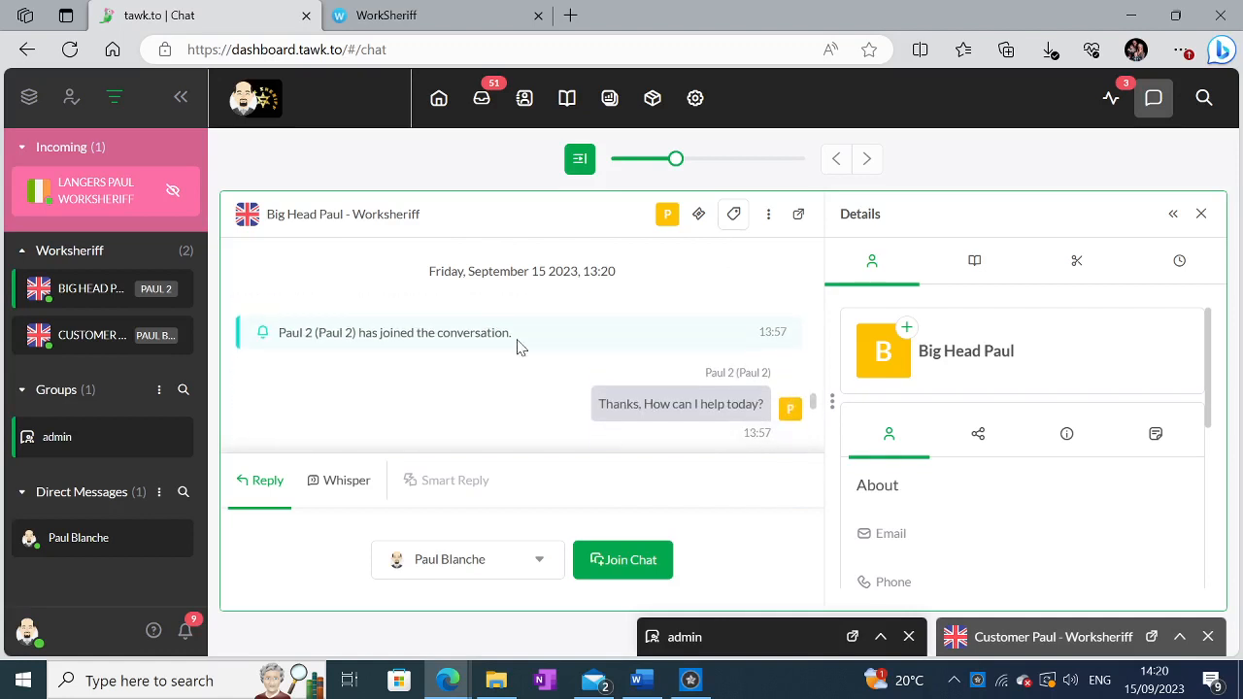
{"action": "scroll", "coordinate": [518, 347], "scroll_direction": "up", "scroll_amount": 1}
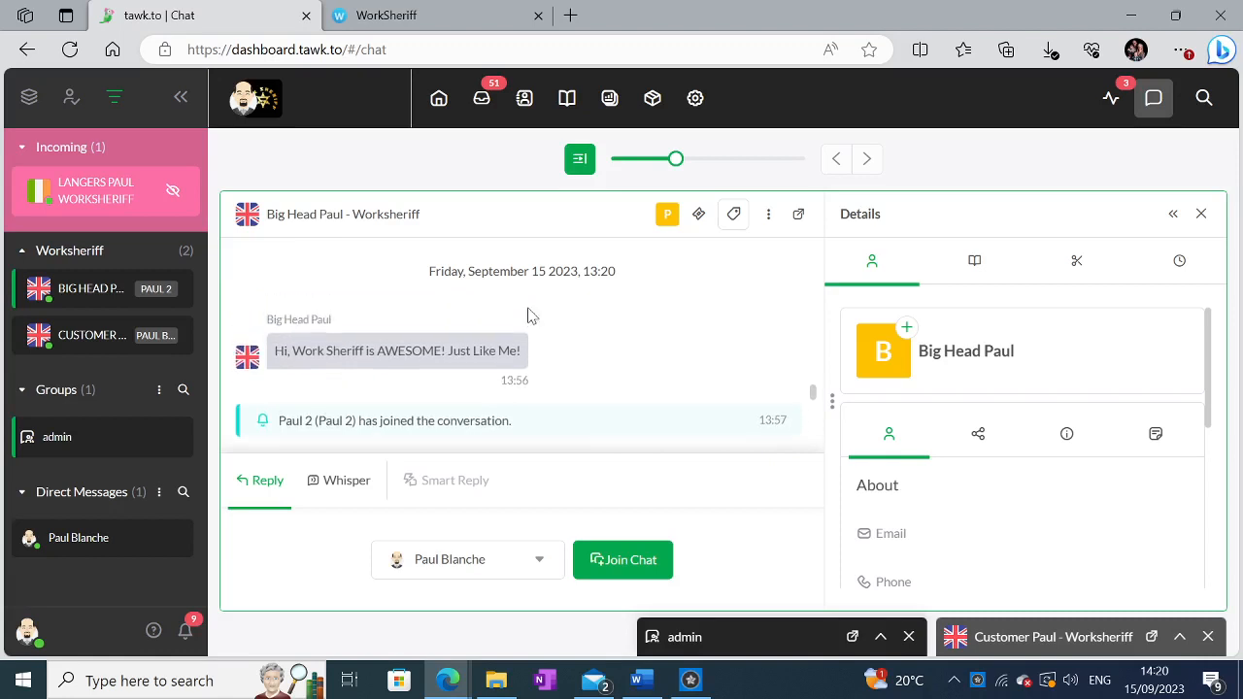
{"action": "scroll", "coordinate": [530, 313], "scroll_direction": "up", "scroll_amount": 2}
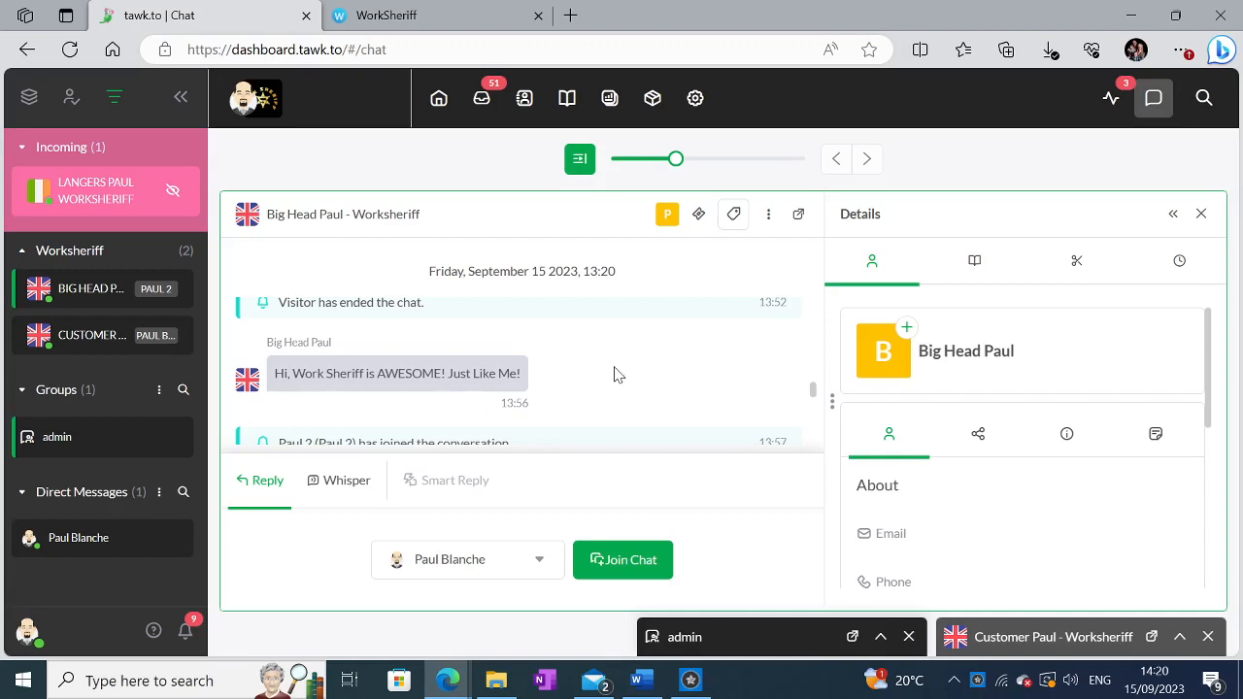
{"action": "scroll", "coordinate": [631, 373], "scroll_direction": "down", "scroll_amount": 5}
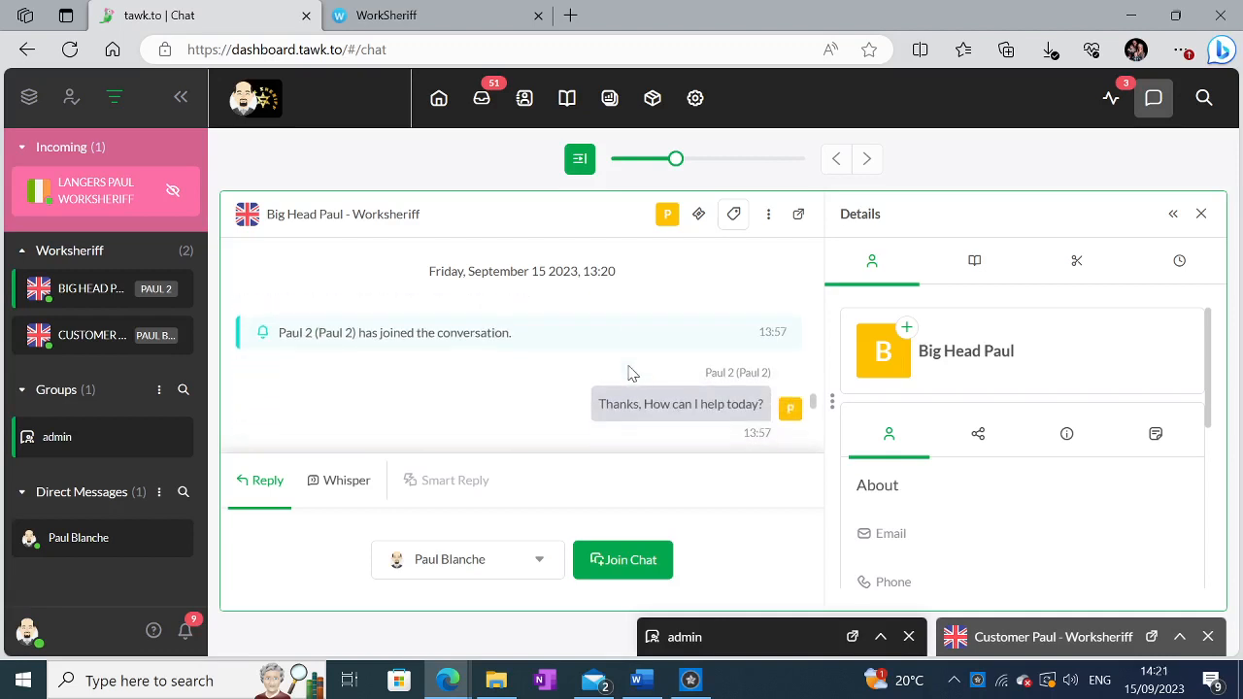
{"action": "scroll", "coordinate": [637, 371], "scroll_direction": "down", "scroll_amount": 5}
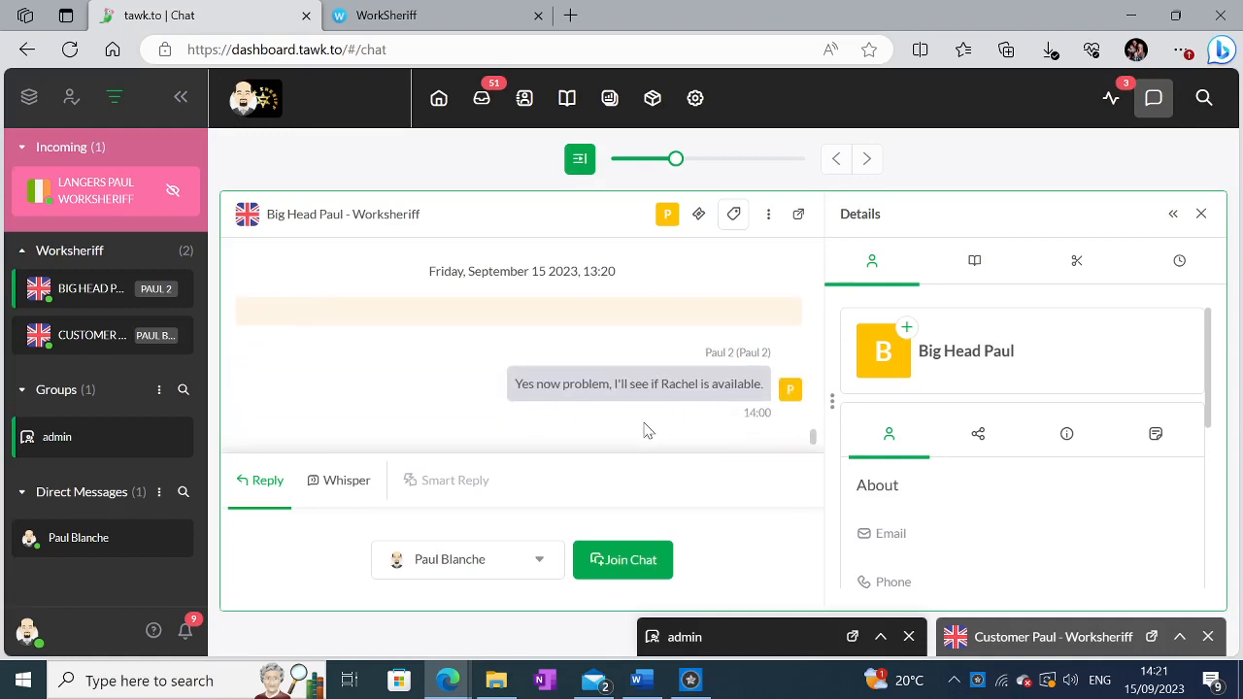
- Join the visitor's chat under the female agent alias requested in the conversation, confirming to join despite another agent being present
{"action": "left_click", "coordinate": [542, 566]}
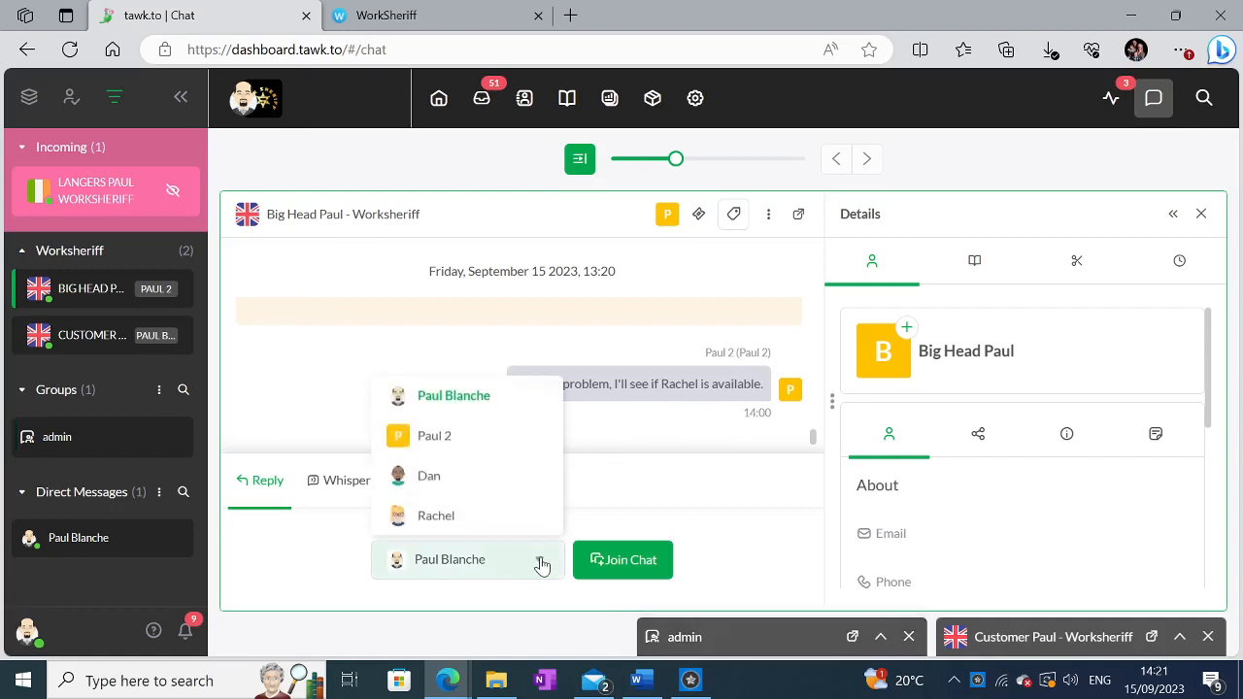
{"action": "left_click", "coordinate": [496, 523]}
{"action": "scroll", "coordinate": [655, 406], "scroll_direction": "up", "scroll_amount": 3}
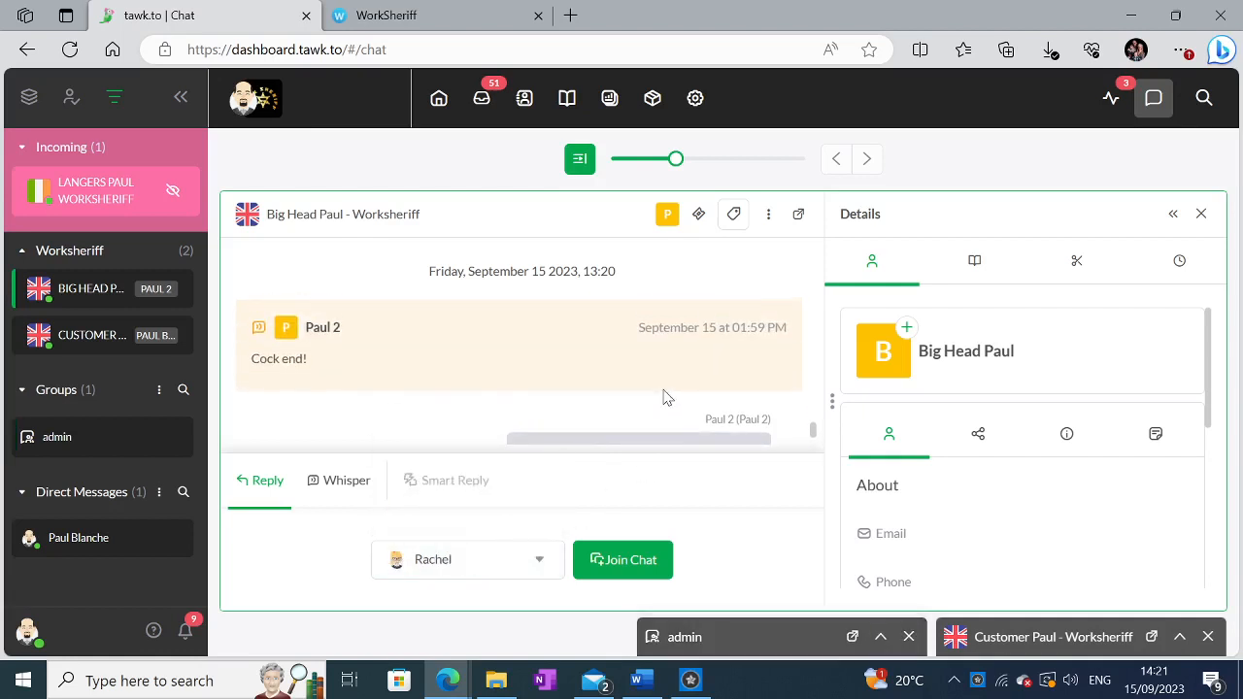
{"action": "scroll", "coordinate": [621, 418], "scroll_direction": "down", "scroll_amount": 3}
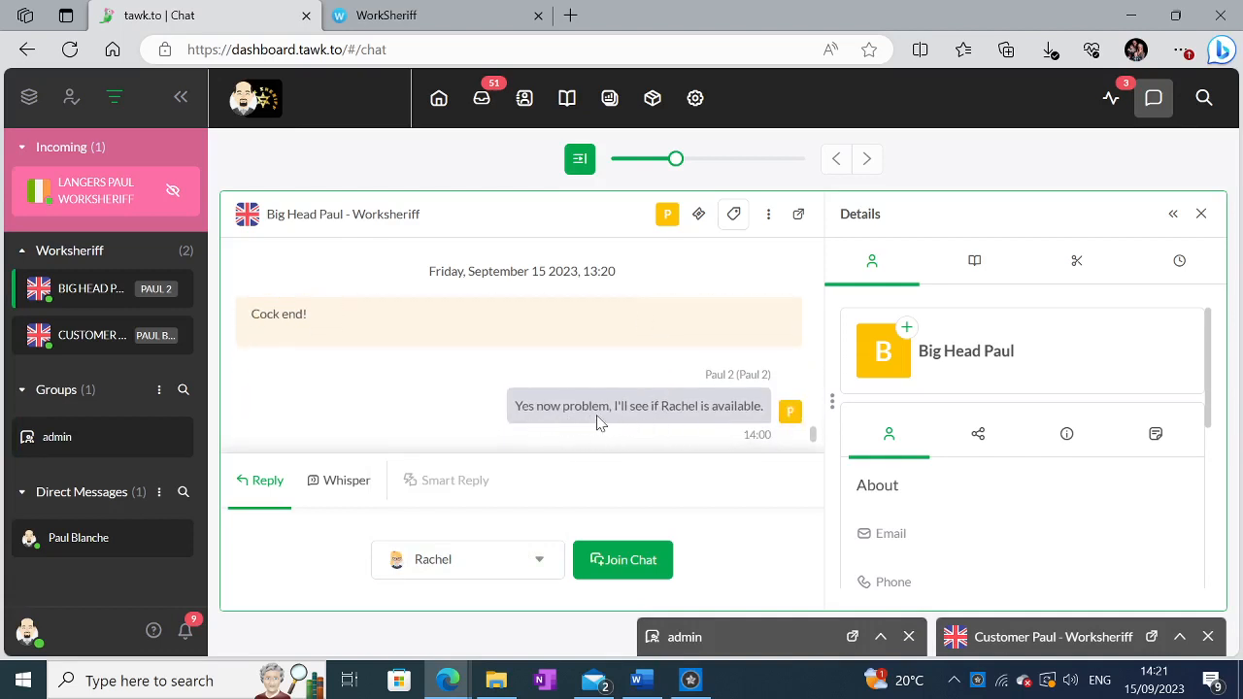
{"action": "left_click", "coordinate": [638, 560]}
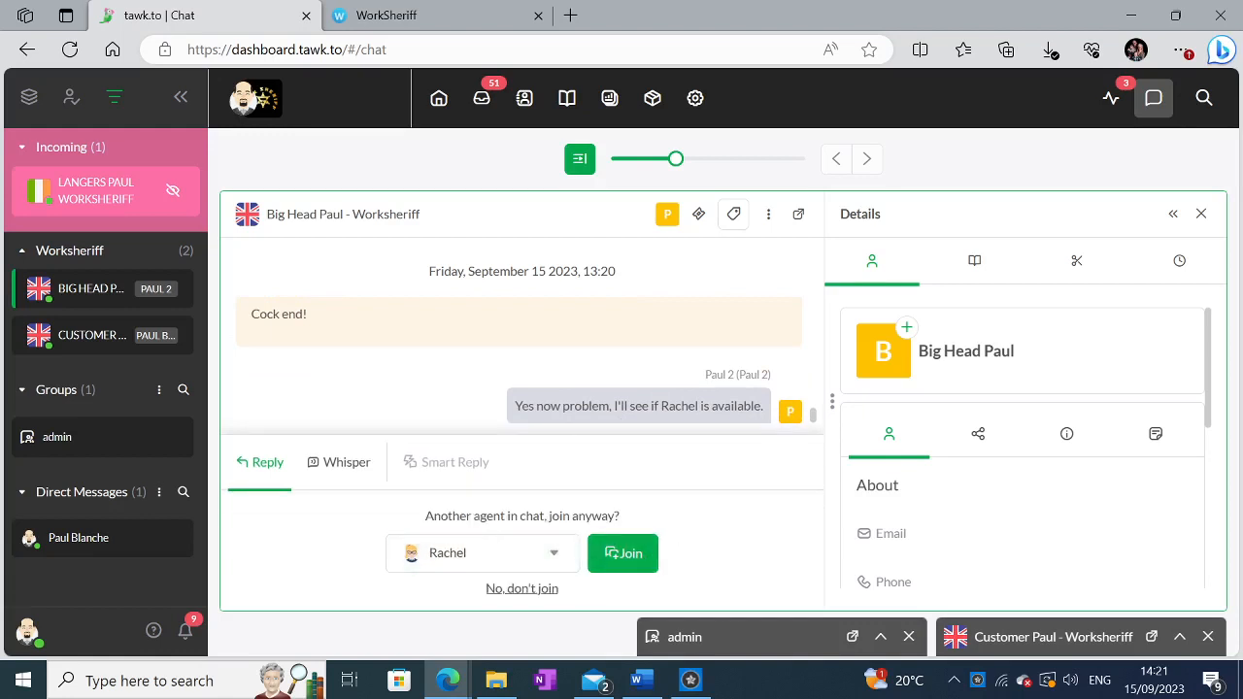
{"action": "left_click", "coordinate": [626, 559]}
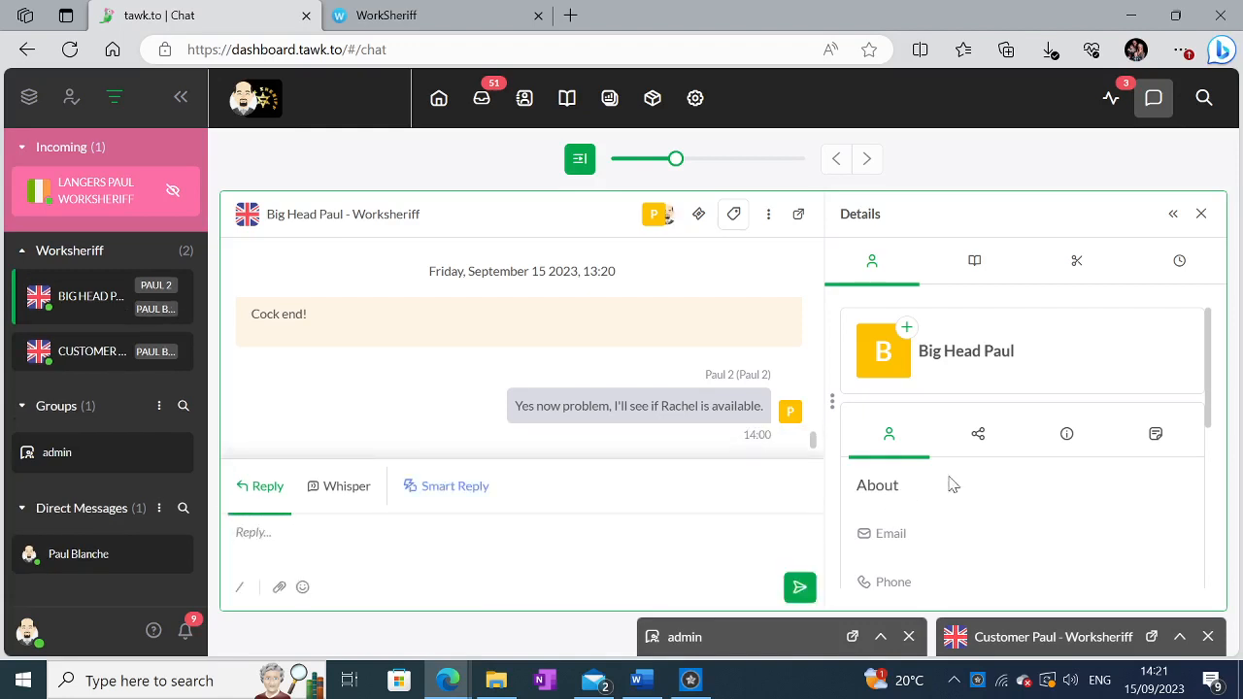
- Reply to the joined visitor with the /HowcanIhelp shortcut, "Hi, How can I help today?"
{"action": "left_click", "coordinate": [1076, 264]}
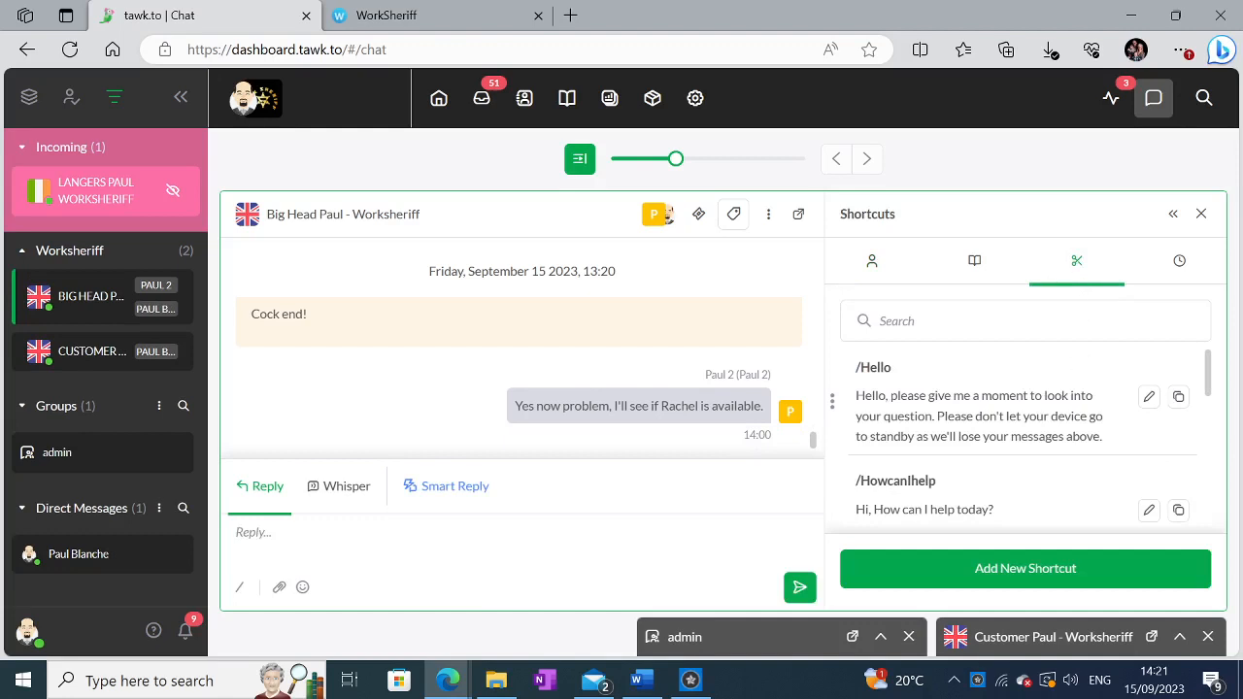
{"action": "left_click", "coordinate": [1179, 510]}
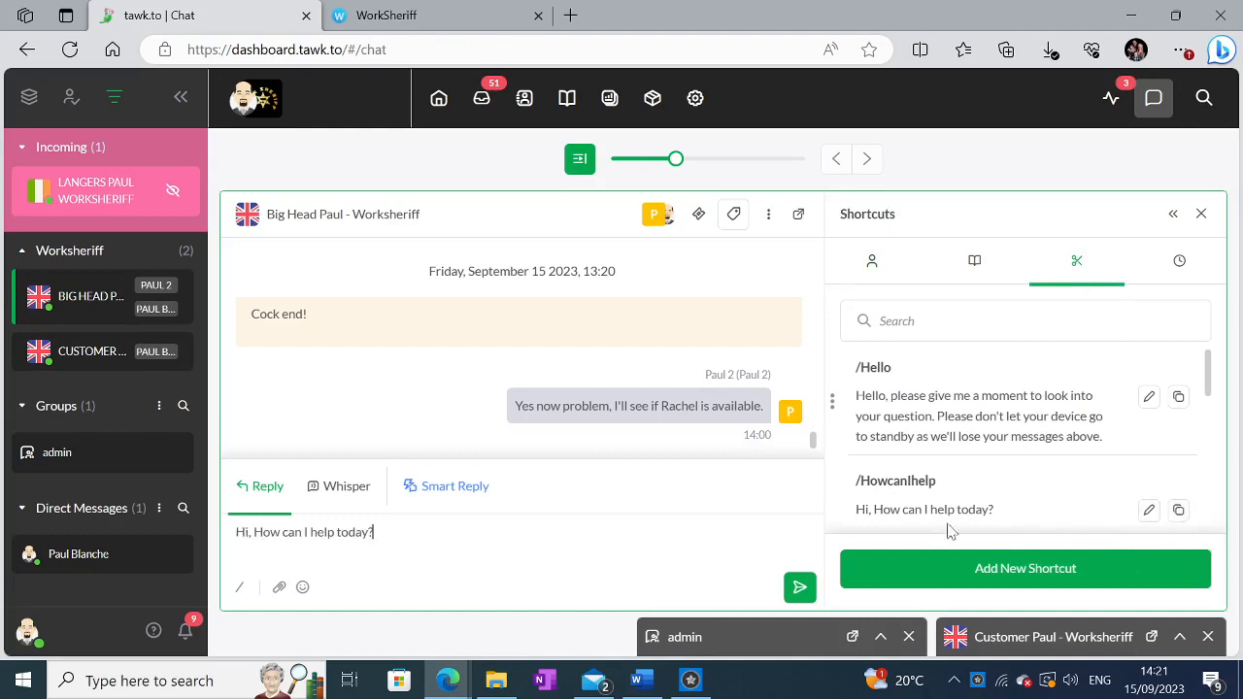
{"action": "left_click", "coordinate": [799, 587]}
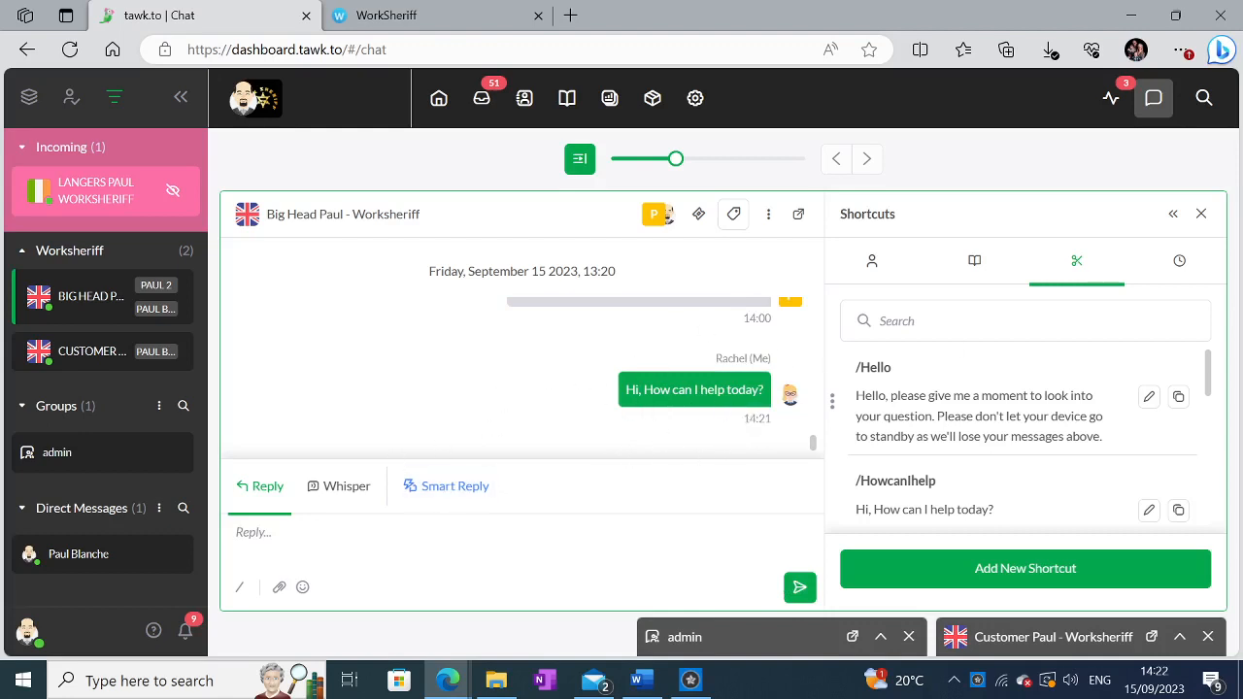
- Switch to the visitor's Work Sheriff browser window and send the chat message "I just wanted to tell you how handsome I am"
{"action": "left_click_drag", "start_coordinate": [1242, 369], "coordinate": [485, 25]}
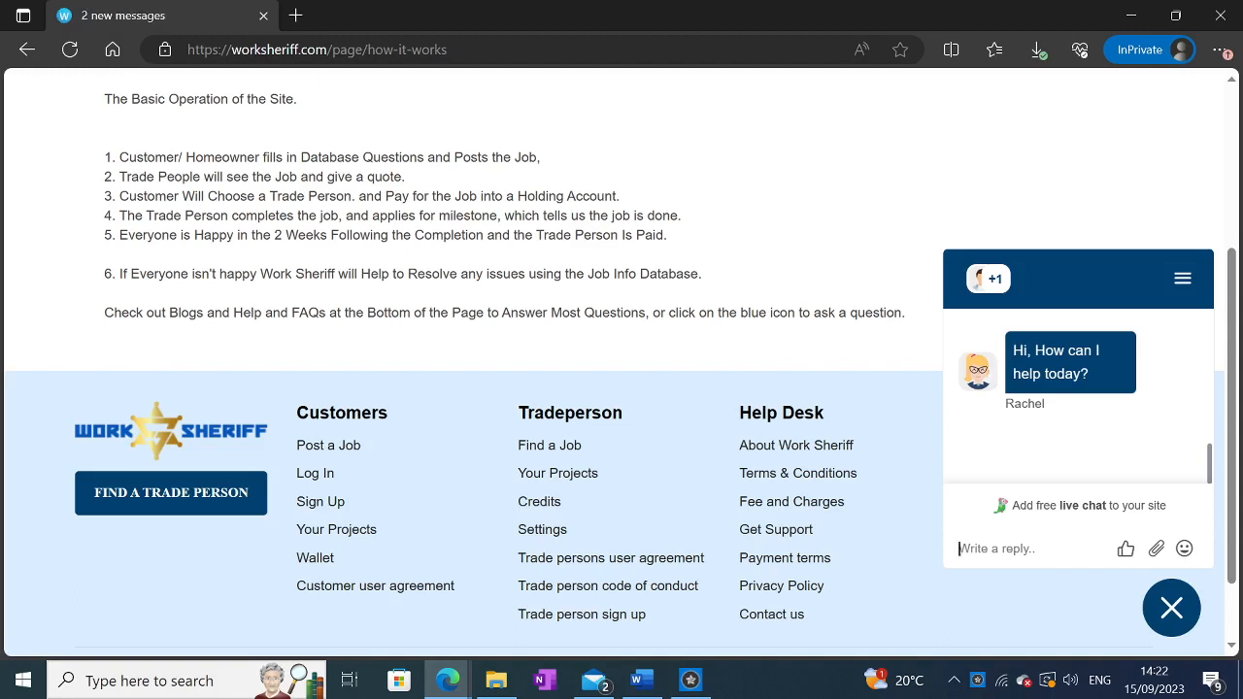
{"action": "type", "text": "I just "}
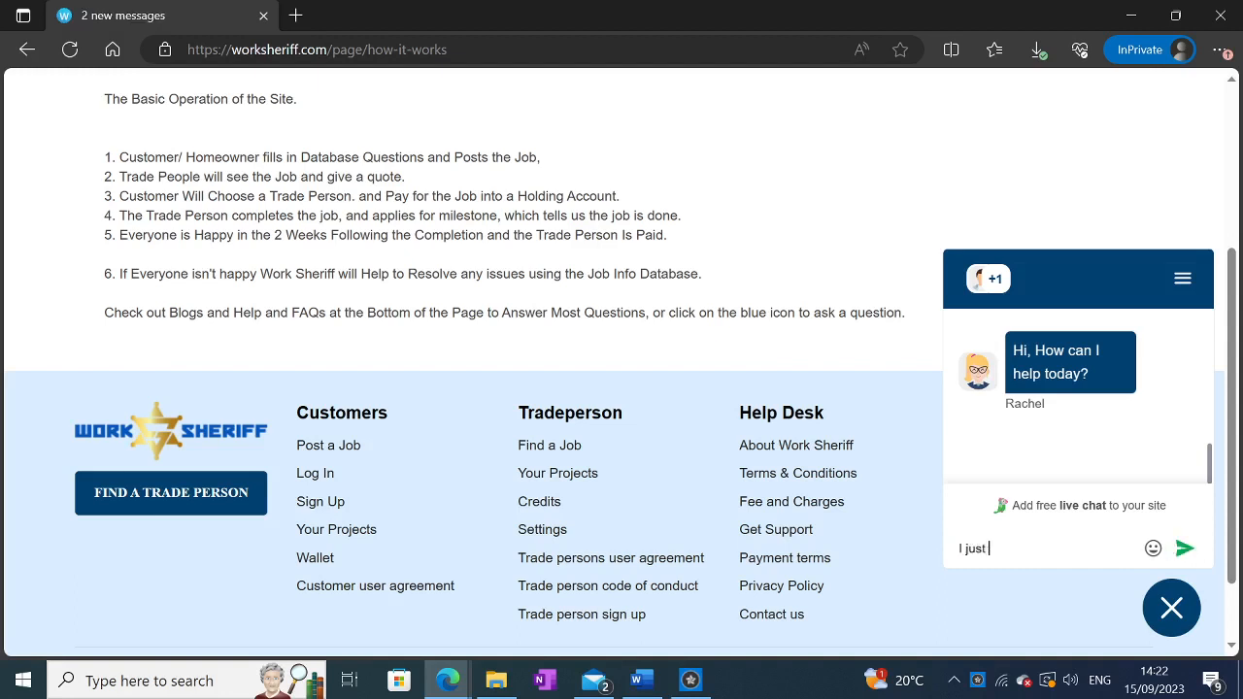
{"action": "type", "text": "wanted to tell you how ha"}
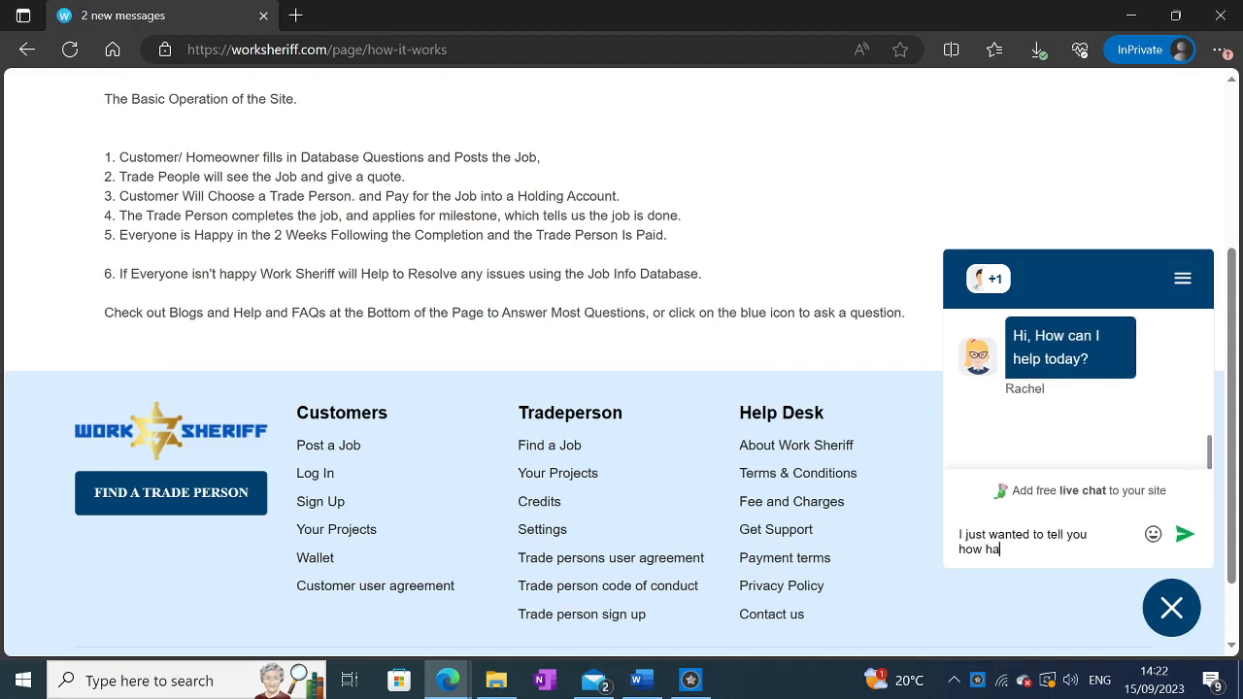
{"action": "type", "text": "ndsome I am"}
{"action": "key", "text": "Return"}
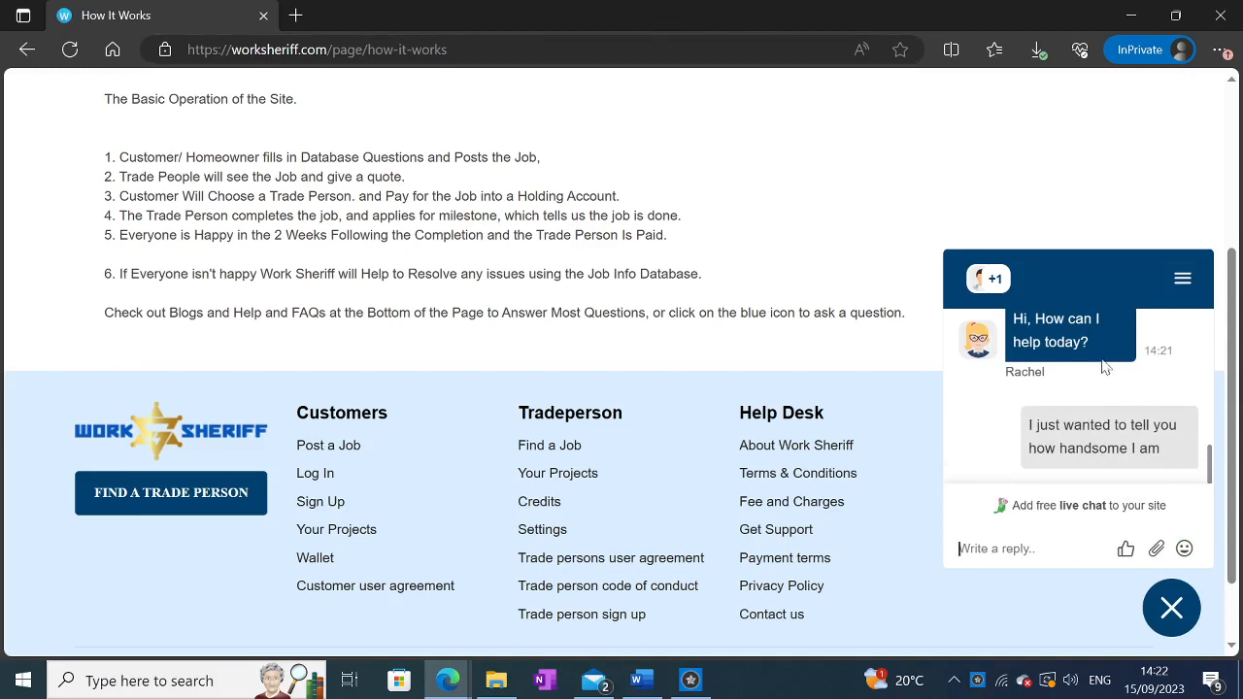
- Read back through the visitor's side of the conversation, from the first agent's replies to the latest message
{"action": "scroll", "coordinate": [1158, 394], "scroll_direction": "up", "scroll_amount": 4}
{"action": "scroll", "coordinate": [1158, 393], "scroll_direction": "up", "scroll_amount": 3}
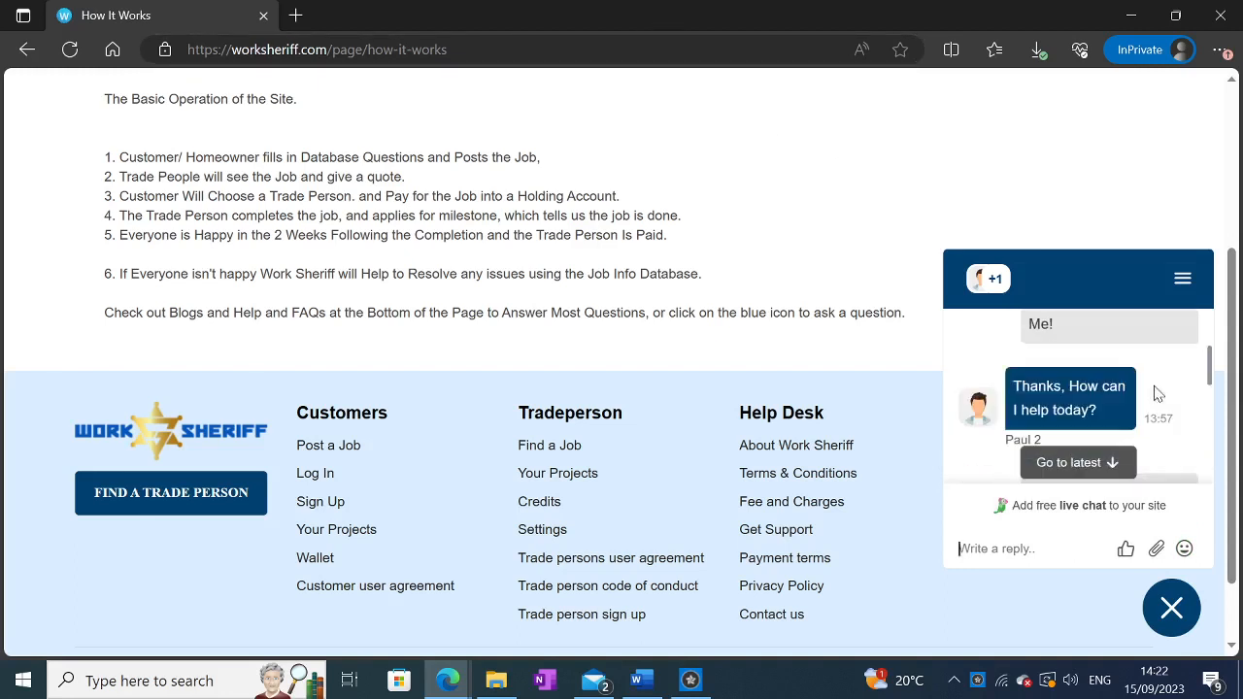
{"action": "scroll", "coordinate": [1157, 394], "scroll_direction": "up", "scroll_amount": 3}
{"action": "scroll", "coordinate": [1158, 393], "scroll_direction": "down", "scroll_amount": 3}
{"action": "scroll", "coordinate": [1158, 394], "scroll_direction": "down", "scroll_amount": 3}
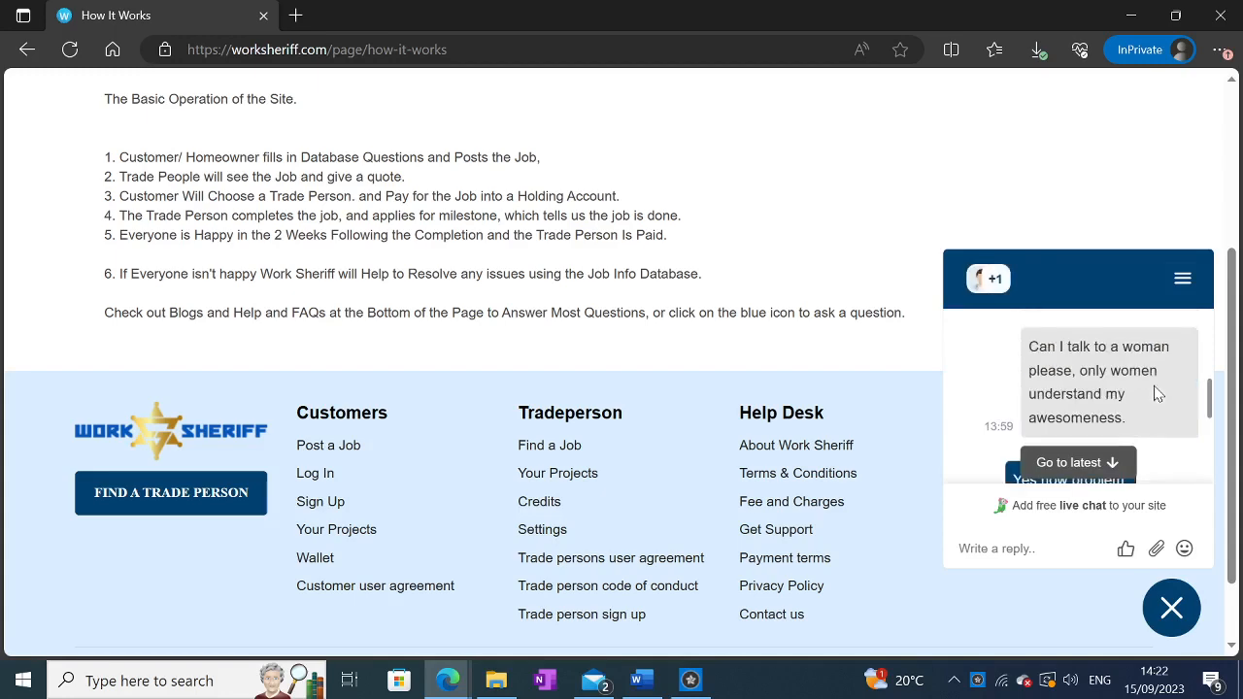
{"action": "scroll", "coordinate": [1157, 393], "scroll_direction": "down", "scroll_amount": 2}
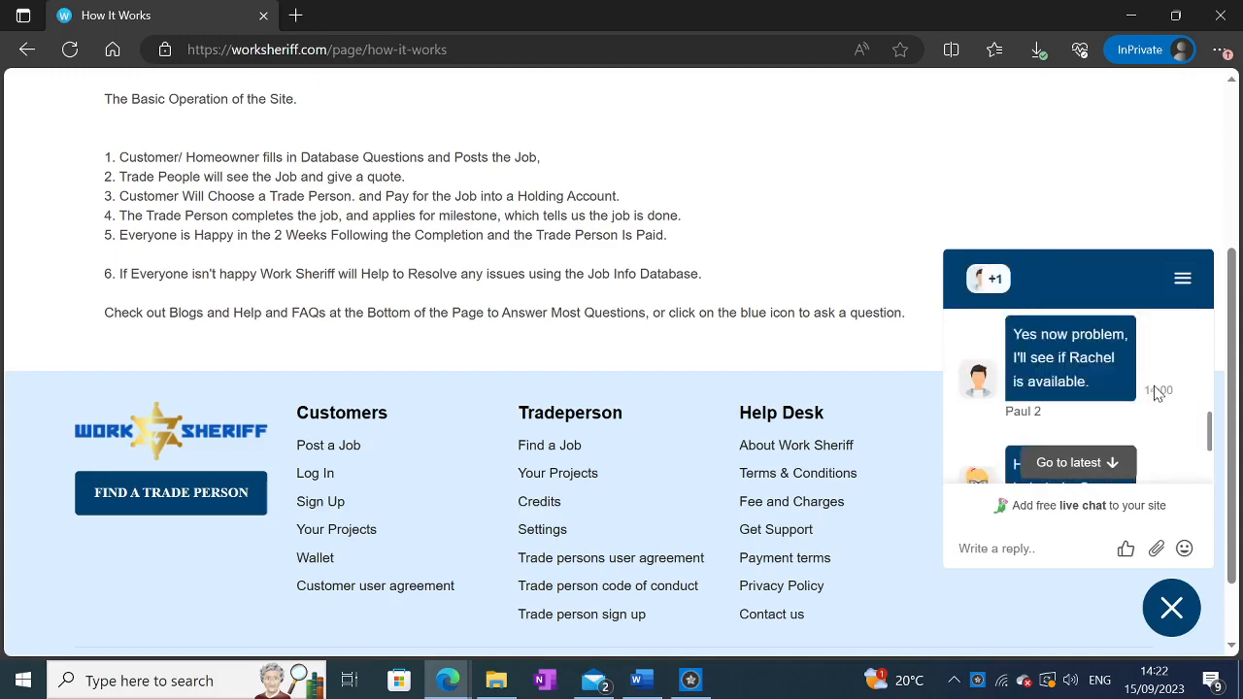
{"action": "scroll", "coordinate": [1158, 393], "scroll_direction": "down", "scroll_amount": 3}
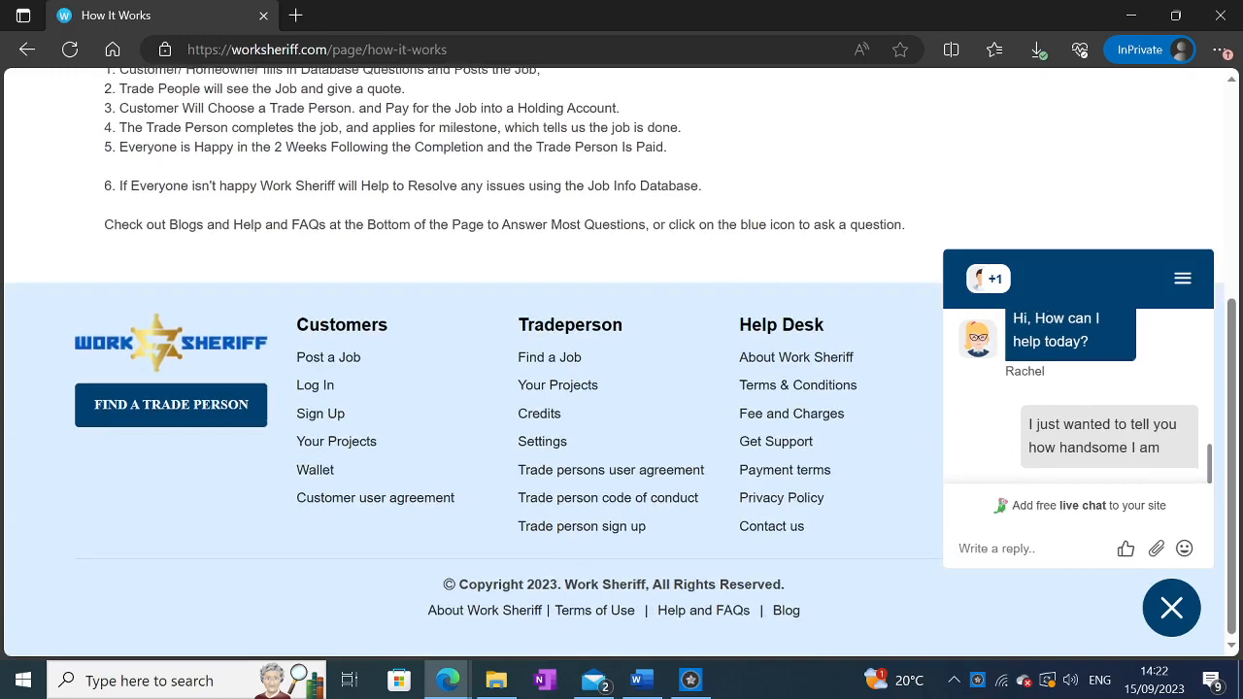
- Return to the tawk.to dashboard and send the whisper "What a cock" in the visitor's chat
{"action": "left_click_drag", "start_coordinate": [666, 15], "coordinate": [1242, 255]}
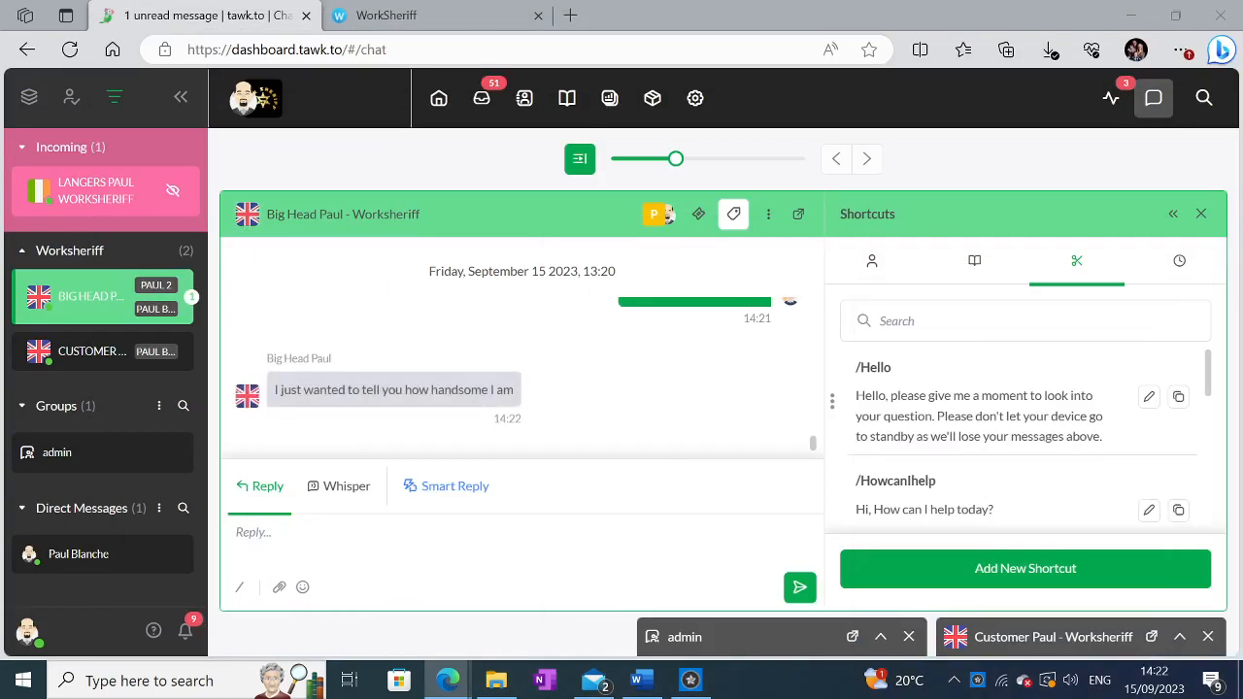
{"action": "left_click", "coordinate": [355, 497]}
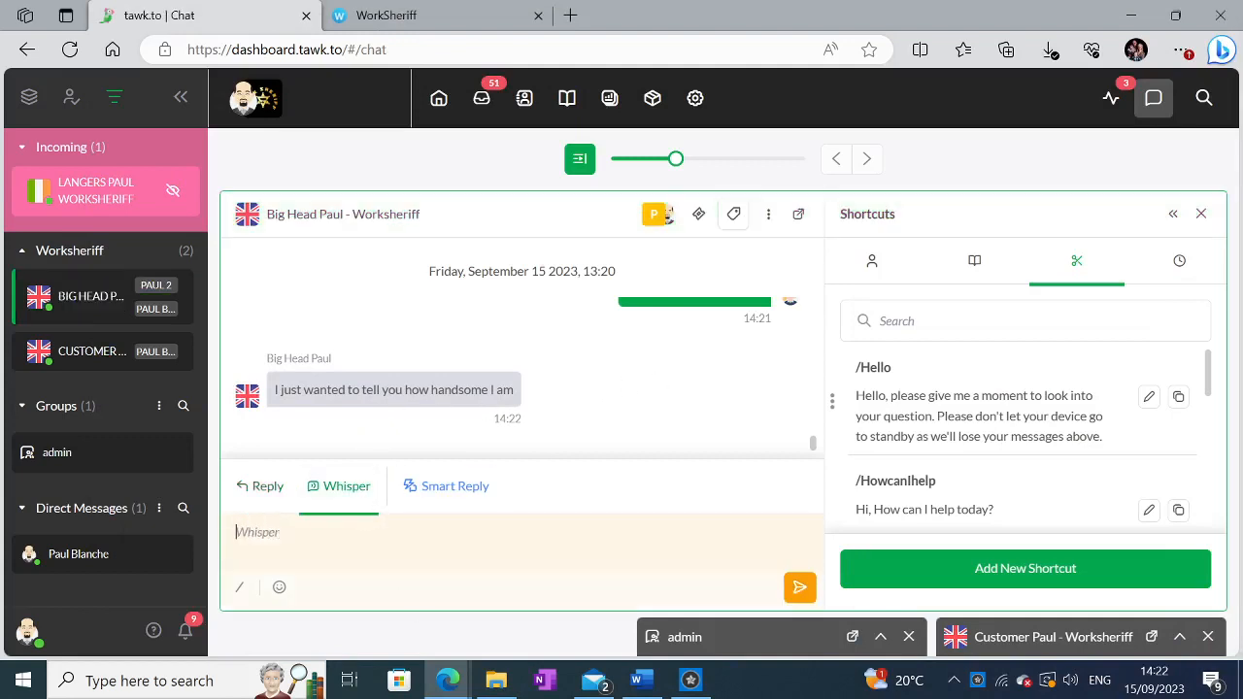
{"action": "type", "text": "What a cock"}
{"action": "left_click", "coordinate": [792, 592]}
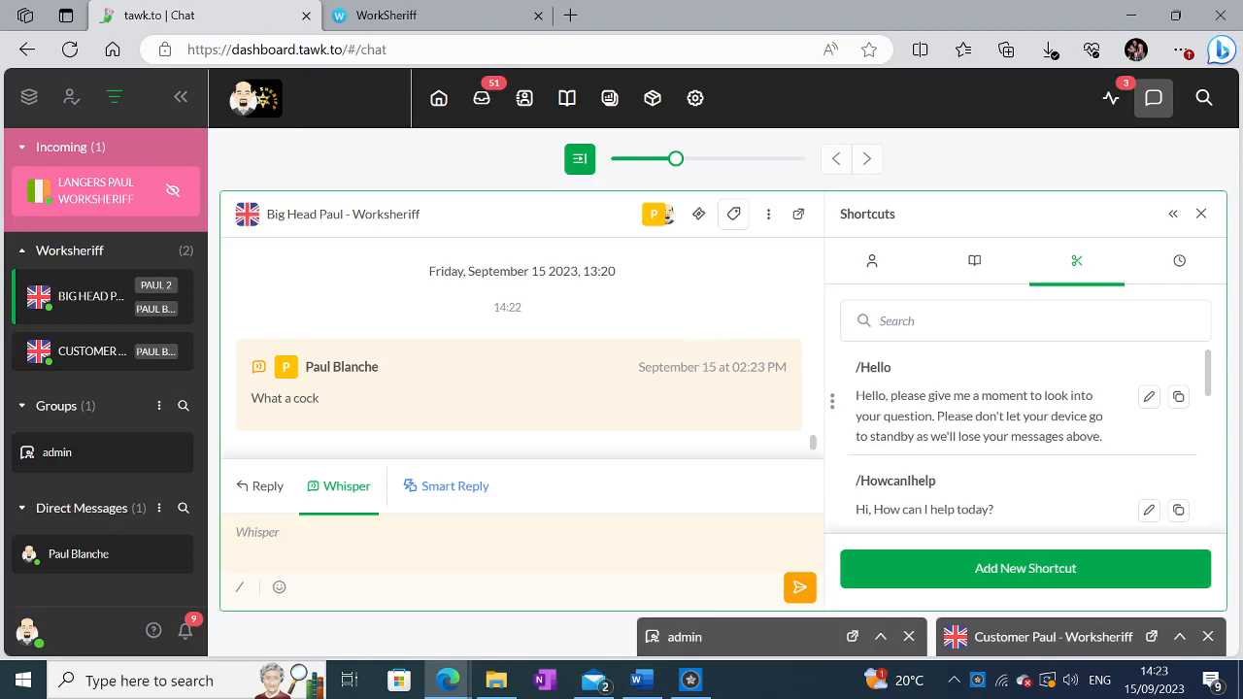
- Check the visitor's chat widget for the whisper, then return to the tawk.to dashboard
{"action": "left_click_drag", "start_coordinate": [1242, 195], "coordinate": [674, 1]}
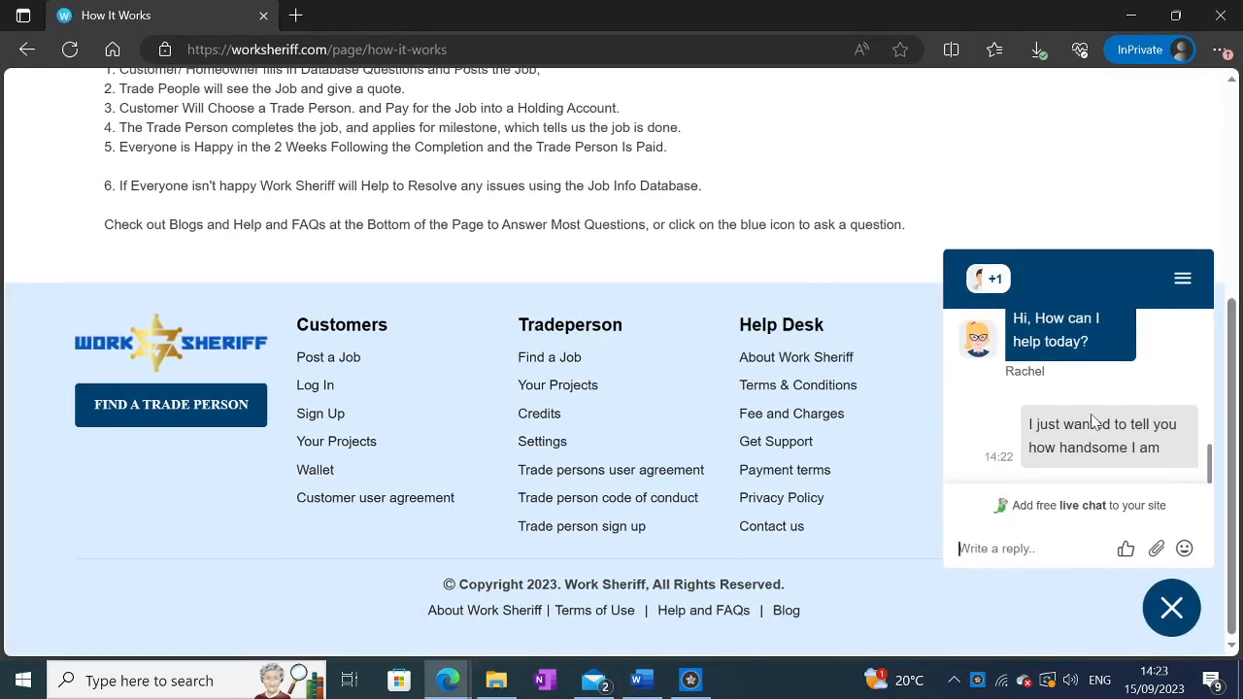
{"action": "scroll", "coordinate": [1166, 402], "scroll_direction": "up", "scroll_amount": 2}
{"action": "scroll", "coordinate": [1165, 402], "scroll_direction": "down", "scroll_amount": 2}
{"action": "double_click", "coordinate": [476, 15]}
{"action": "left_click_drag", "start_coordinate": [1219, 160], "coordinate": [1242, 104]}
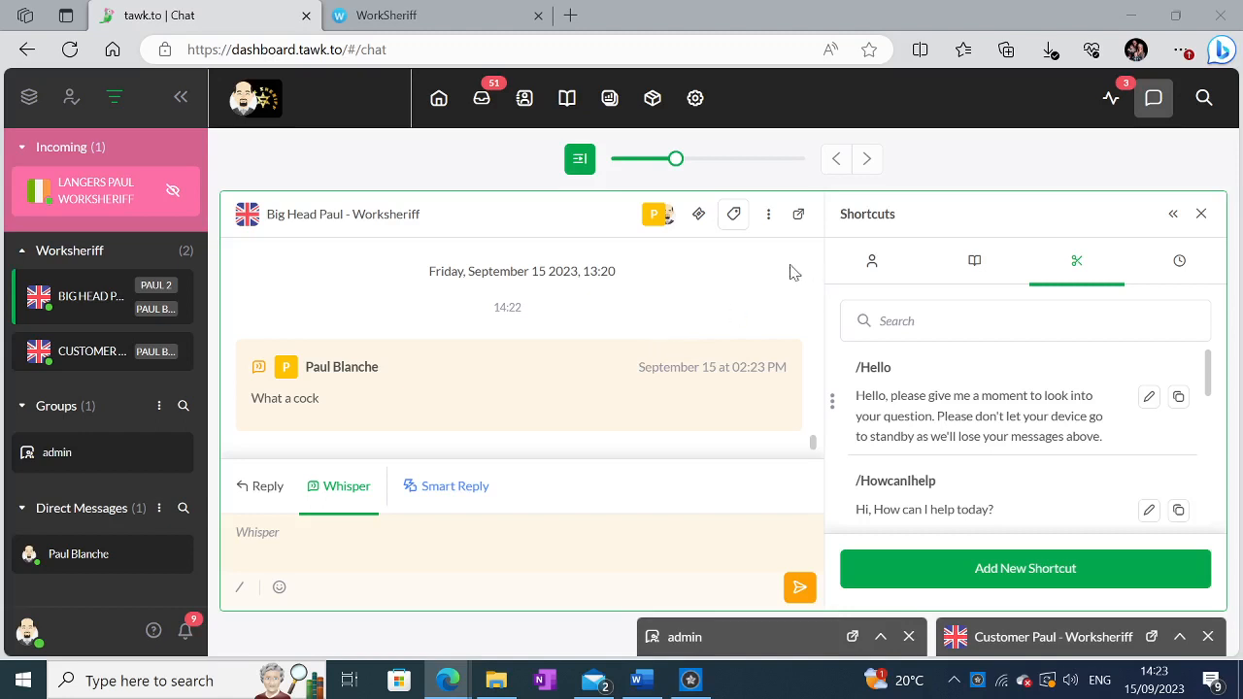
- Restore the admin group and window customer chats beside the open chat so three fit side by side, and toggle all sidebars
{"action": "mouse_move", "coordinate": [103, 300]}
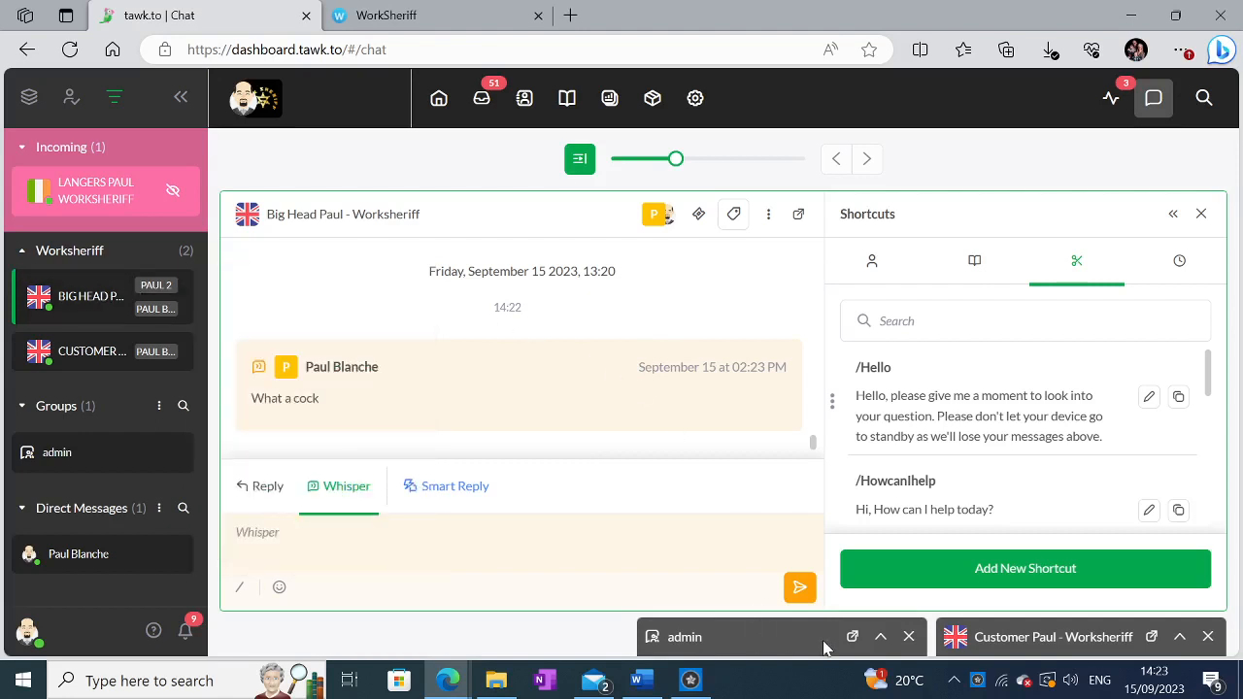
{"action": "left_click", "coordinate": [853, 637]}
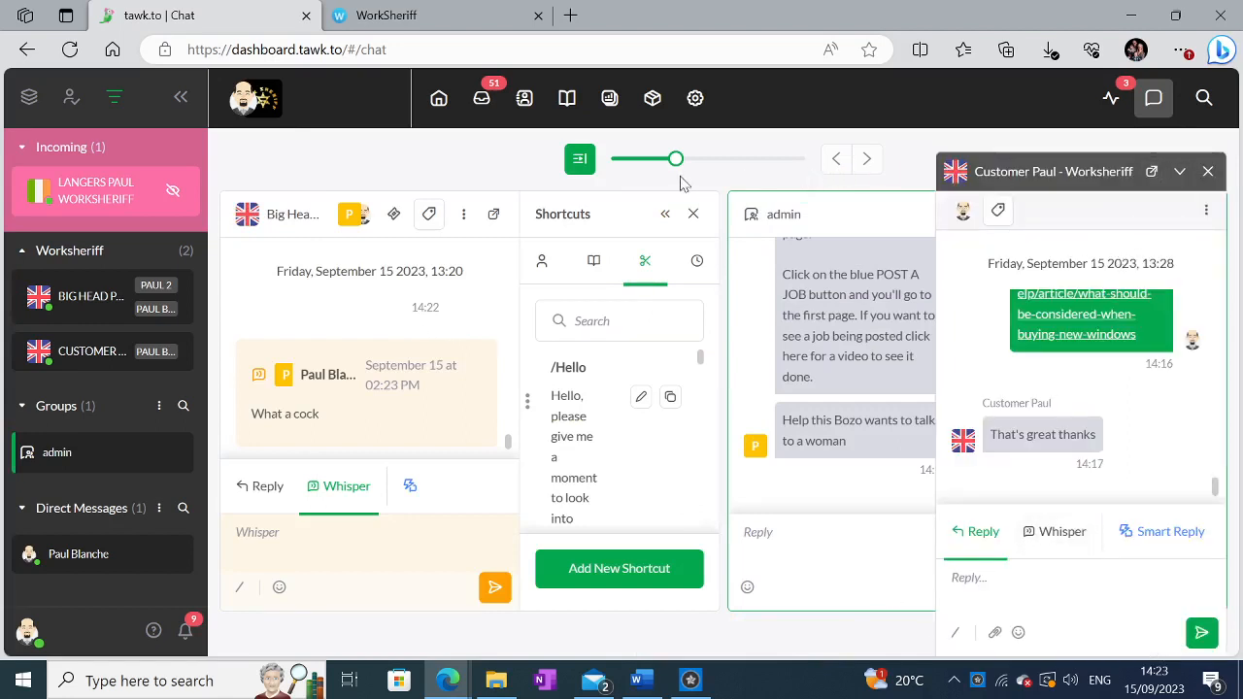
{"action": "left_click_drag", "start_coordinate": [674, 159], "coordinate": [748, 161]}
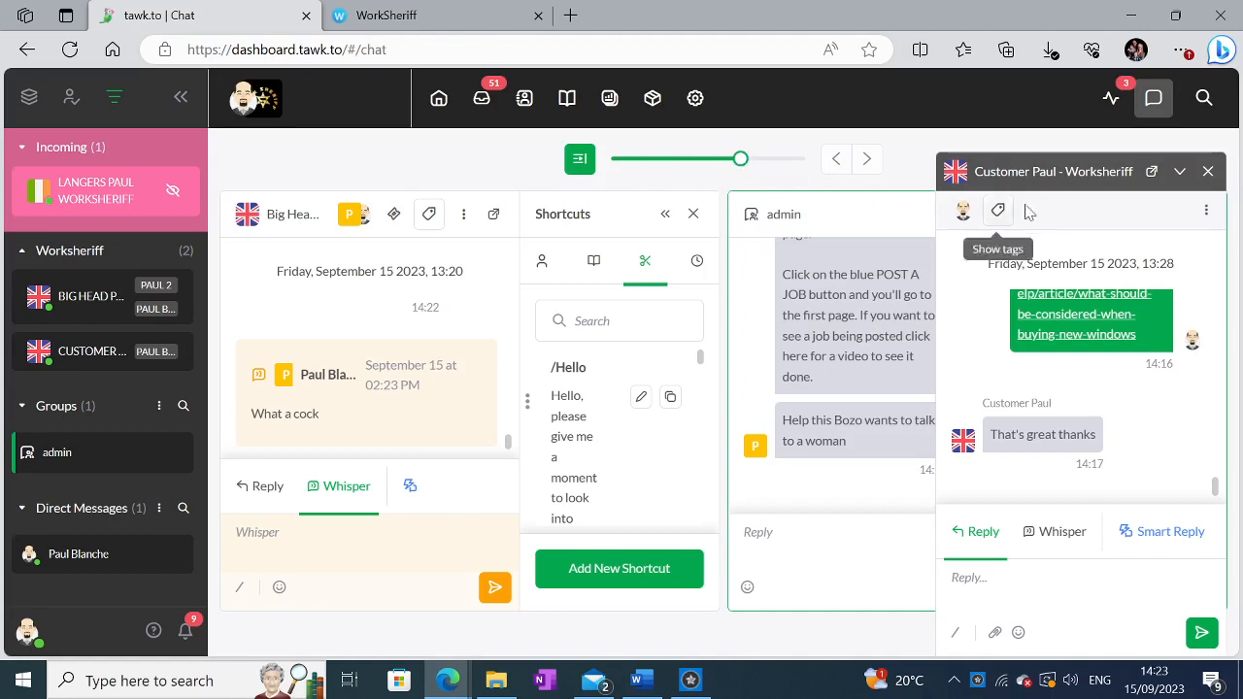
{"action": "left_click", "coordinate": [1152, 173]}
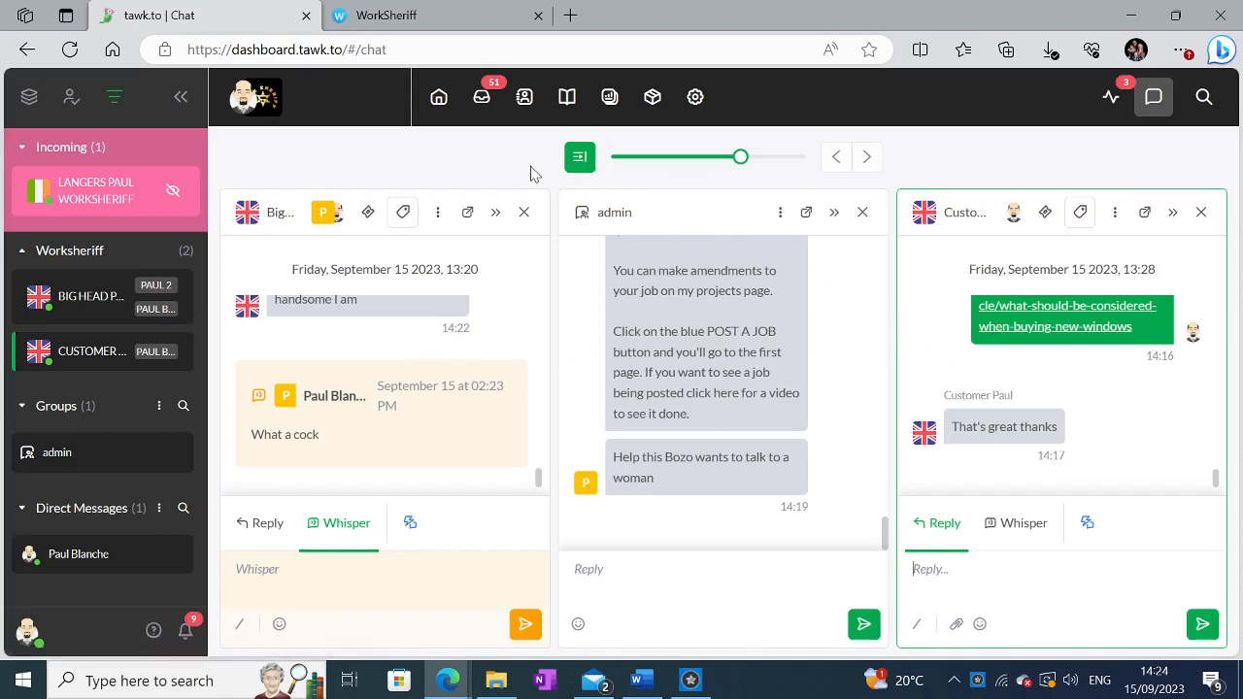
{"action": "left_click", "coordinate": [581, 159]}
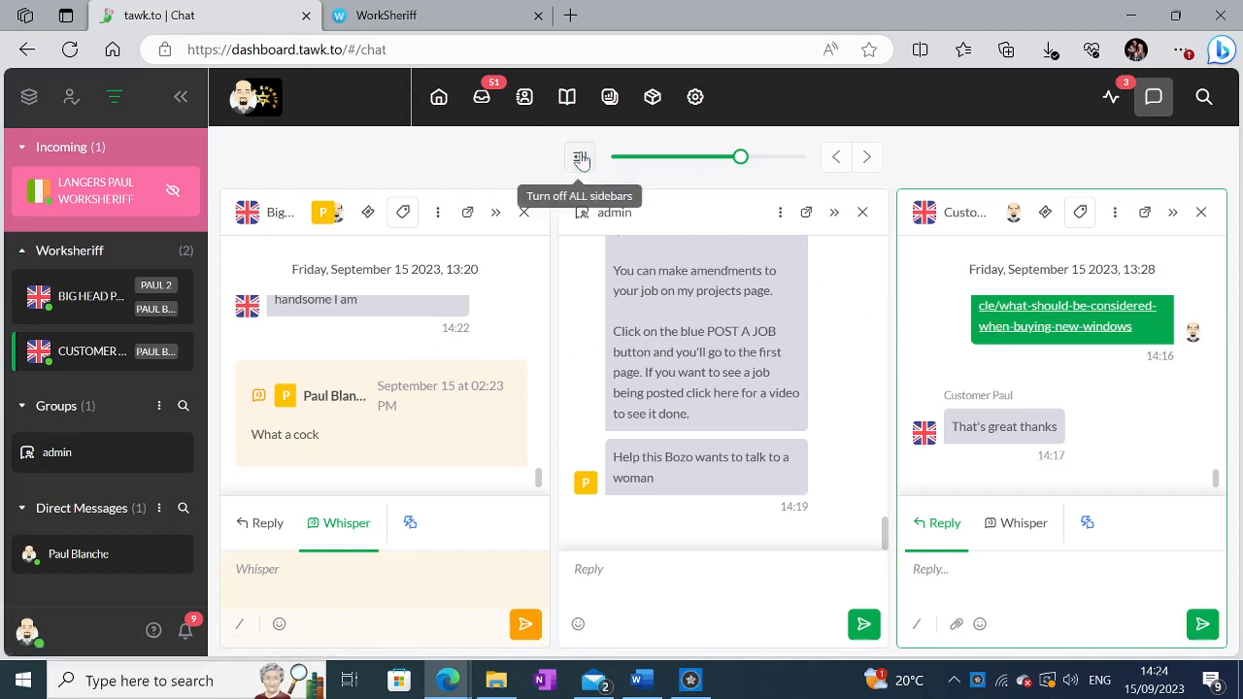
{"action": "left_click", "coordinate": [581, 159]}
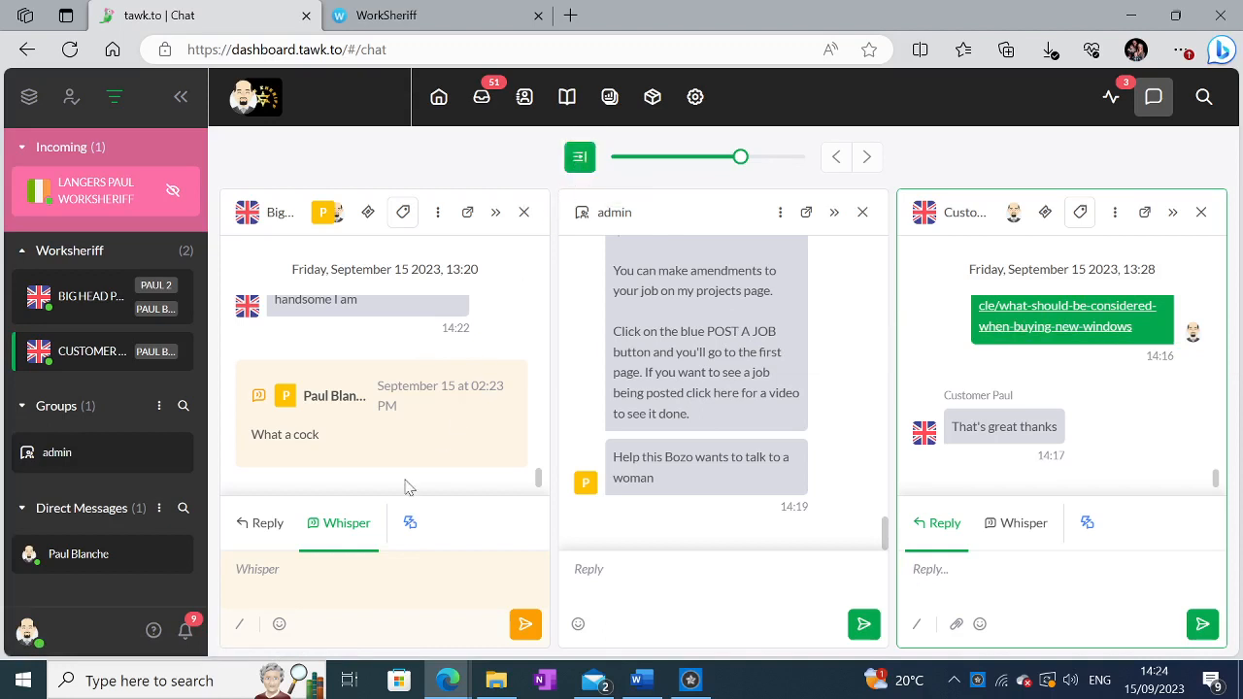
- Insert the Hello shortcut text into the whisper field of the first visitor's chat
{"action": "left_click", "coordinate": [239, 627]}
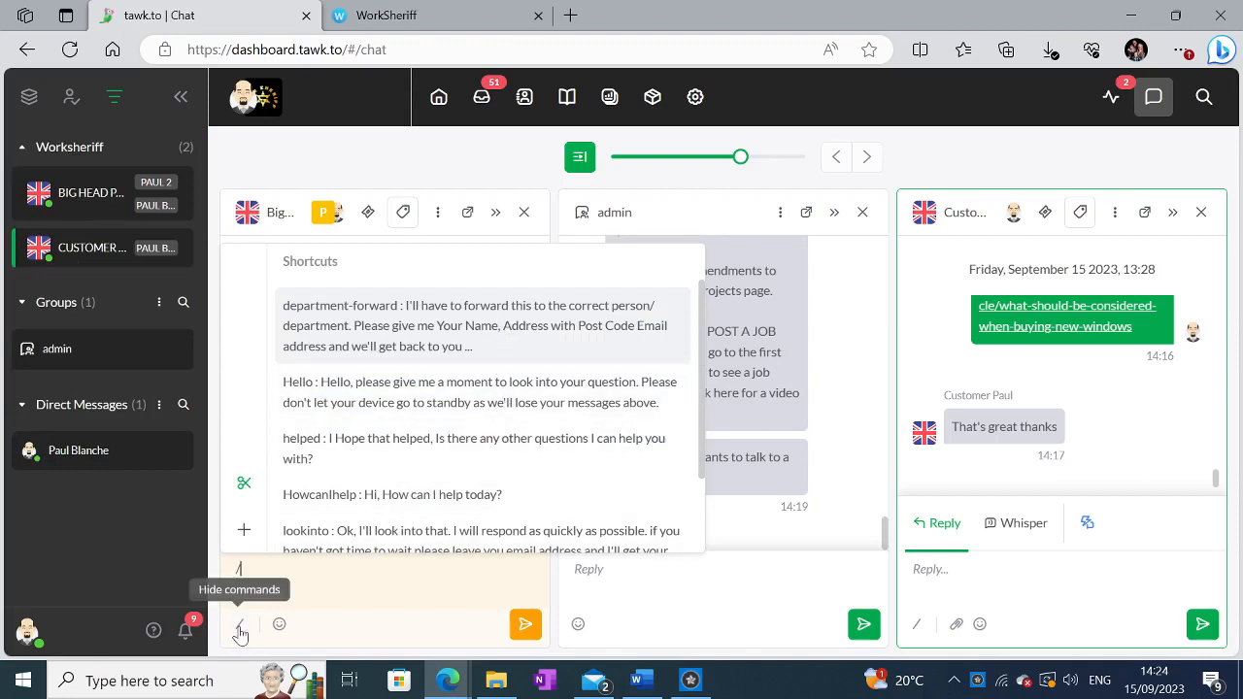
{"action": "left_click", "coordinate": [432, 402]}
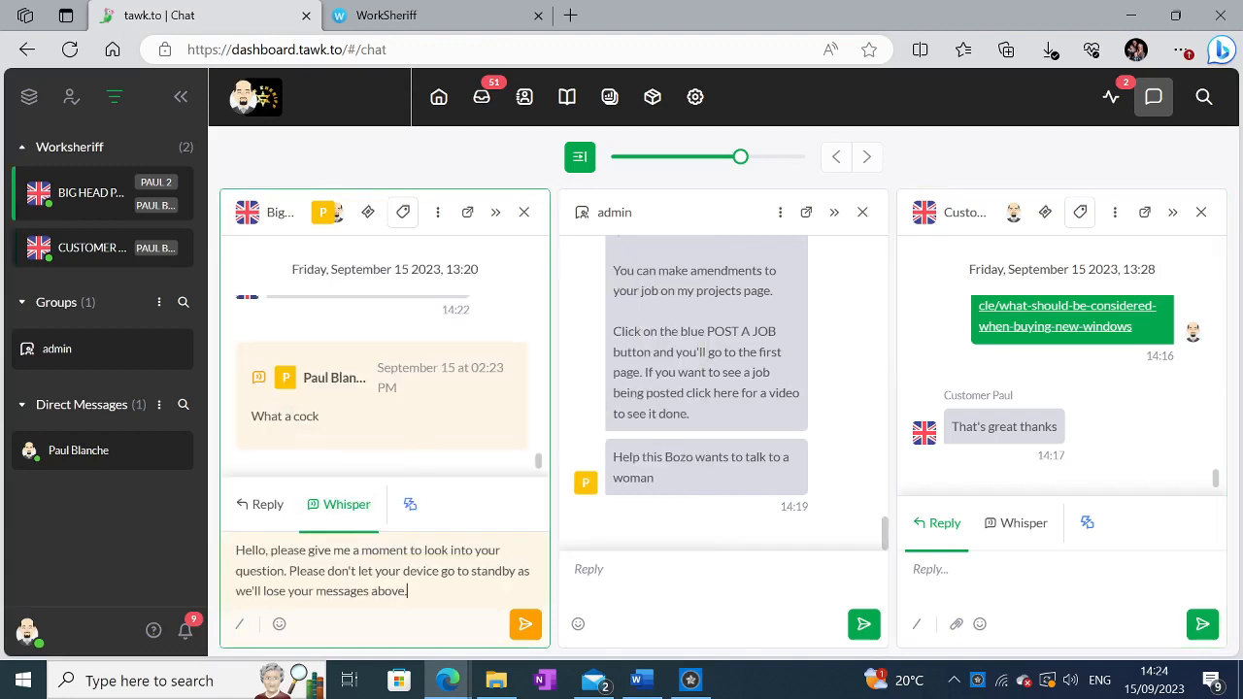